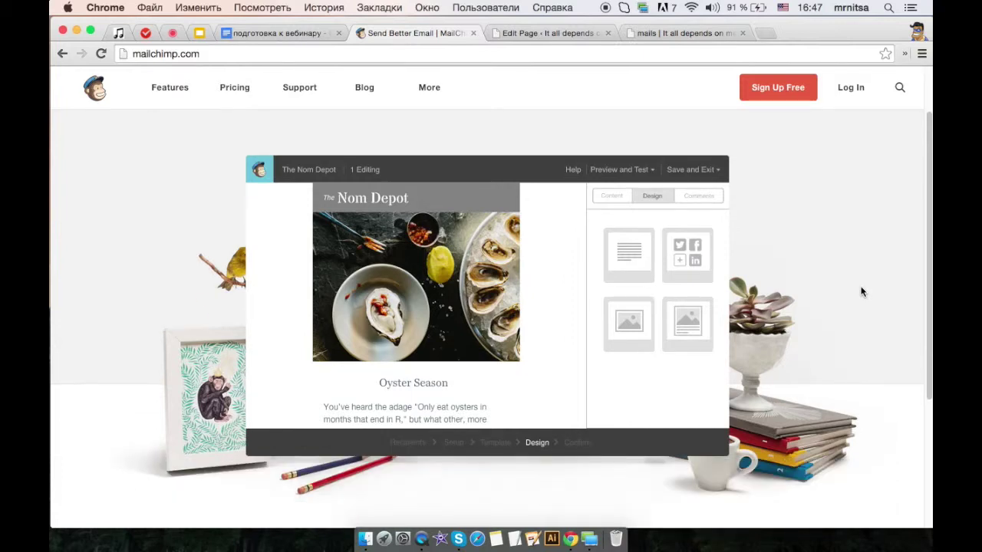
# Browse MailChimp's Pricing plans, then open the Sign Up Free account form
pyautogui.scroll(-5, 861, 291)
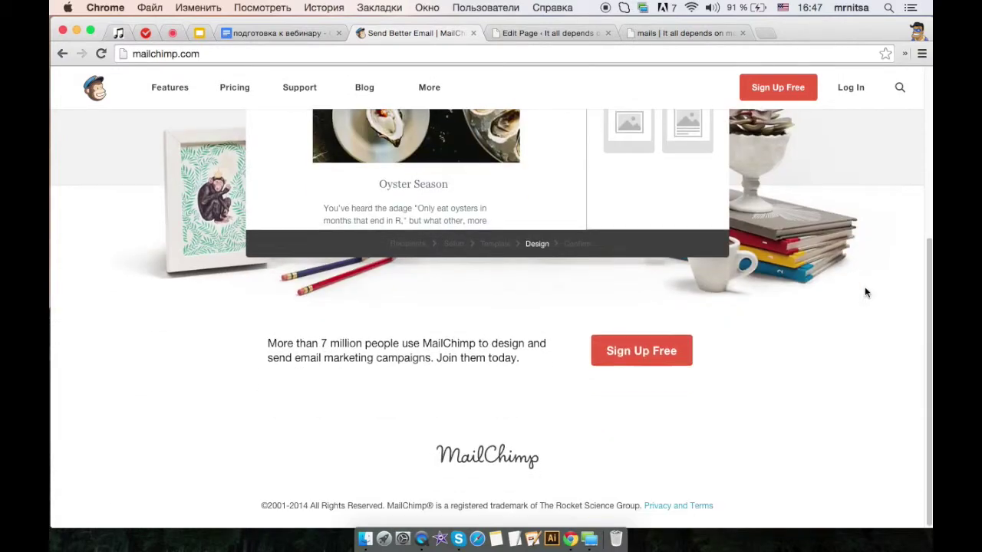
pyautogui.scroll(5, 865, 292)
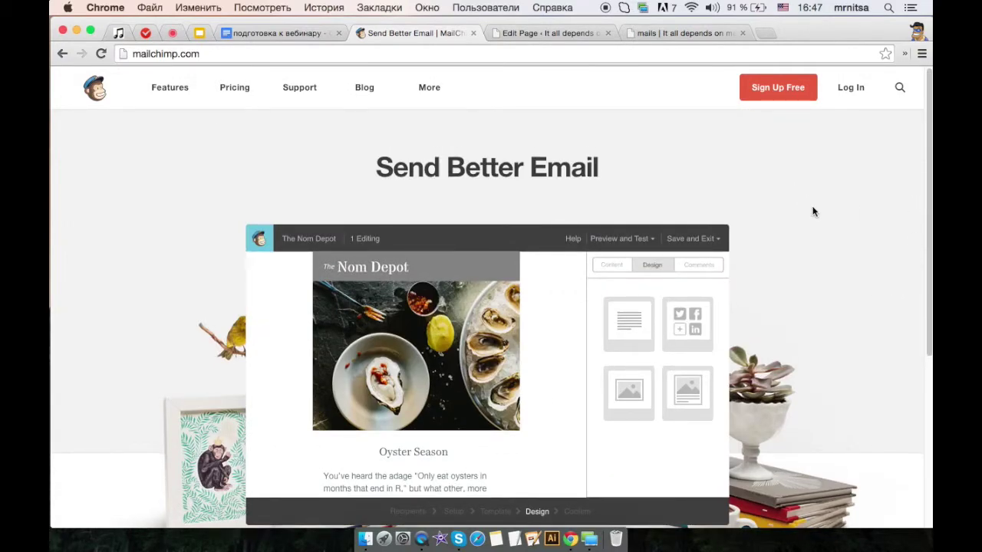
pyautogui.click(241, 88)
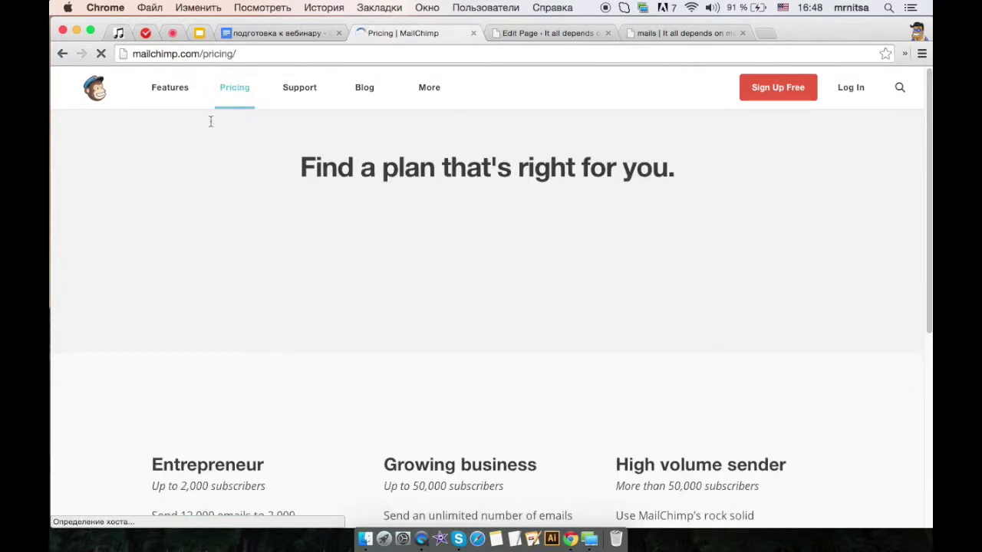
pyautogui.scroll(-5, 261, 261)
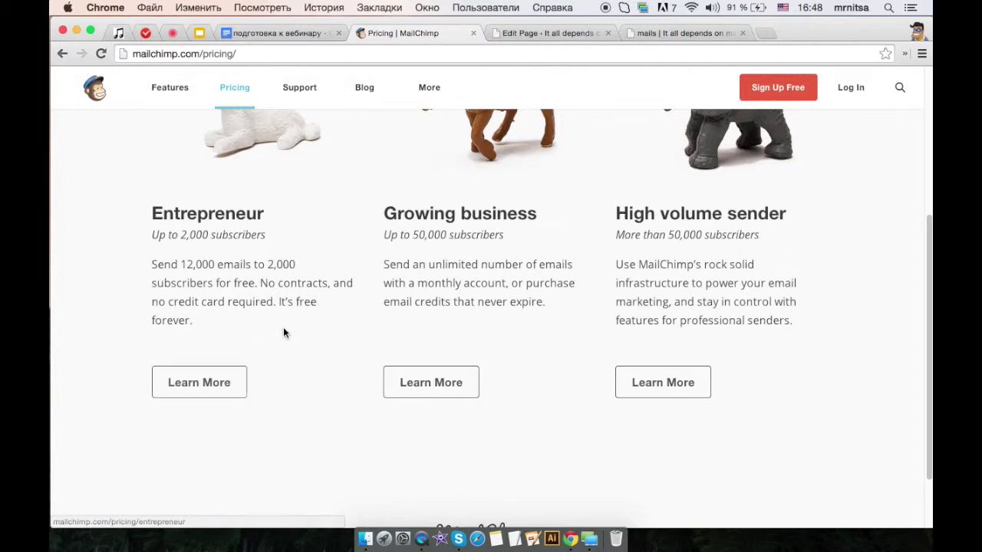
pyautogui.scroll(5, 317, 300)
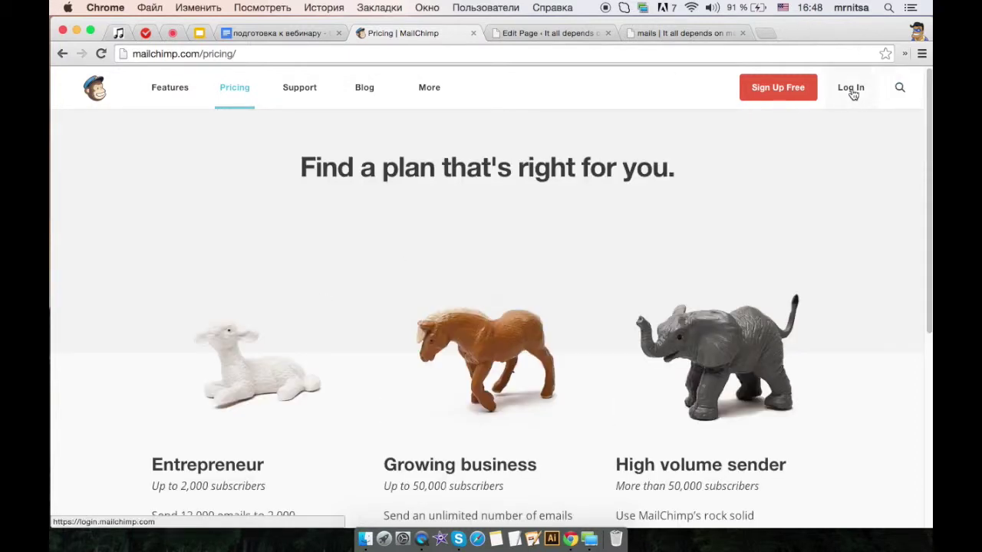
pyautogui.click(777, 98)
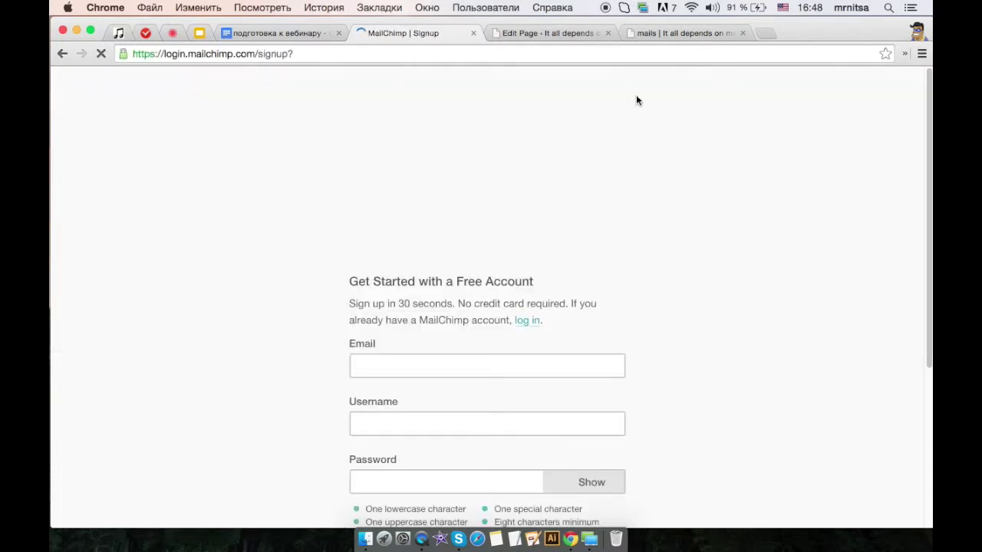
pyautogui.scroll(-2, 687, 244)
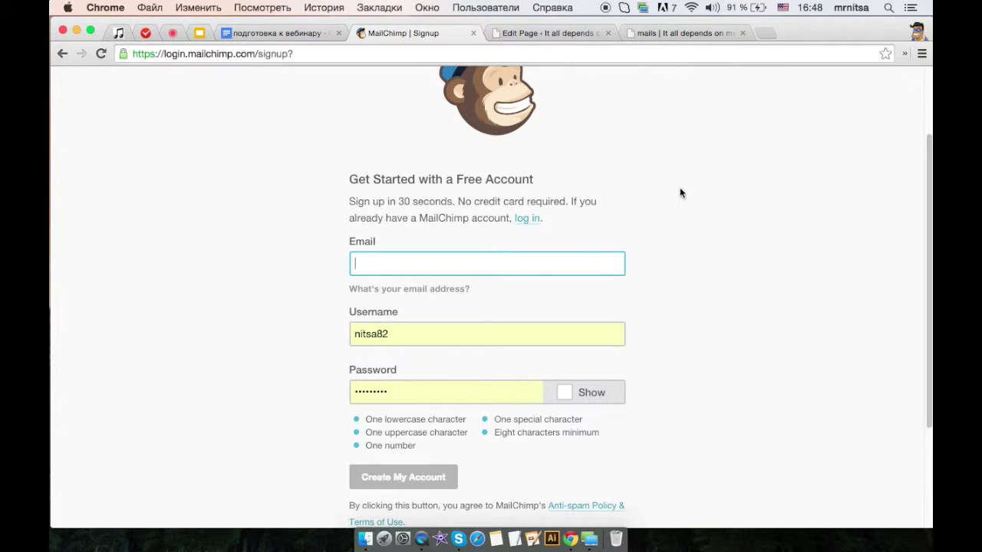
pyautogui.scroll(-2, 714, 239)
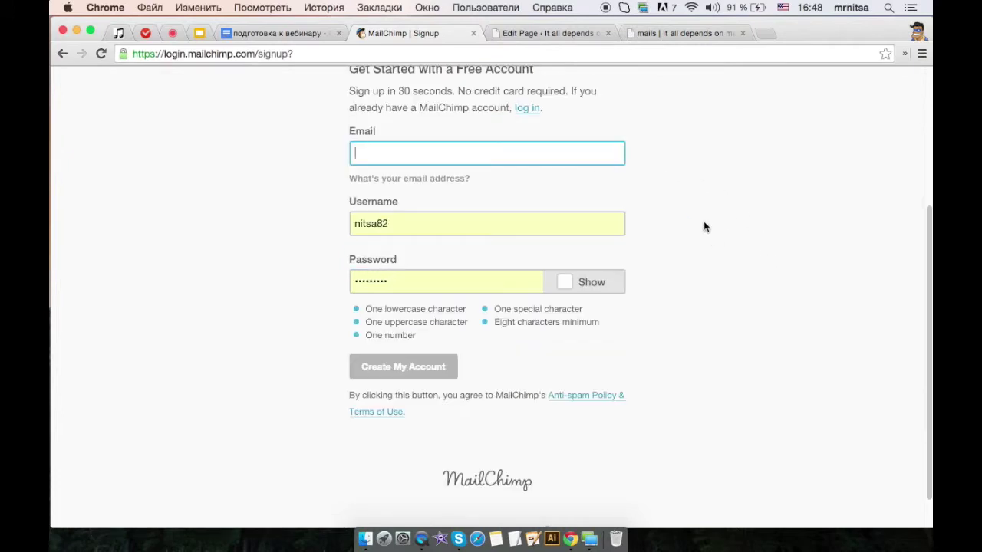
pyautogui.scroll(4, 690, 207)
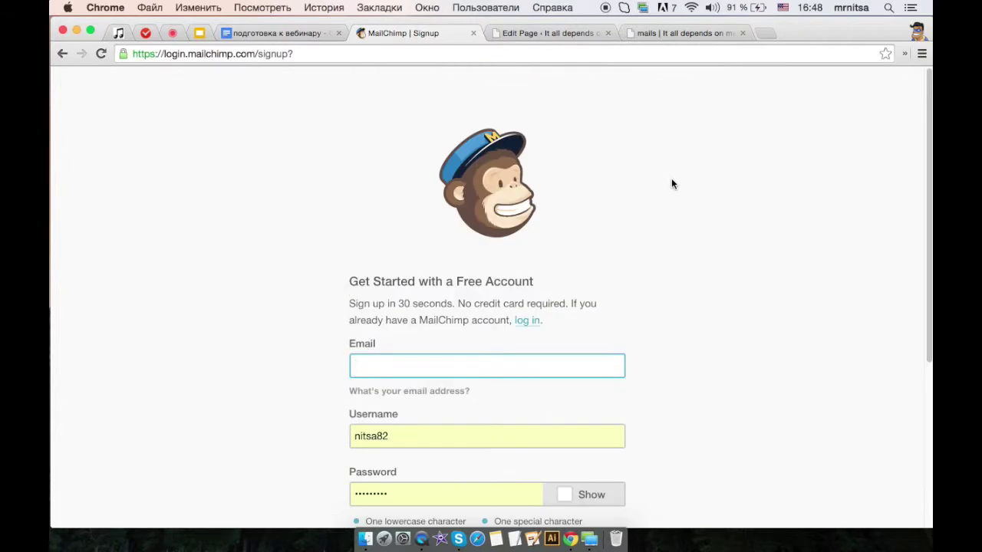
pyautogui.click(308, 33)
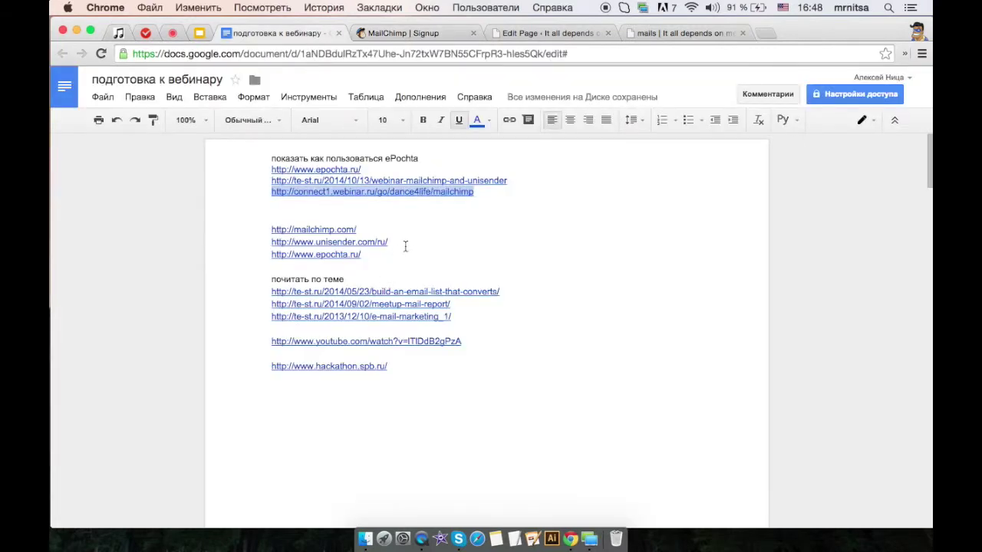
pyautogui.click(404, 242)
pyautogui.moveTo(360, 229); pyautogui.dragTo(269, 229)
pyautogui.press('cmd+c')
pyautogui.click(174, 33)
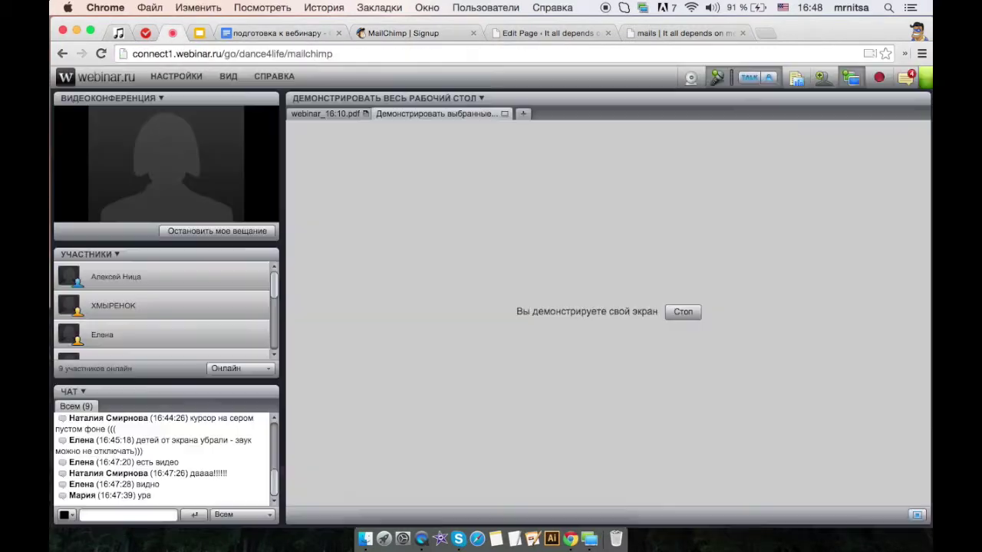
pyautogui.click(138, 514)
pyautogui.press('cmd+v')
pyautogui.press('Return')
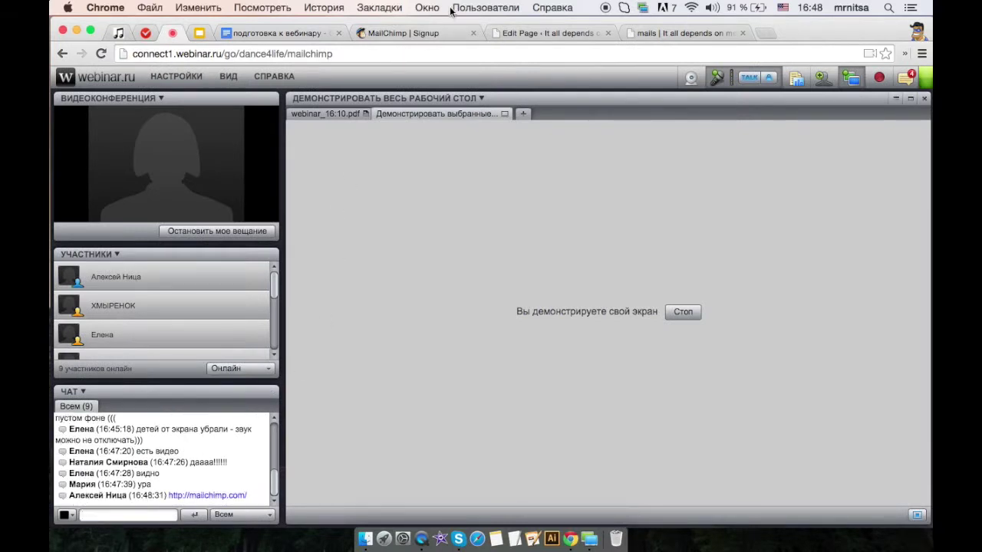
pyautogui.click(392, 34)
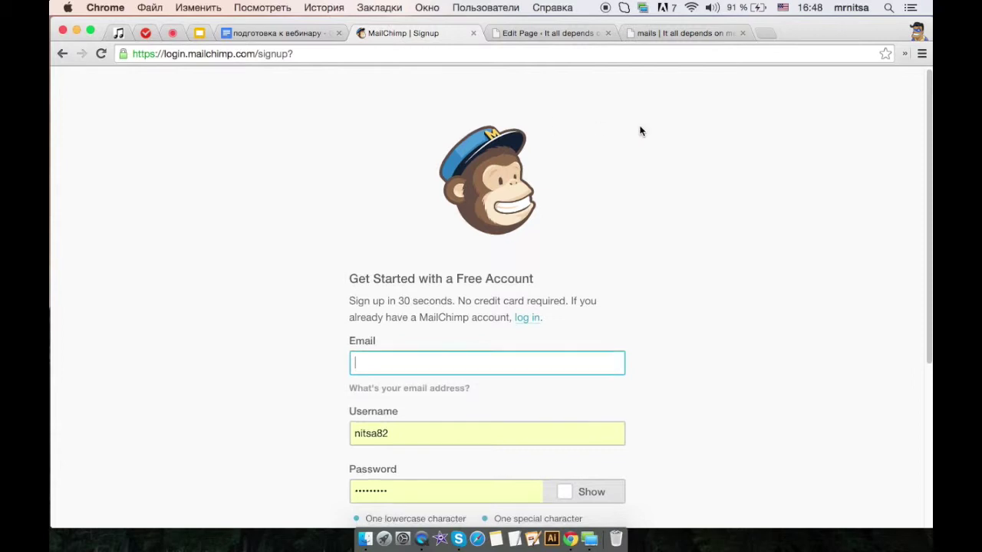
# Switch to the existing account and confirm its contact details with 'Yep, Looks Good!'
pyautogui.click(61, 53)
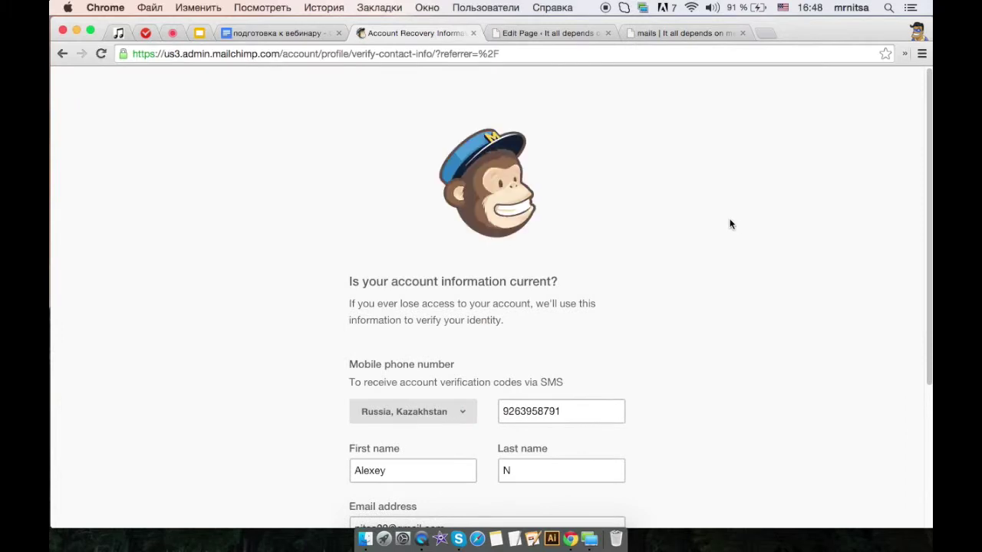
pyautogui.scroll(-3, 731, 191)
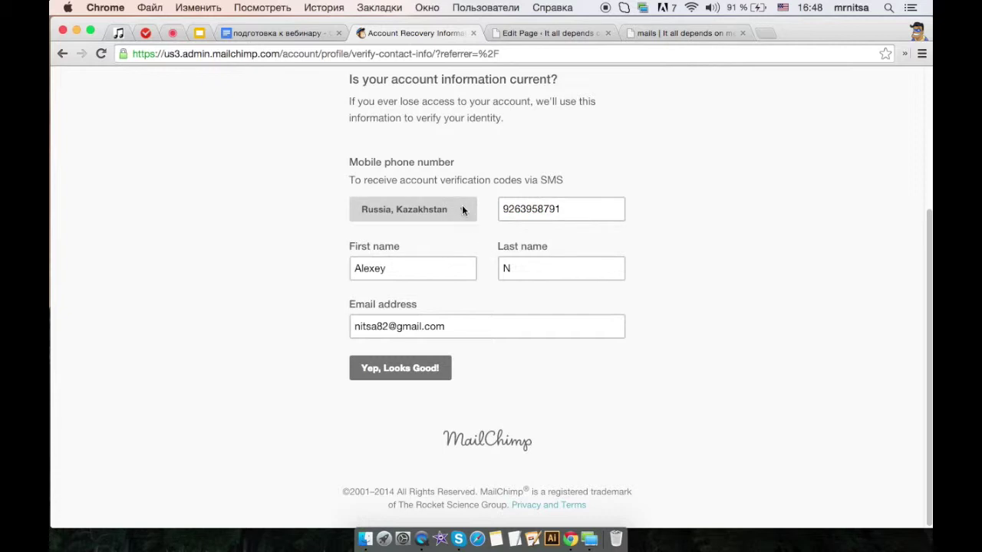
pyautogui.scroll(3, 628, 221)
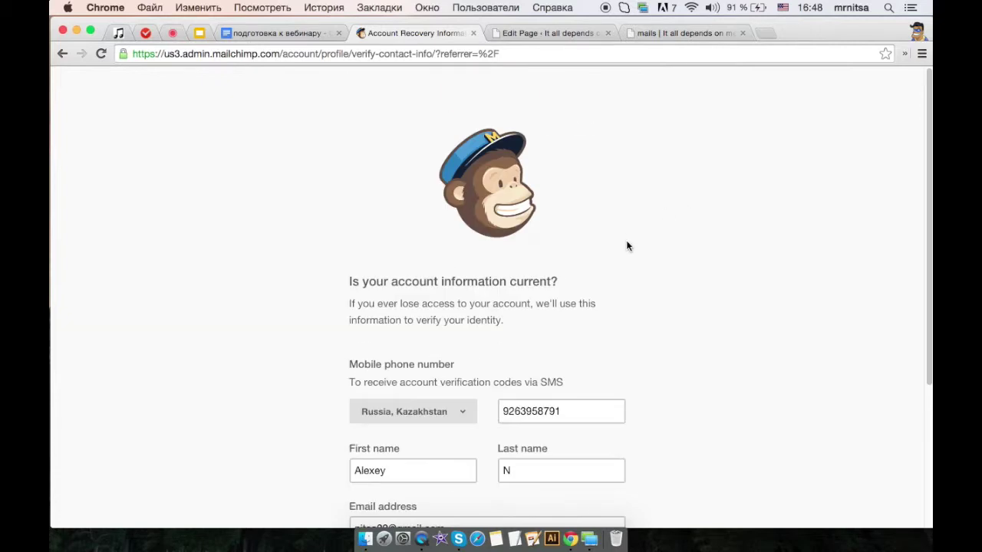
pyautogui.scroll(-3, 624, 252)
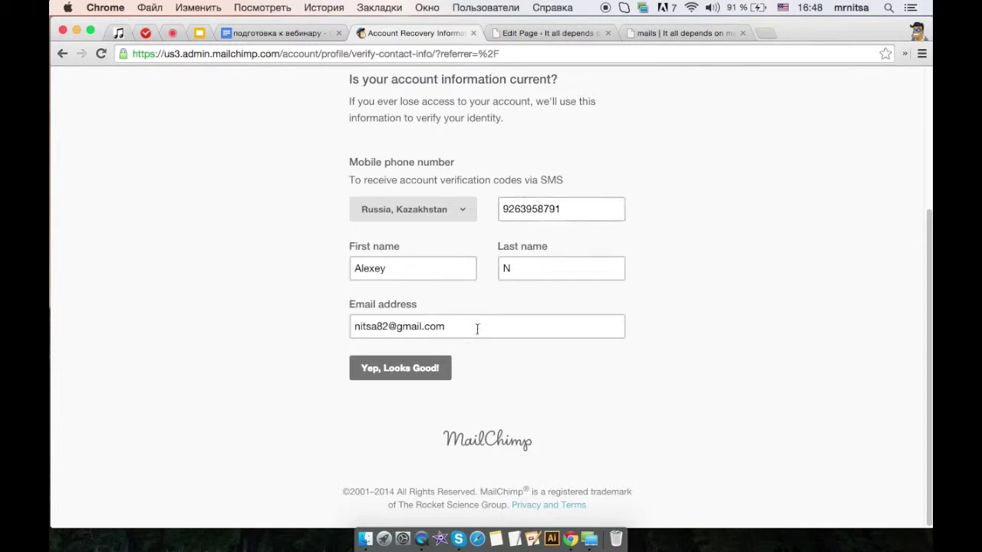
pyautogui.click(428, 376)
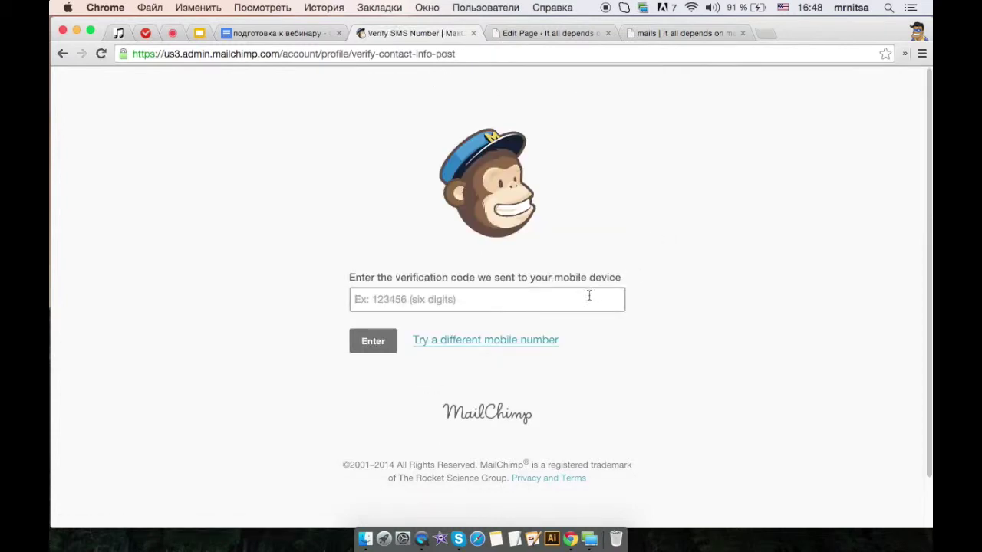
# Enter the SMS verification code to verify the phone number
pyautogui.click(585, 299)
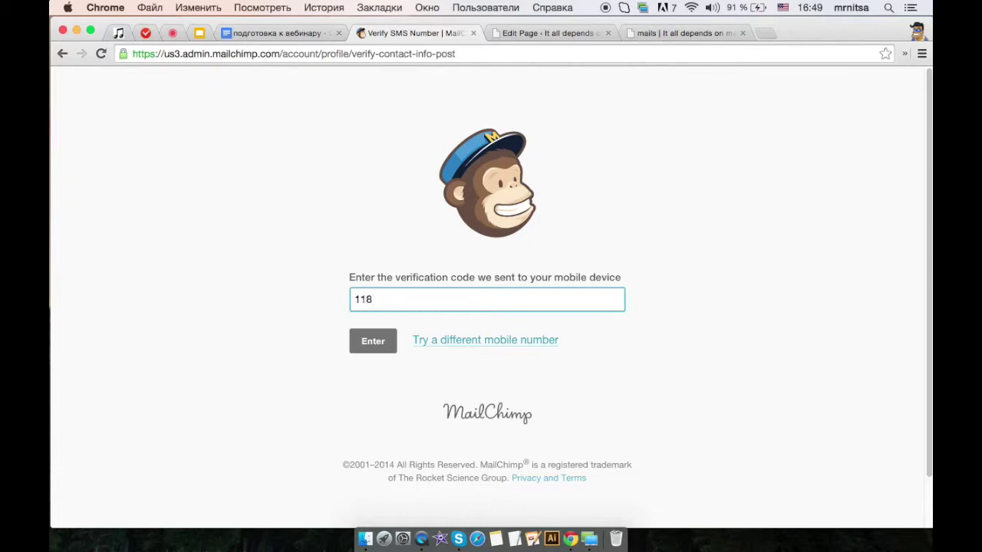
pyautogui.press('Return')
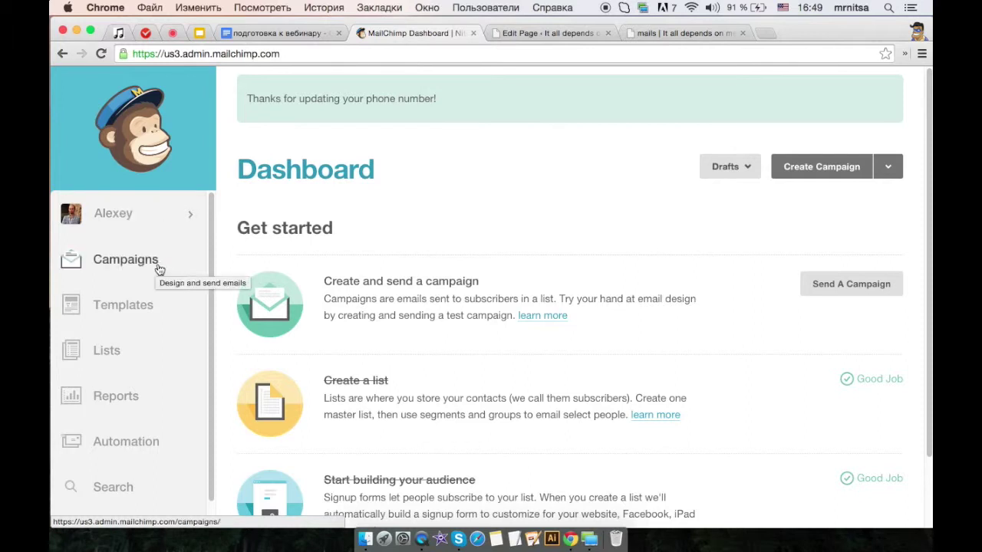
# Go through Automation to the Campaigns list showing the Untitled draft, after a brief webinar tab check
pyautogui.scroll(-1, 154, 272)
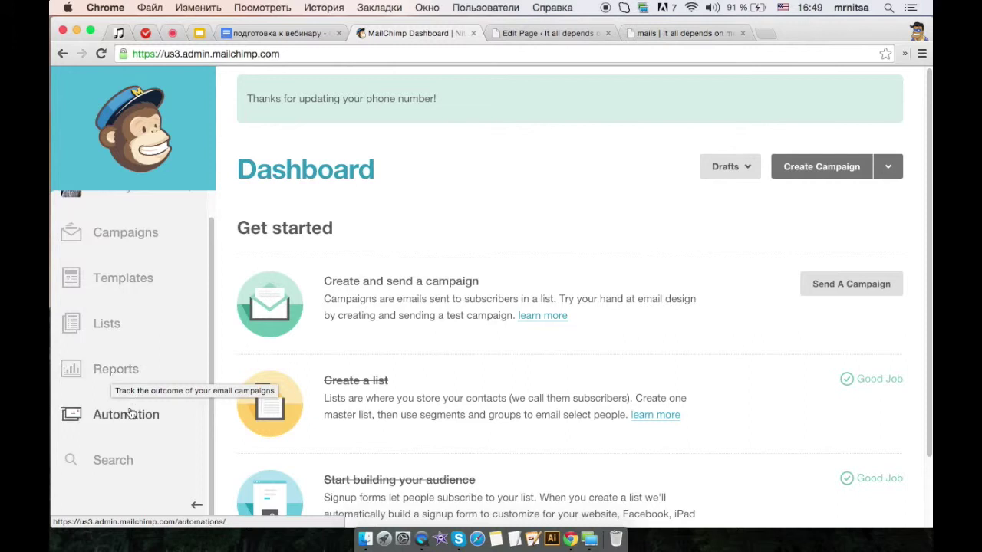
pyautogui.click(129, 411)
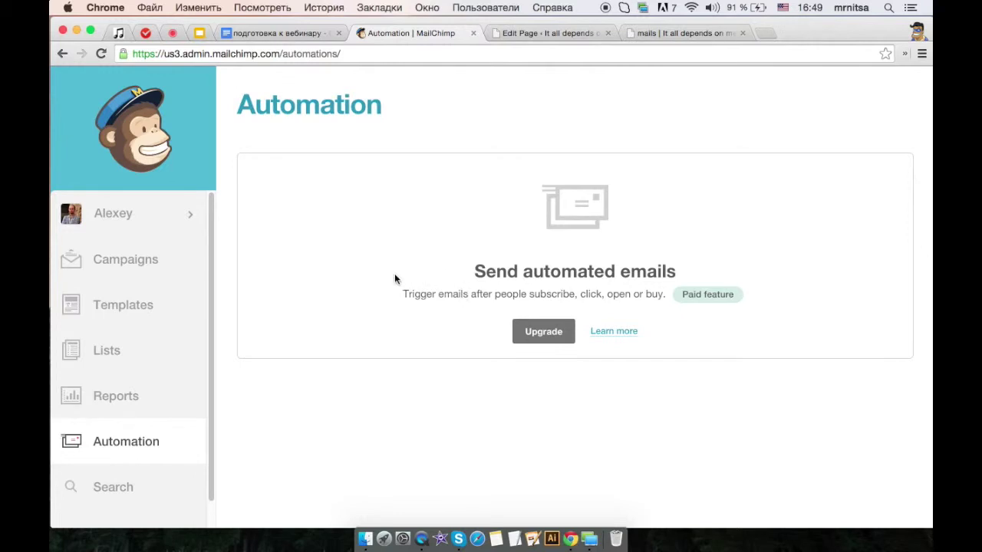
pyautogui.click(138, 260)
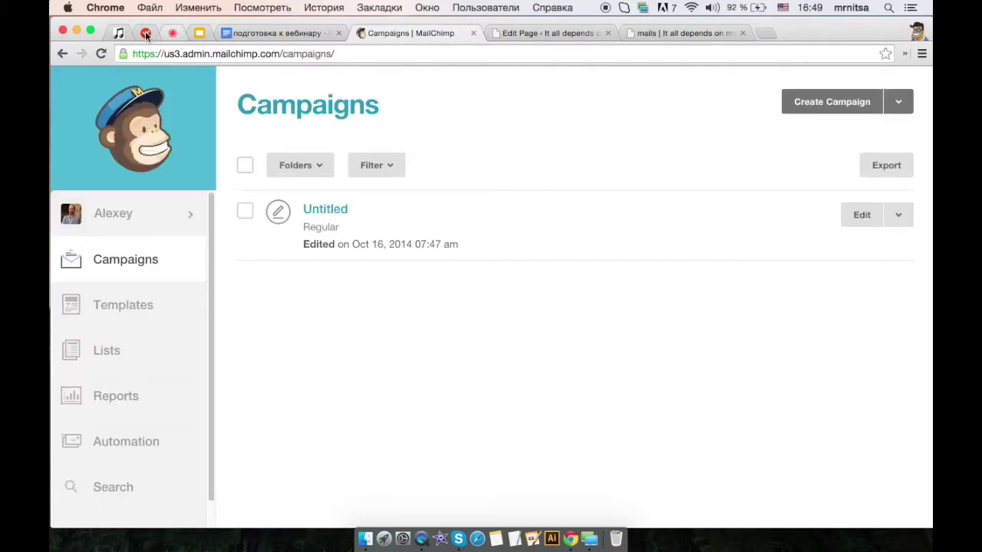
pyautogui.click(171, 35)
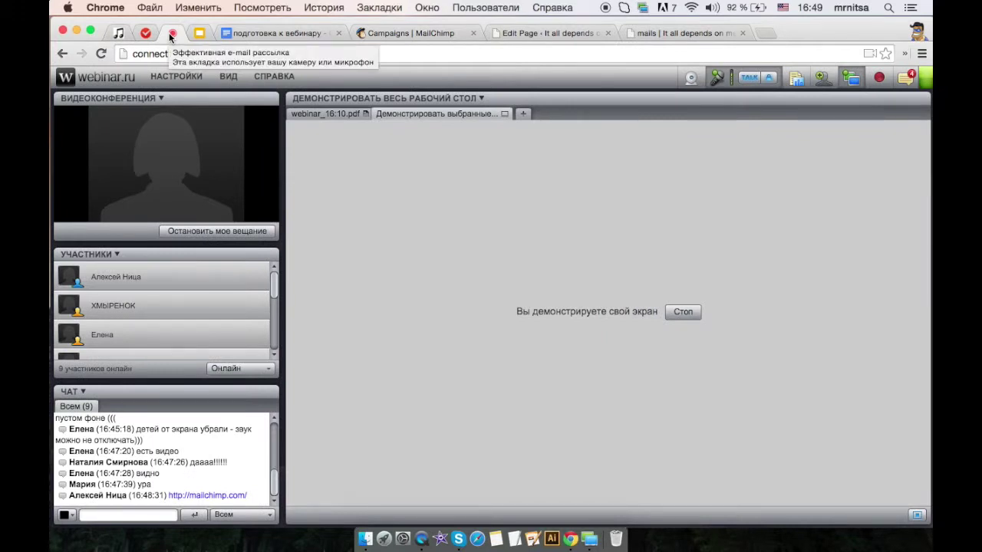
pyautogui.click(399, 39)
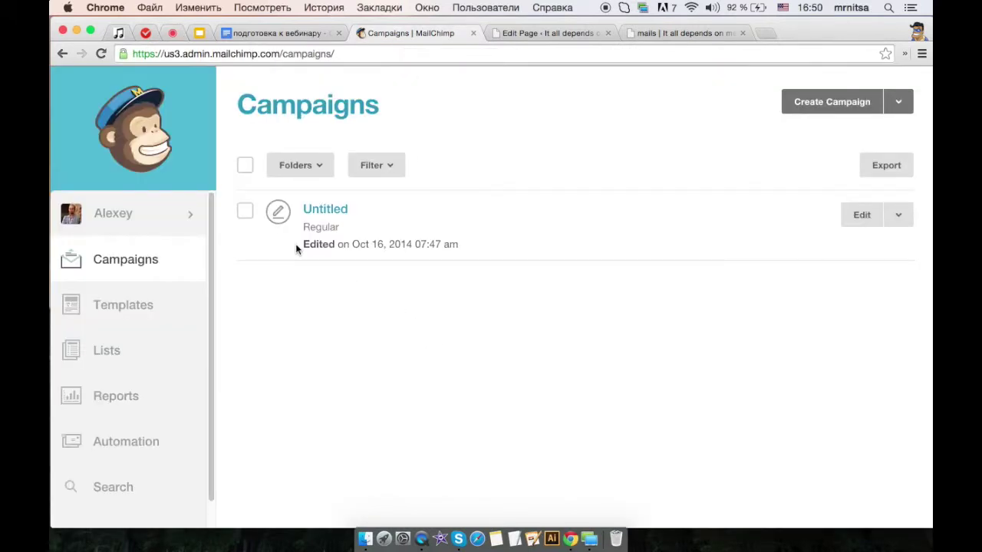
# Open Lists and start Create List to get the 'New List or Groups?' prompt
pyautogui.click(123, 349)
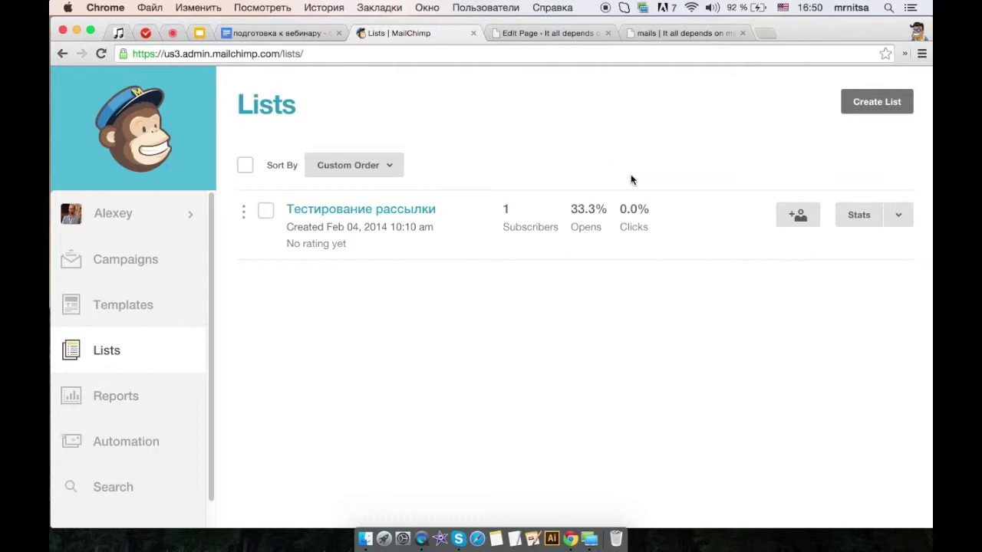
pyautogui.click(878, 107)
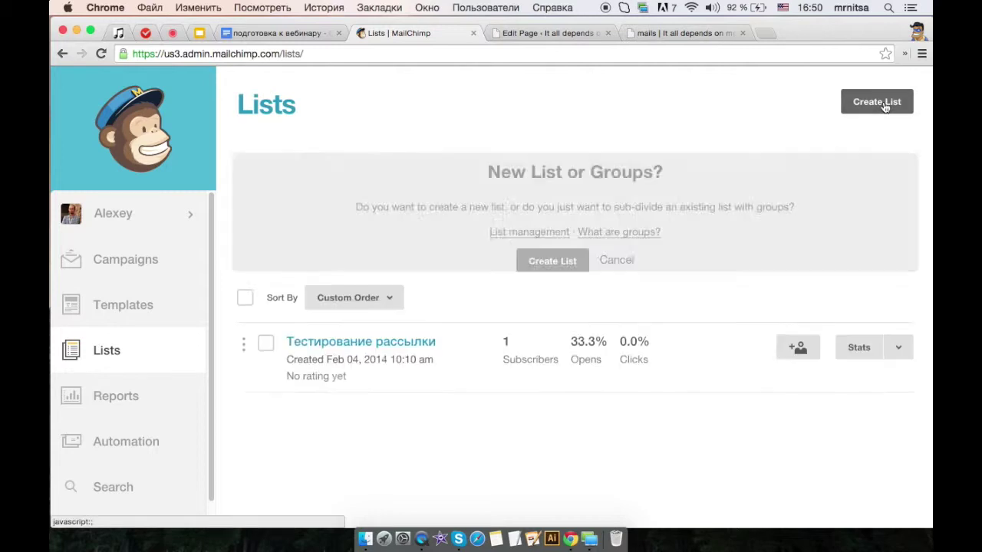
# Choose a brand-new list and name it 'Вебинар'
pyautogui.click(552, 269)
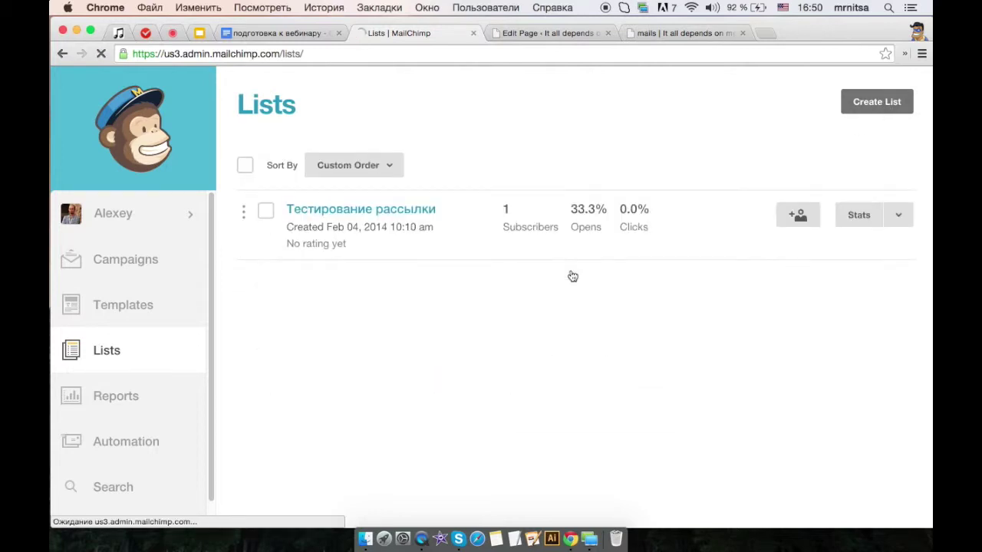
pyautogui.scroll(-1, 573, 276)
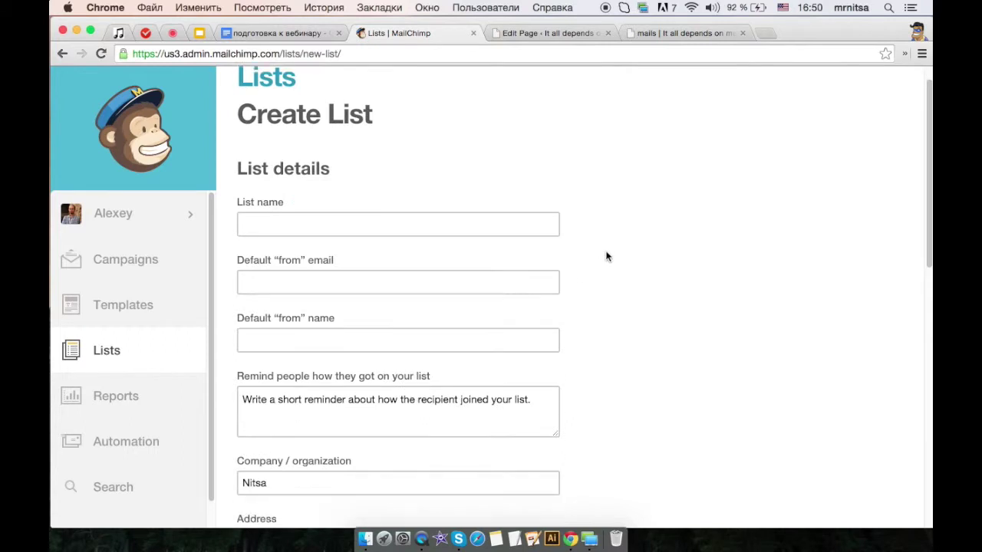
pyautogui.click(419, 225)
pyautogui.write('Di')
pyautogui.press('BackSpace')
pyautogui.press('BackSpace')
pyautogui.hotkey('ctrl', 'space')
pyautogui.write('Вебинар')
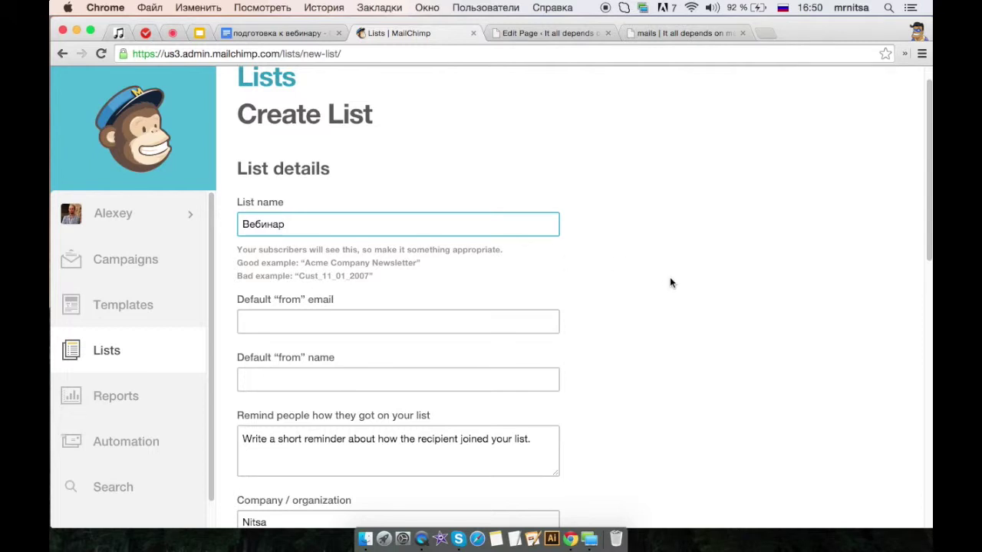
# Enter the default sender e-mail address and default sender name
pyautogui.scroll(-2, 660, 283)
pyautogui.click(419, 261)
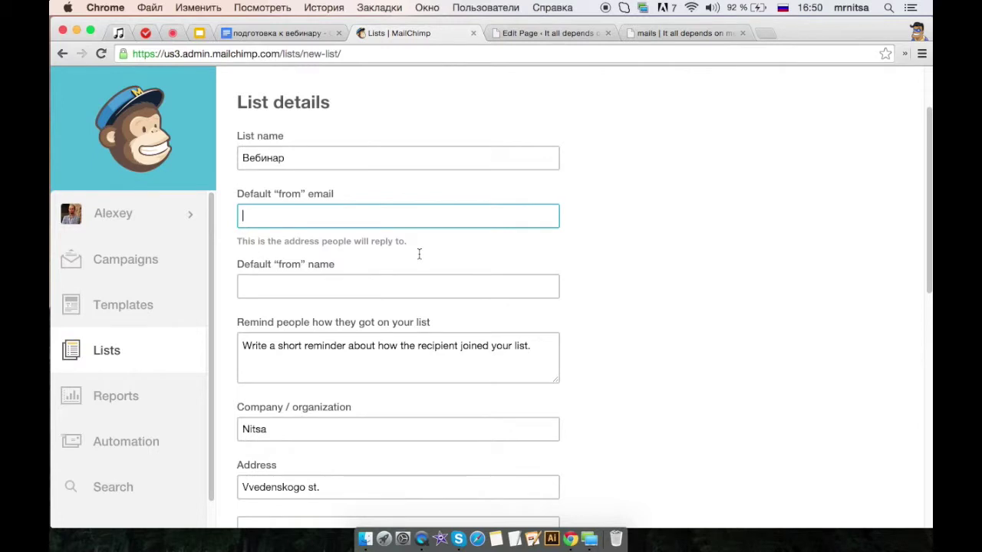
pyautogui.hotkey('ctrl', 'space')
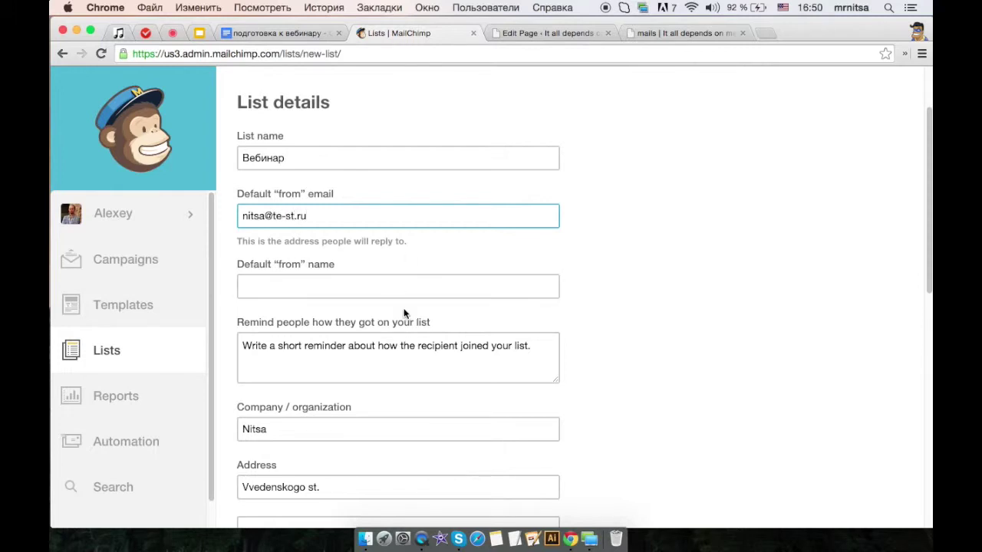
pyautogui.click(408, 292)
pyautogui.write('Alexey')
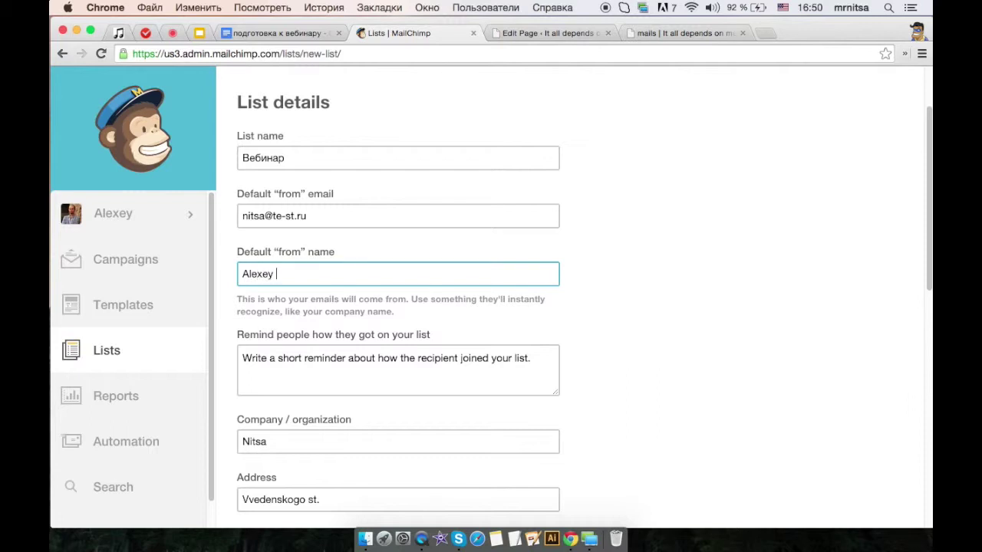
# Set the reminder text to 'Вы участвовали в вебинаре'
pyautogui.scroll(-1, 375, 238)
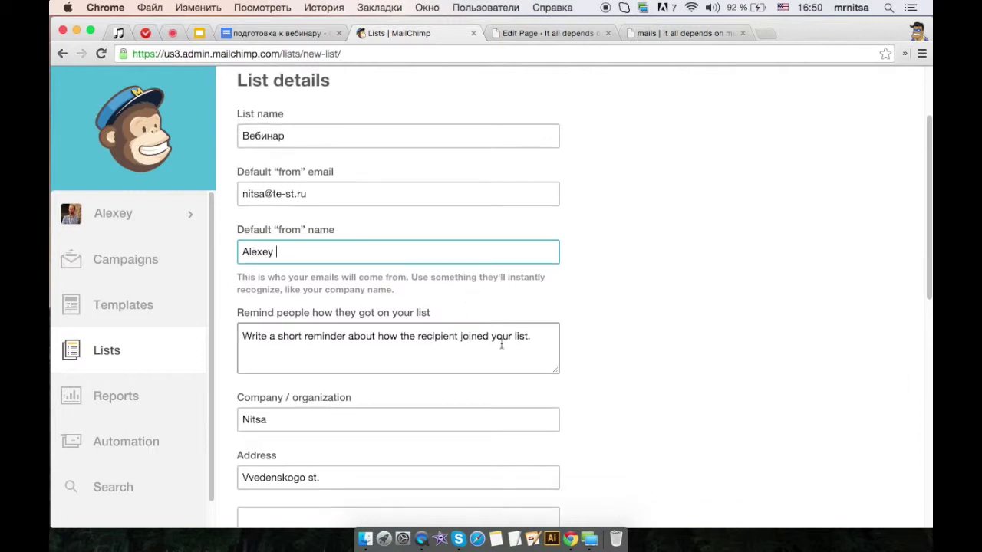
pyautogui.click(534, 339)
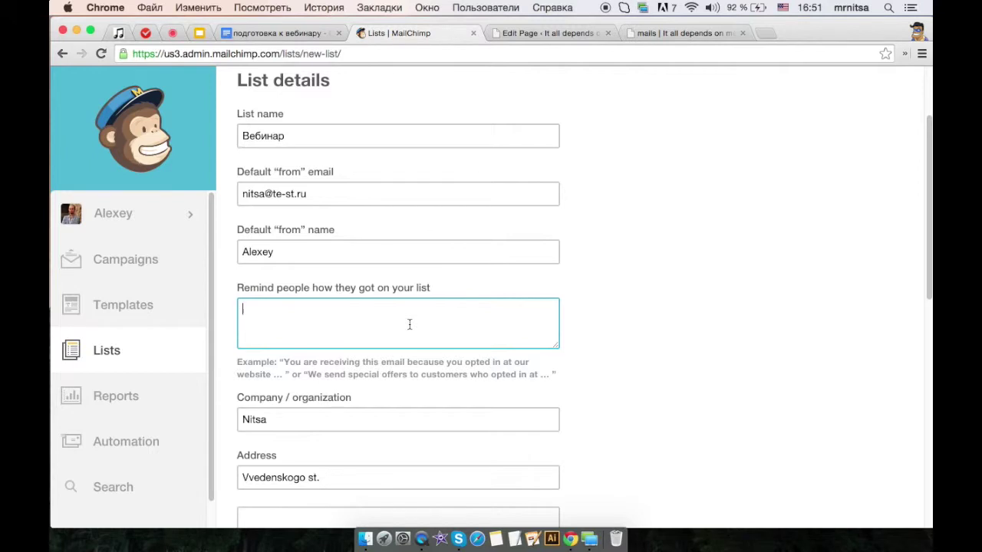
pyautogui.write('D')
pyautogui.write('ствова')
pyautogui.write('ли в вебинаре')
# Clear the old company address and check Daily summary notifications
pyautogui.scroll(-3, 408, 324)
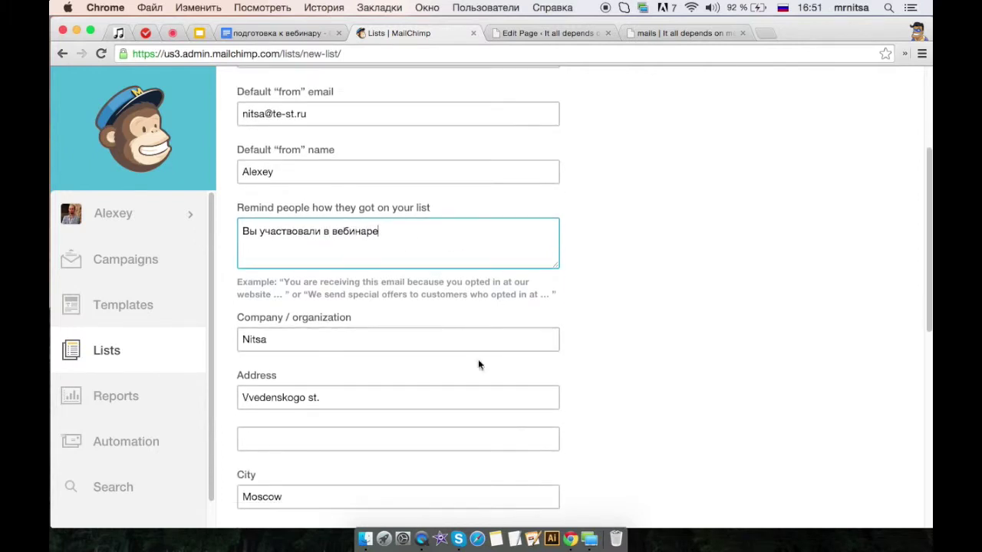
pyautogui.click(344, 397)
pyautogui.press('super+a')
pyautogui.press('BackSpace')
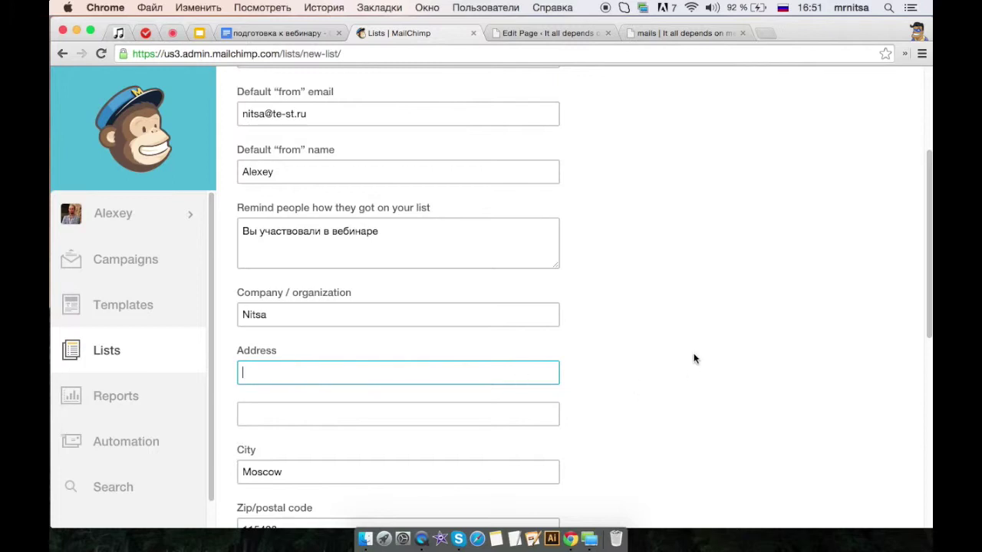
pyautogui.scroll(-10, 691, 362)
pyautogui.click(246, 307)
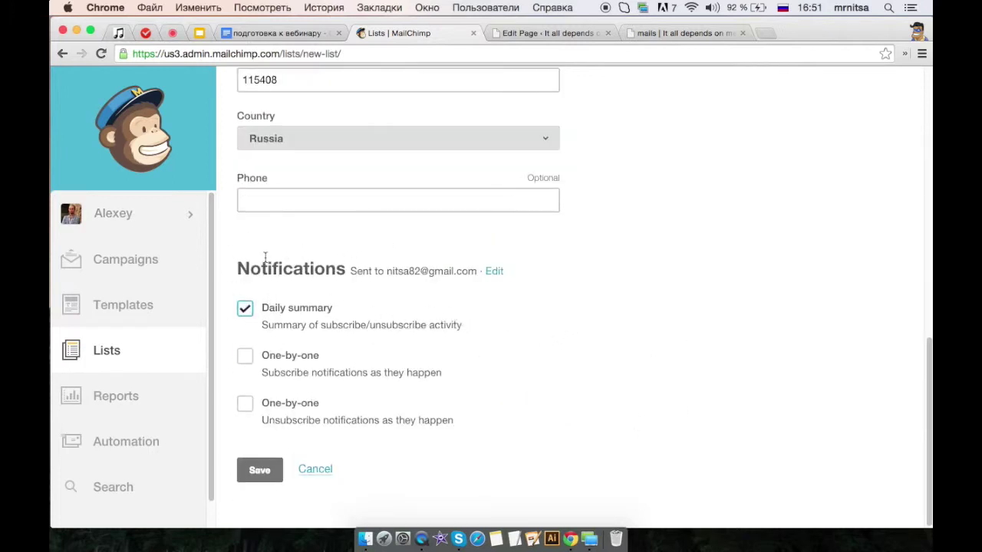
# Switch from Daily summary to one-by-one subscribe and unsubscribe notifications, then save
pyautogui.click(244, 311)
pyautogui.click(247, 310)
pyautogui.click(245, 311)
pyautogui.click(245, 311)
pyautogui.click(245, 356)
pyautogui.click(245, 404)
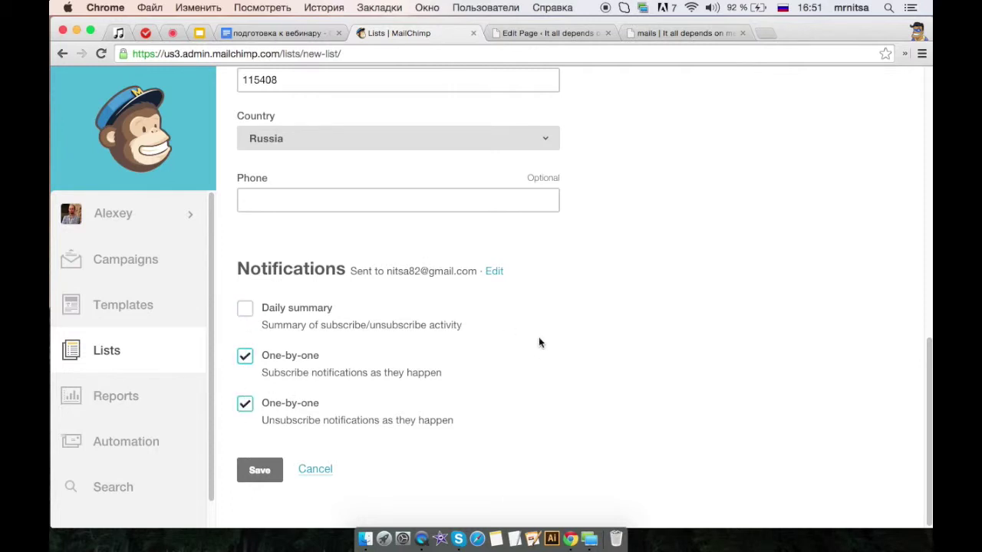
pyautogui.scroll(5, 550, 299)
pyautogui.scroll(-5, 542, 314)
pyautogui.click(250, 471)
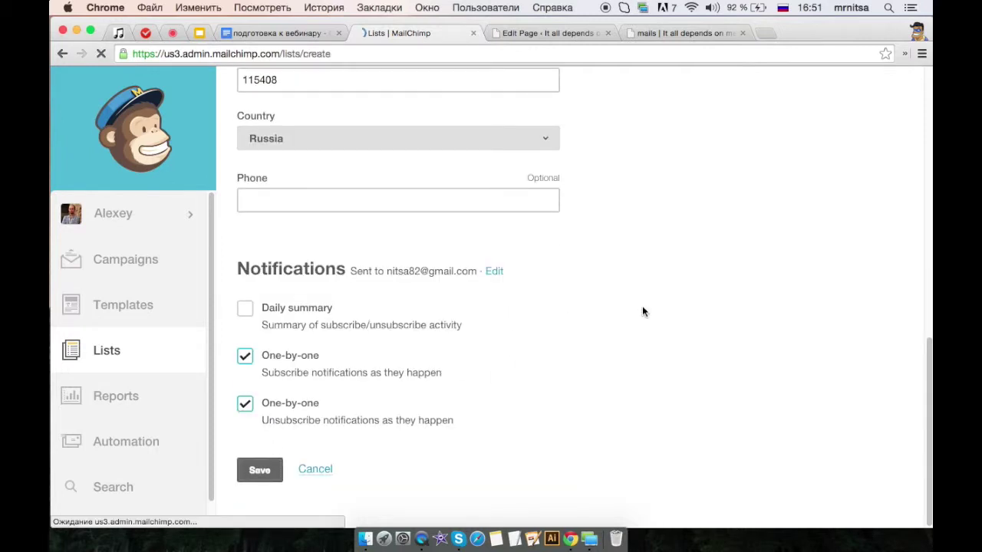
# Fill in the required street address and save the list again
pyautogui.scroll(-5, 637, 299)
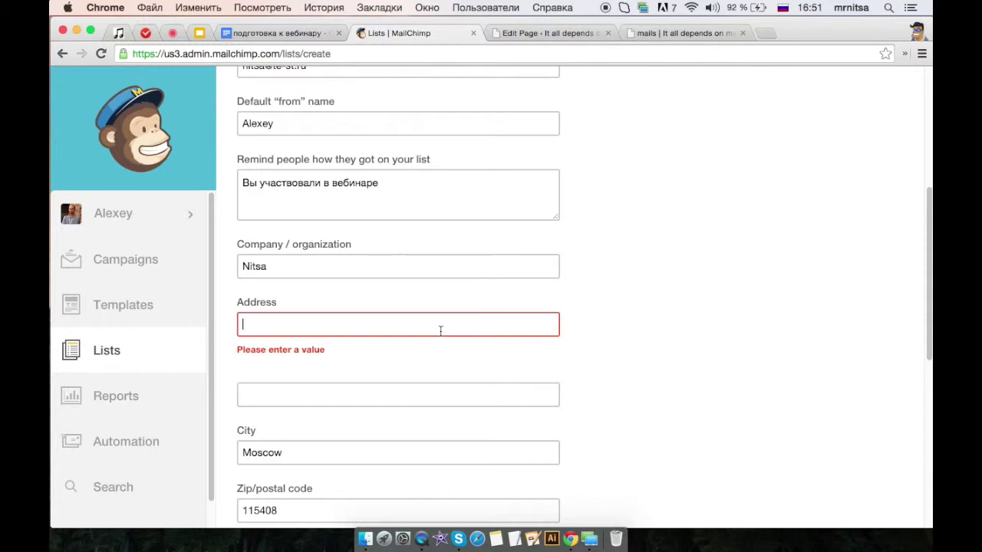
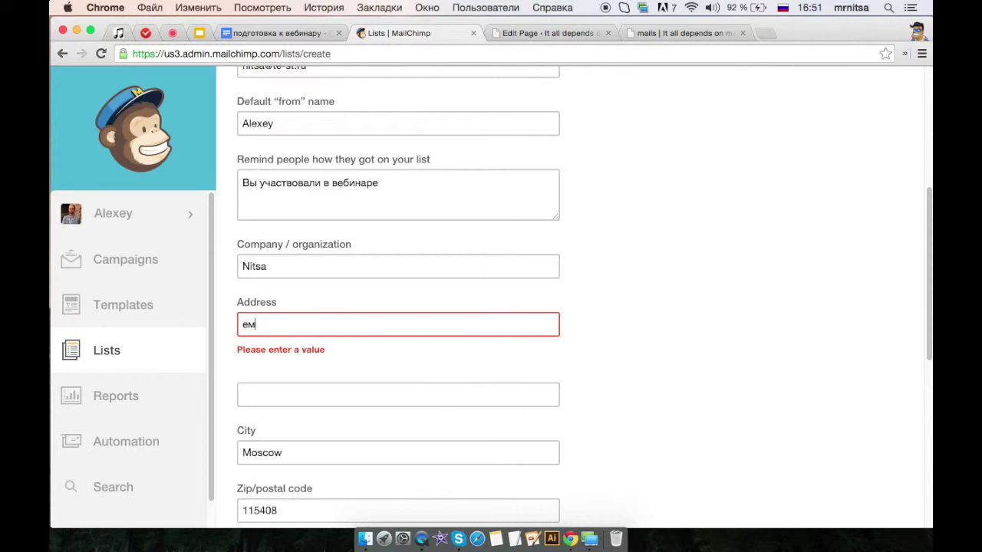
pyautogui.hotkey('ctrl', 'space')
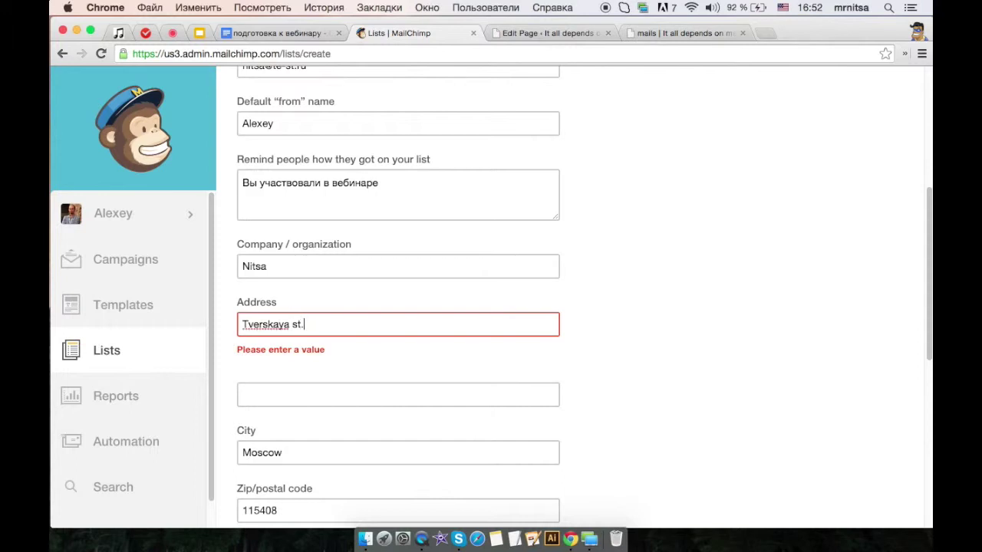
pyautogui.scroll(-10, 491, 322)
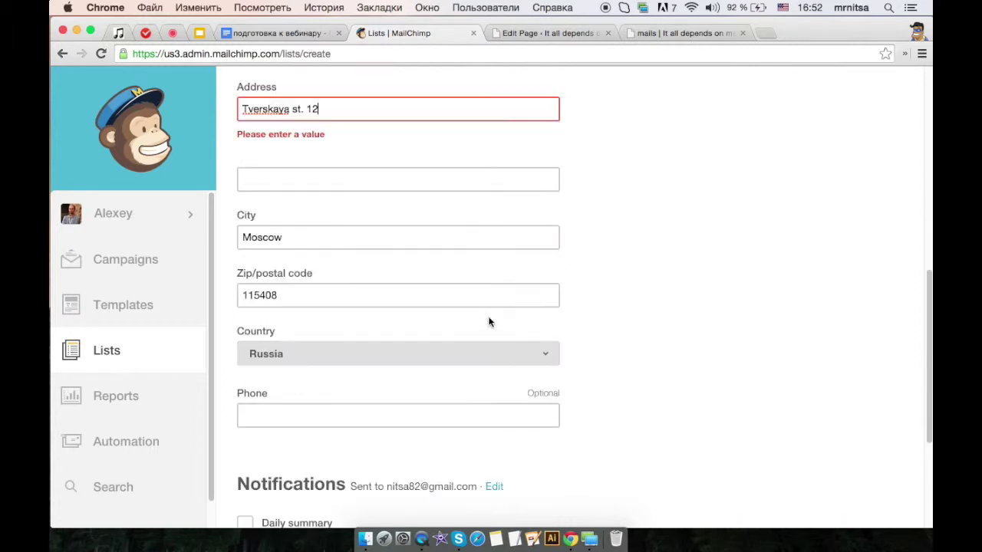
pyautogui.click(257, 471)
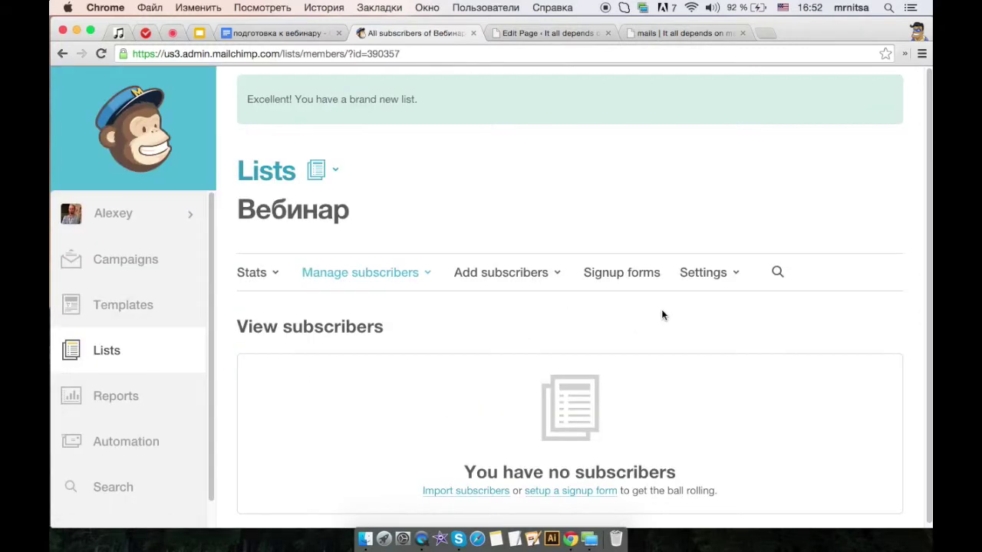
# Return to Lists, open the Вебинар list and go to Import New Subscribers
pyautogui.scroll(-1, 664, 314)
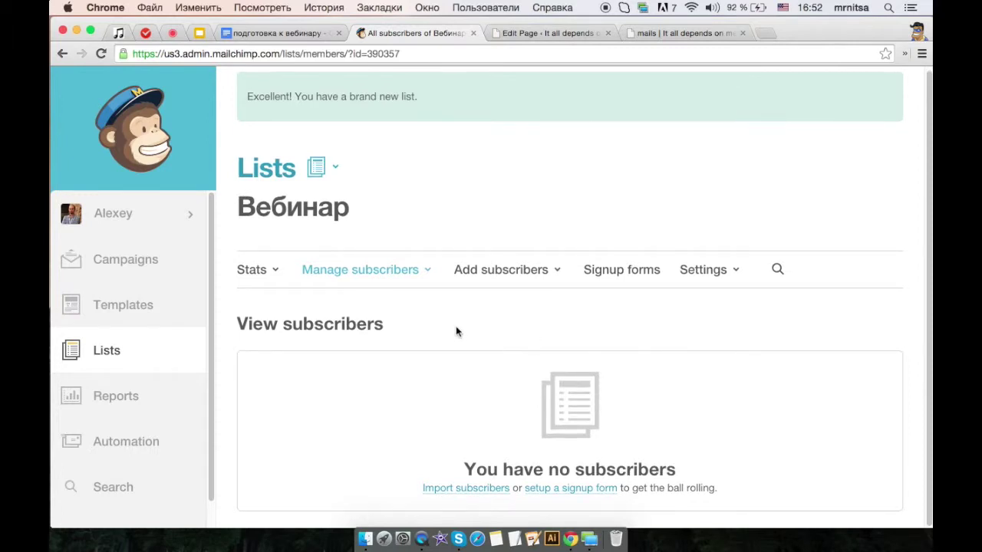
pyautogui.click(104, 346)
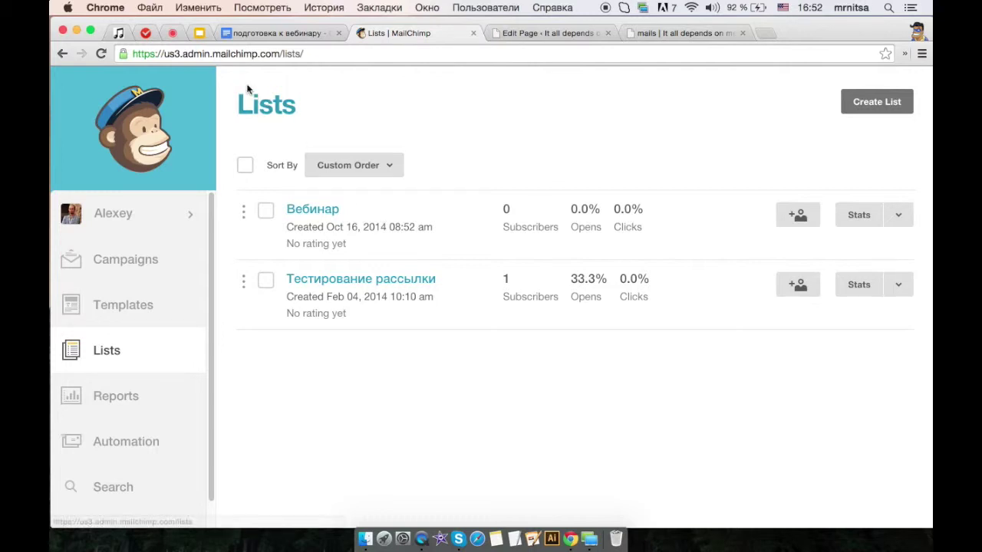
pyautogui.click(173, 34)
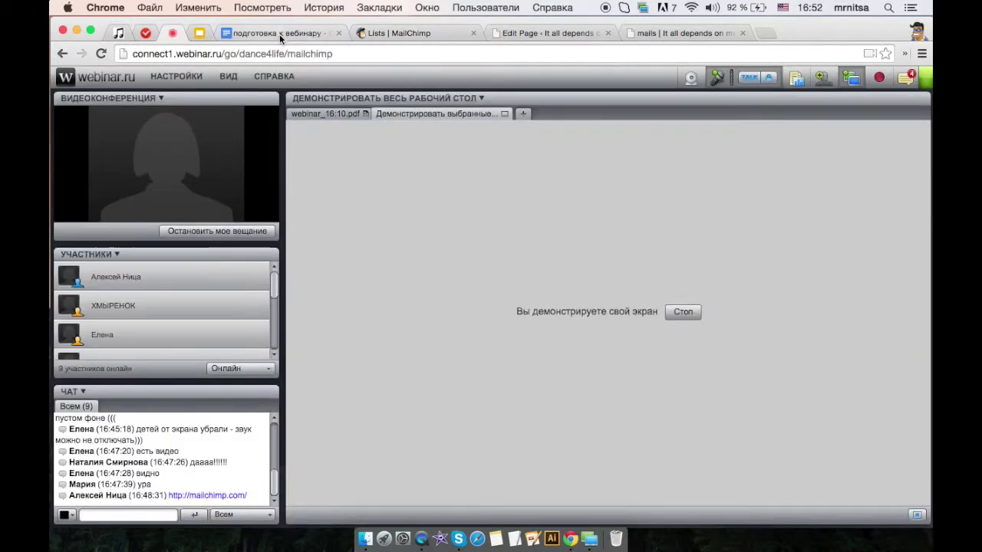
pyautogui.click(397, 34)
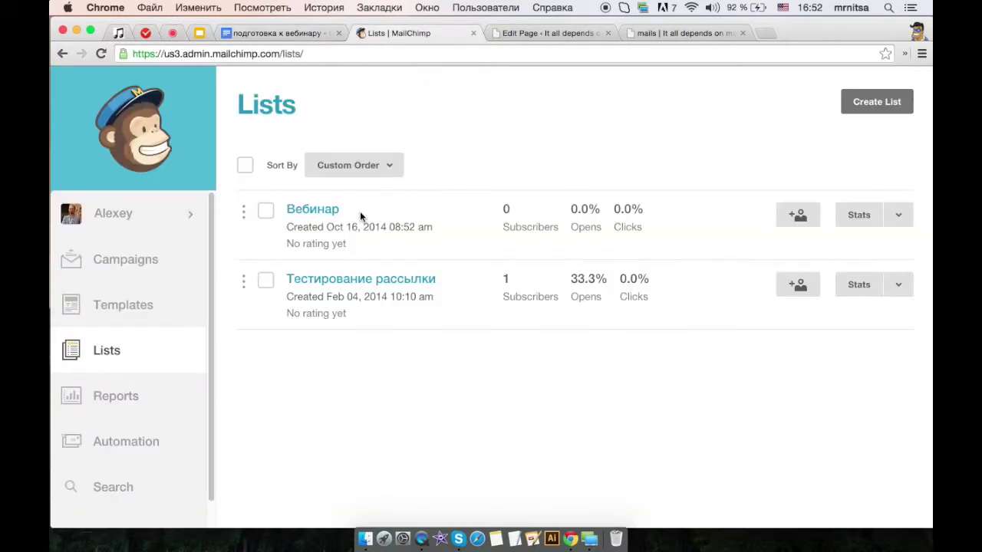
pyautogui.click(331, 209)
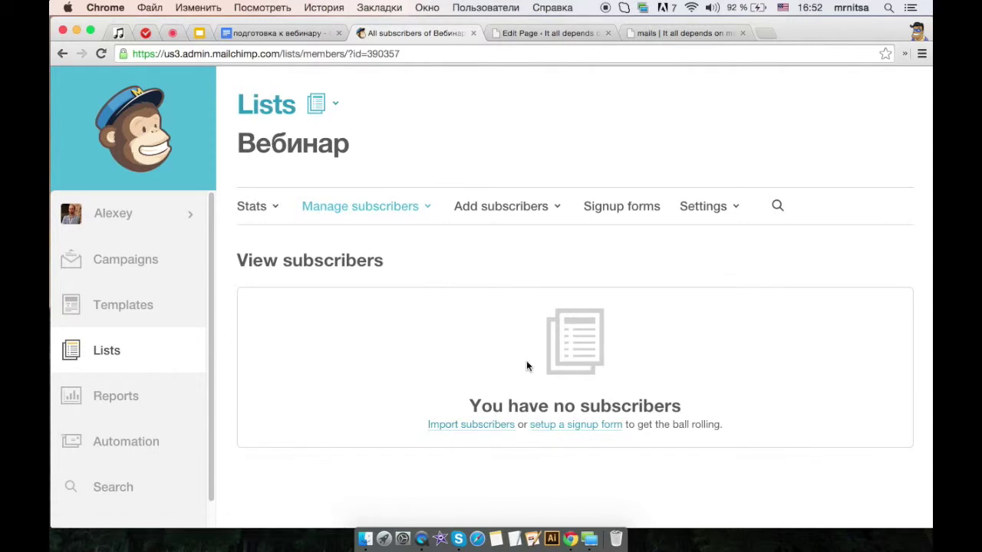
pyautogui.click(494, 424)
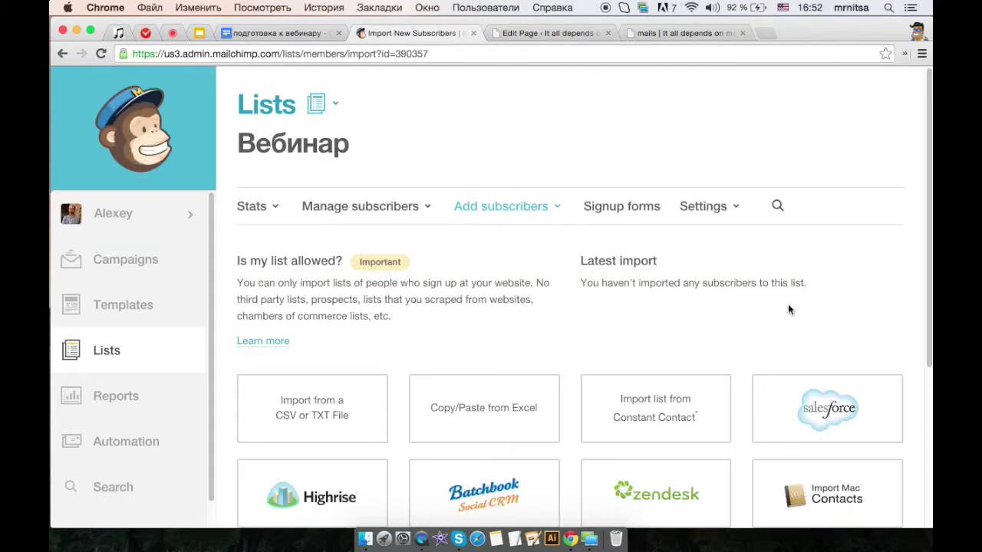
# Scroll through the Вебинар list's import sources, then go to its Signup forms page
pyautogui.scroll(-3, 798, 306)
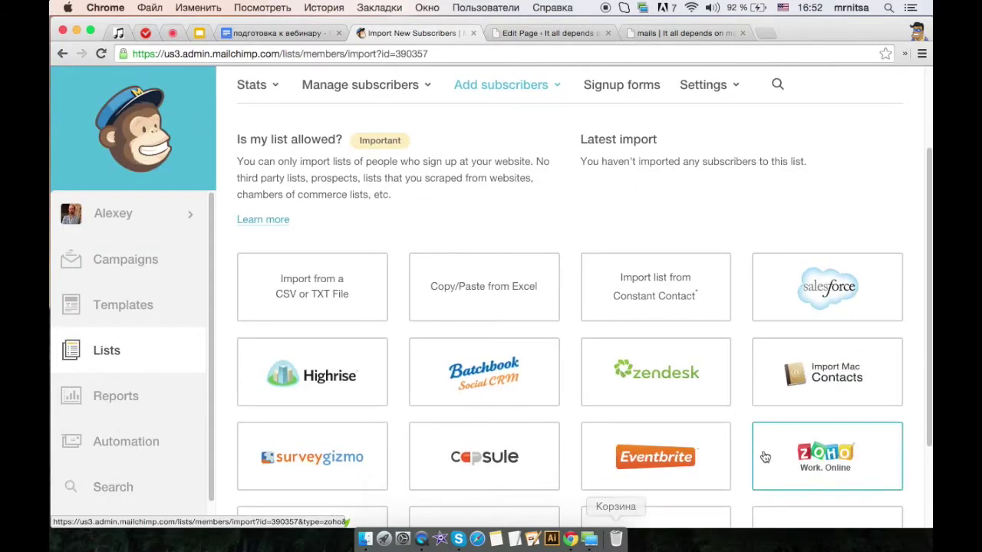
pyautogui.scroll(-1, 875, 252)
pyautogui.scroll(-1, 510, 326)
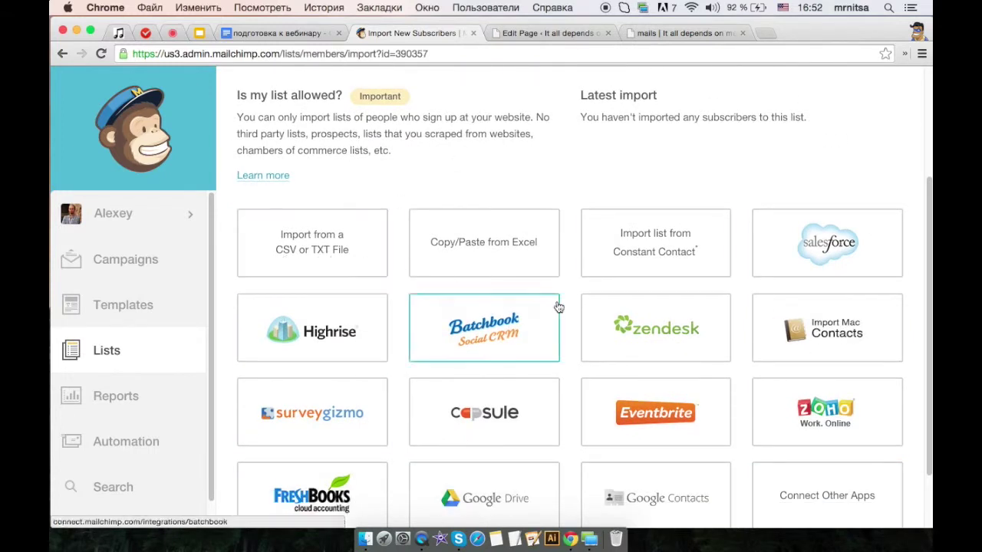
pyautogui.scroll(-3, 504, 299)
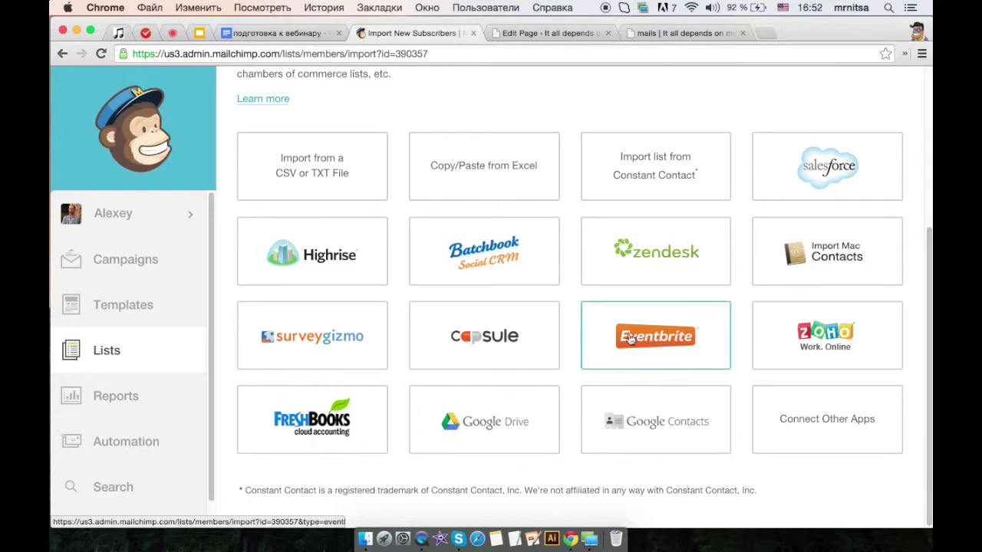
pyautogui.scroll(10, 632, 291)
pyautogui.scroll(-10, 632, 292)
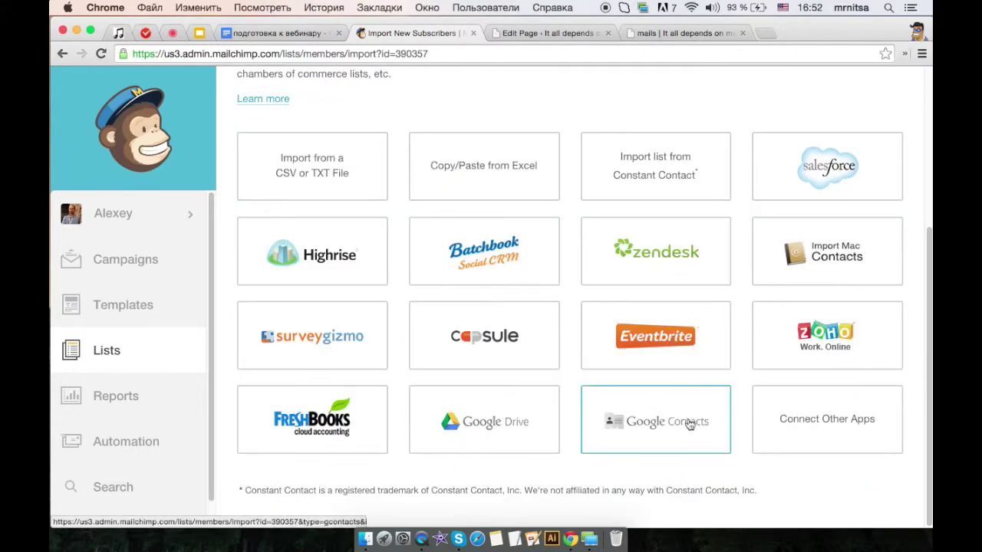
pyautogui.scroll(5, 691, 411)
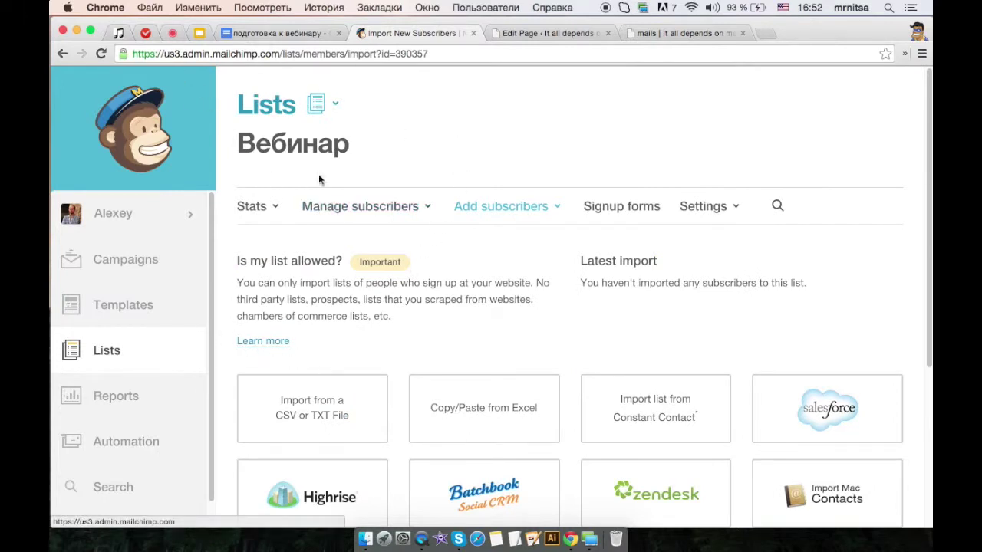
pyautogui.click(630, 213)
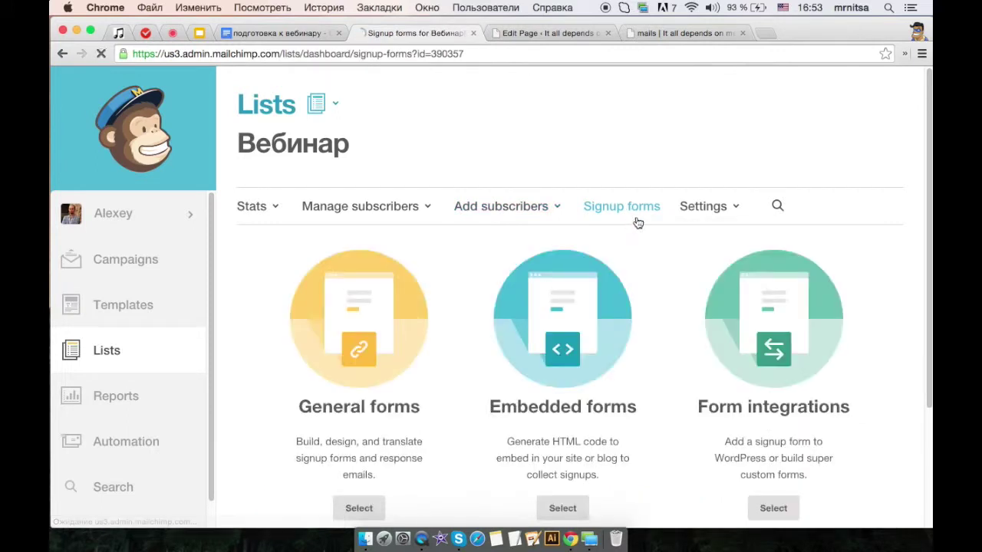
# Select General forms and review the Email Address, First Name and Last Name fields
pyautogui.scroll(-2, 649, 236)
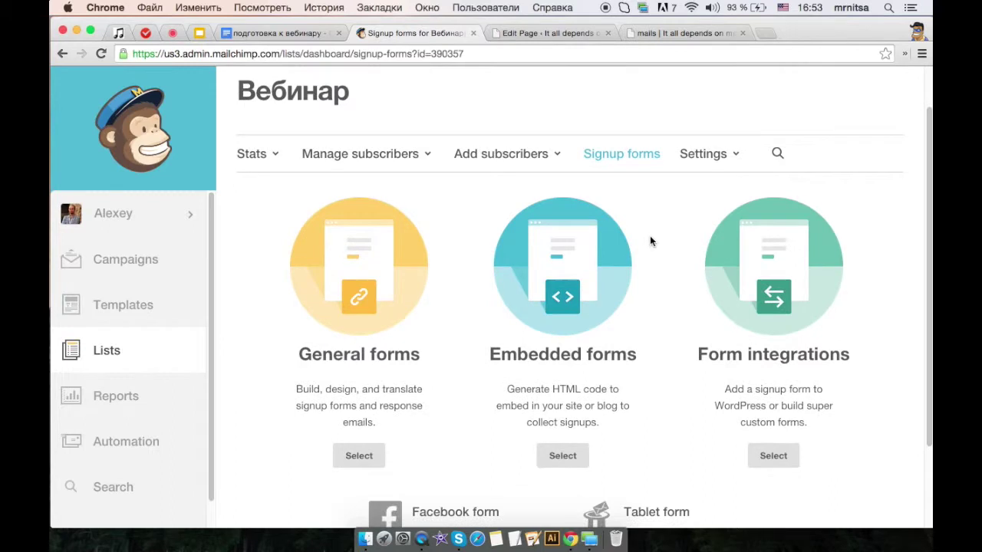
pyautogui.click(360, 254)
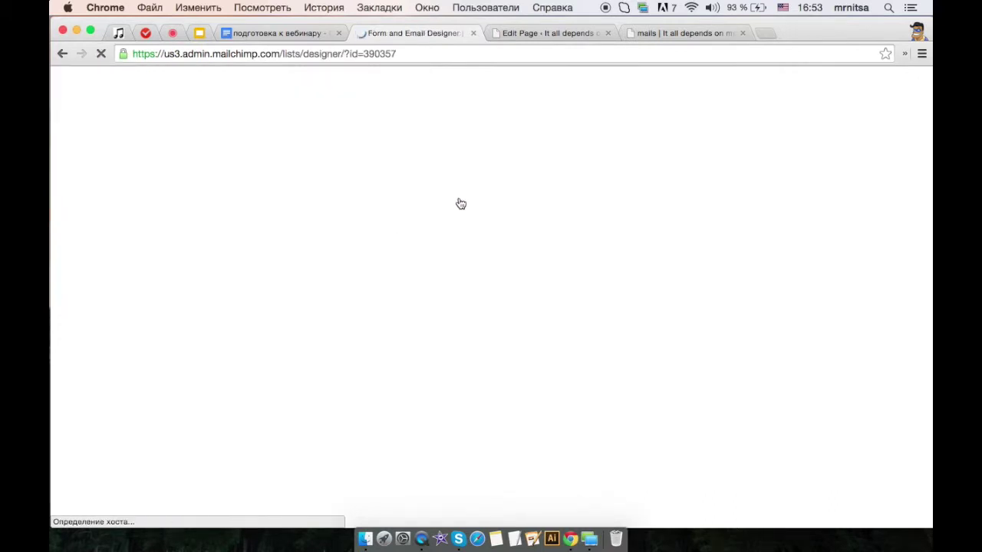
pyautogui.scroll(-5, 598, 215)
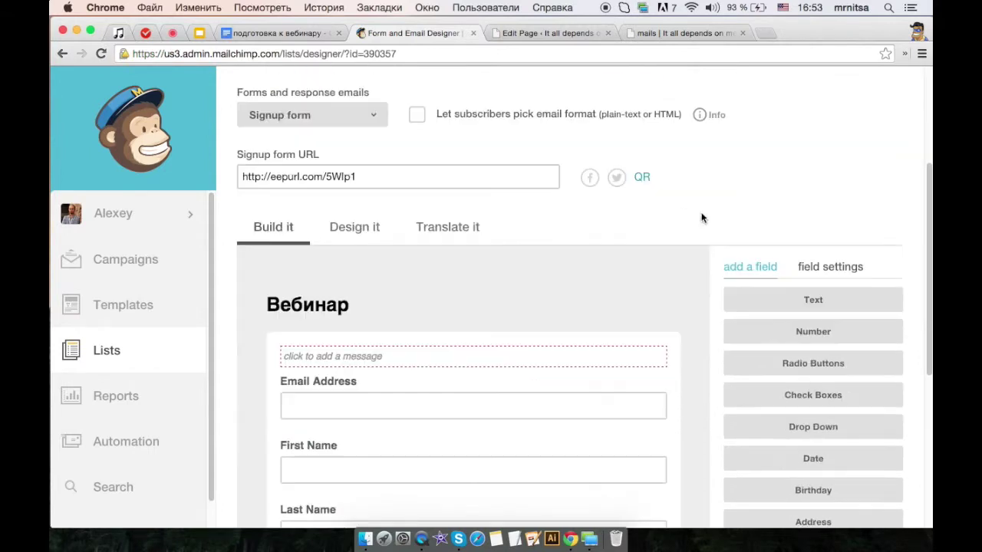
pyautogui.scroll(-1, 737, 201)
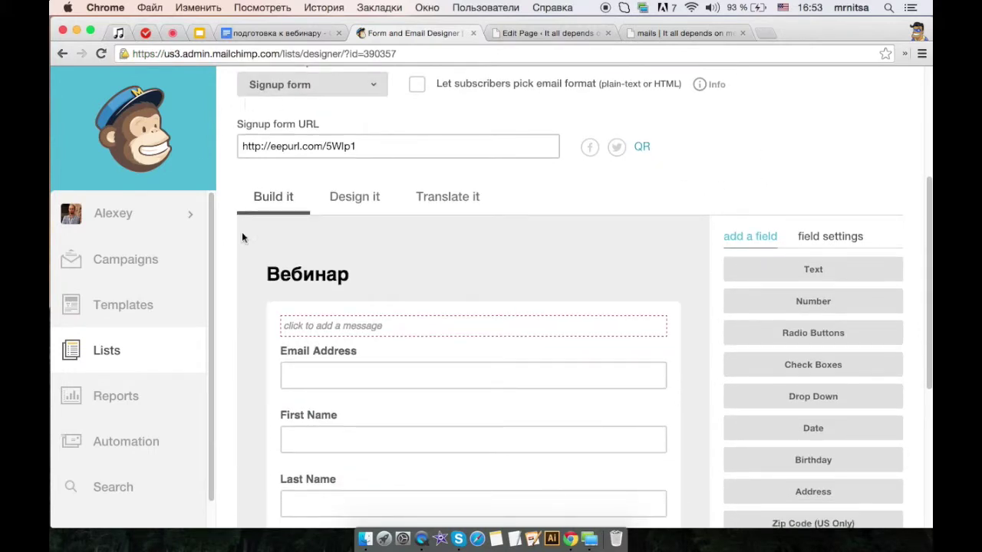
pyautogui.scroll(-3, 482, 141)
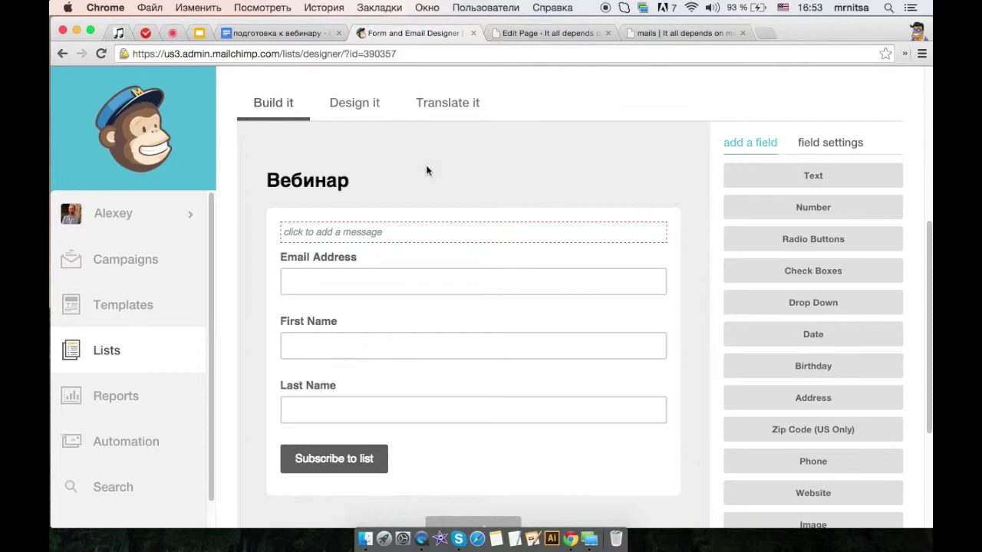
pyautogui.scroll(5, 481, 160)
pyautogui.scroll(-4, 463, 299)
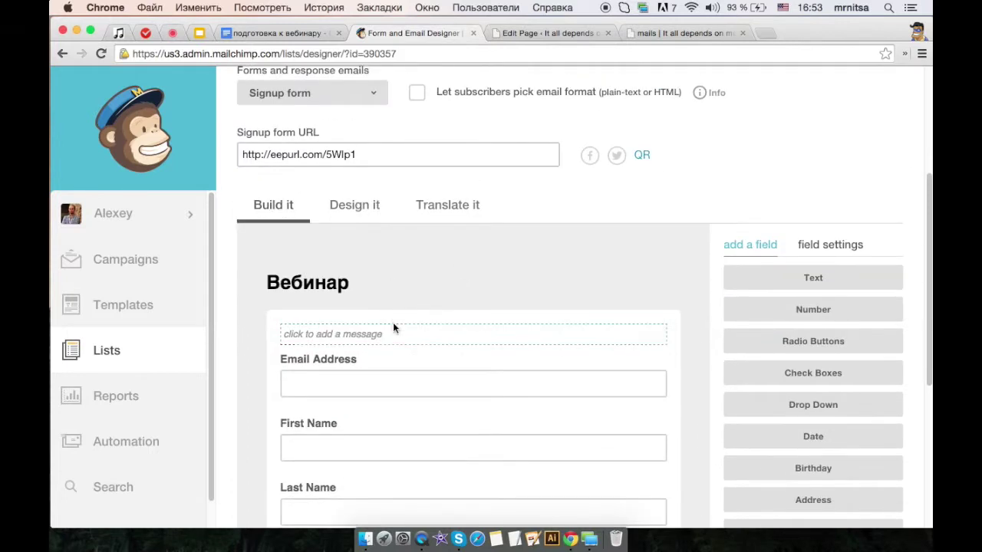
pyautogui.scroll(-3, 702, 194)
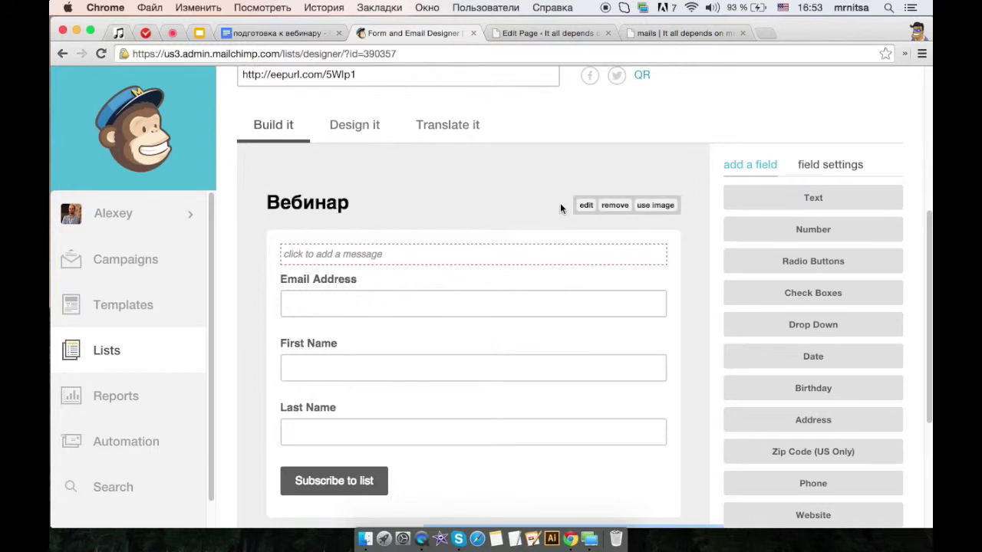
# Add a Text field to the form, then review the Email Address field and form message
pyautogui.click(815, 198)
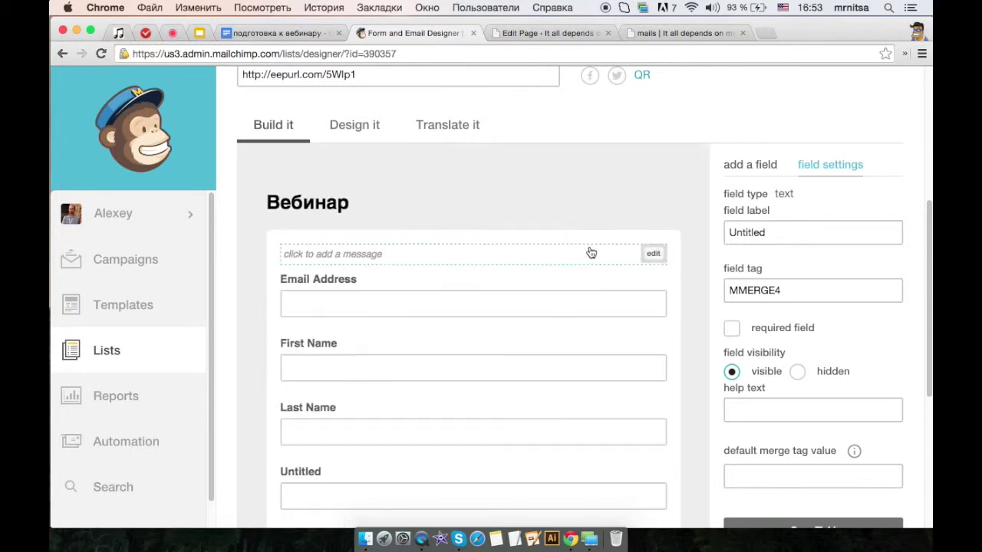
pyautogui.click(631, 270)
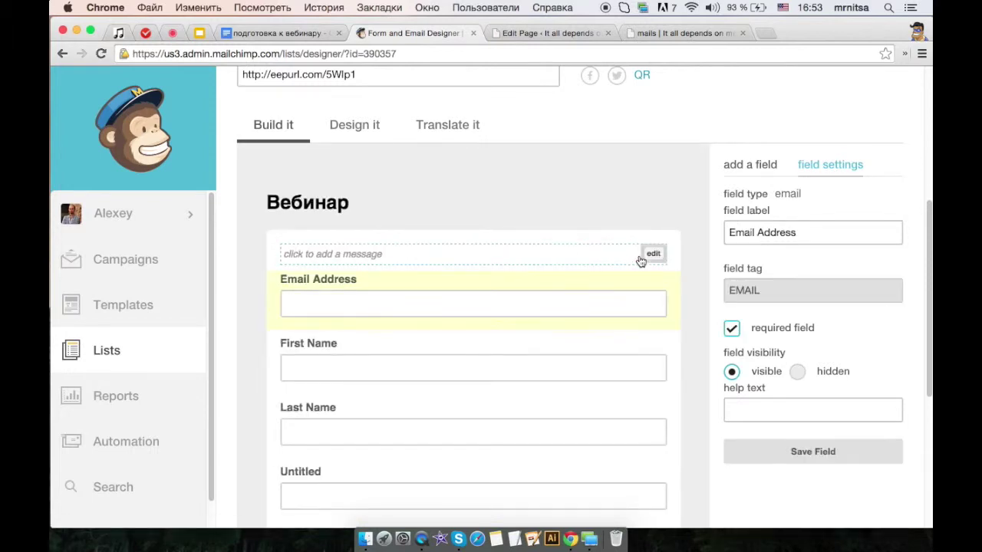
pyautogui.click(649, 253)
pyautogui.click(863, 145)
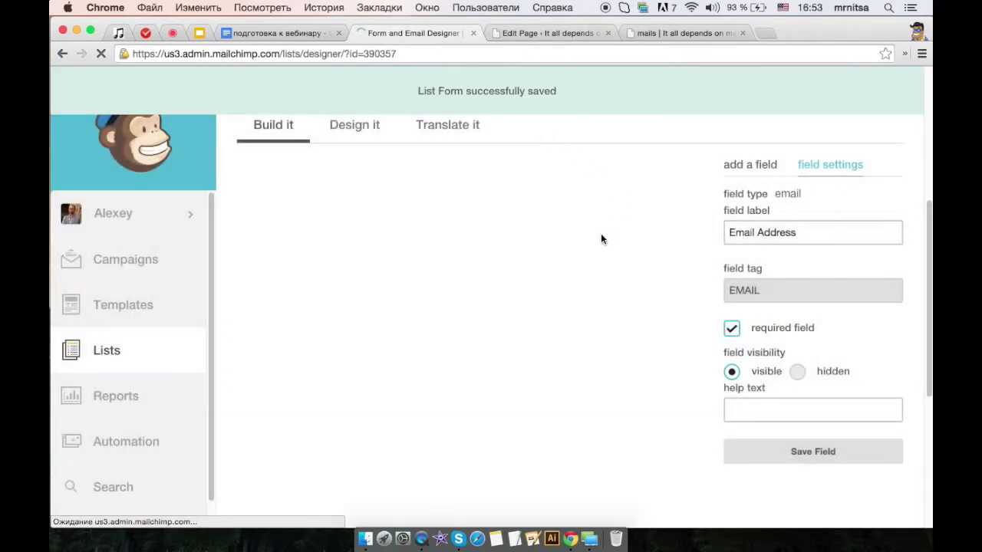
pyautogui.scroll(-3, 596, 247)
pyautogui.scroll(-2, 598, 263)
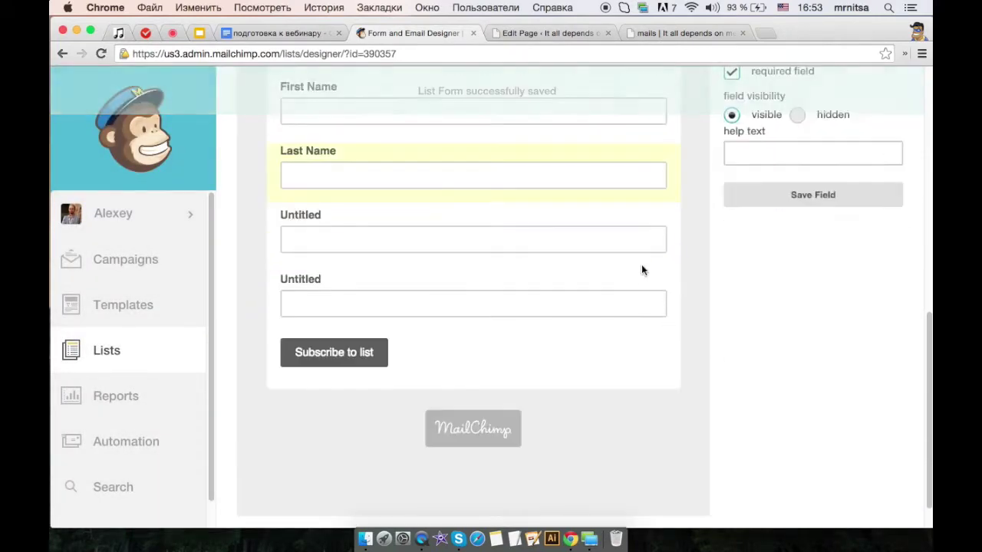
# Delete both Untitled fields, confirming each deletion with DELETE
pyautogui.click(671, 227)
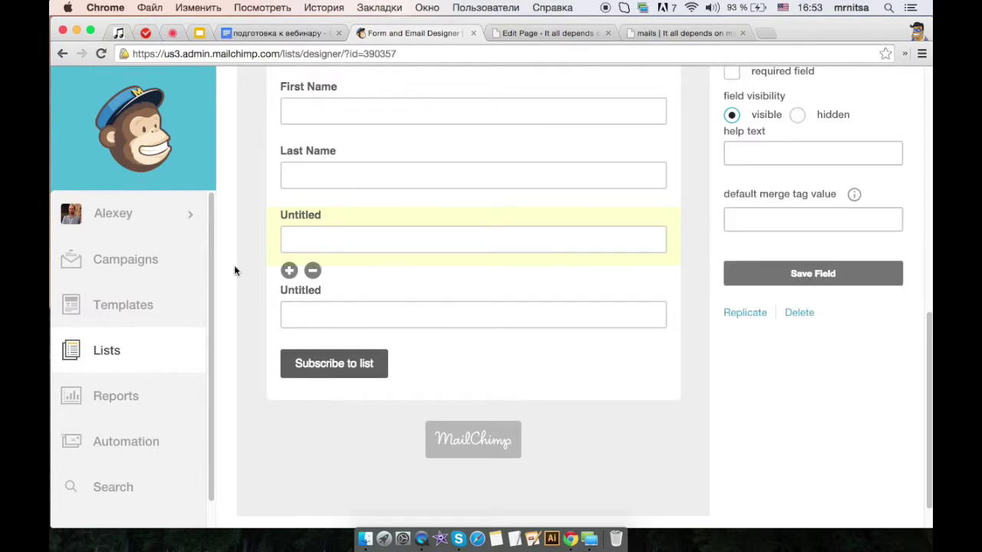
pyautogui.click(311, 271)
pyautogui.click(392, 311)
pyautogui.write('DELETE')
pyautogui.click(353, 361)
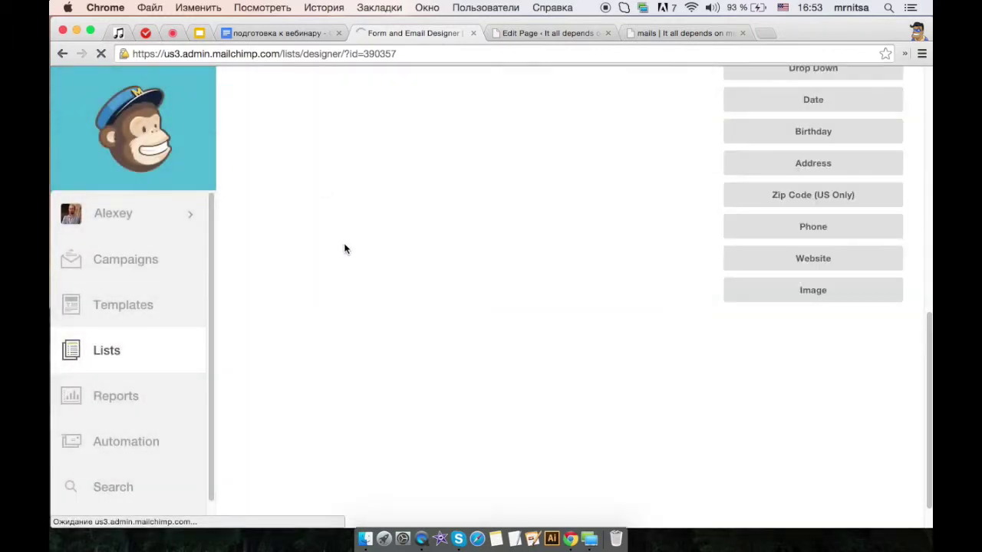
pyautogui.click(349, 272)
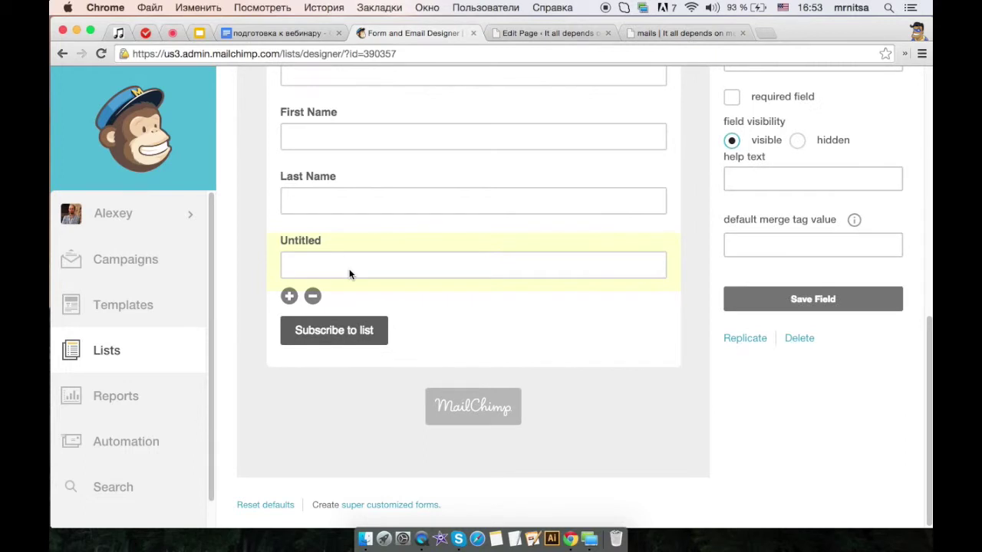
pyautogui.click(311, 295)
pyautogui.click(343, 305)
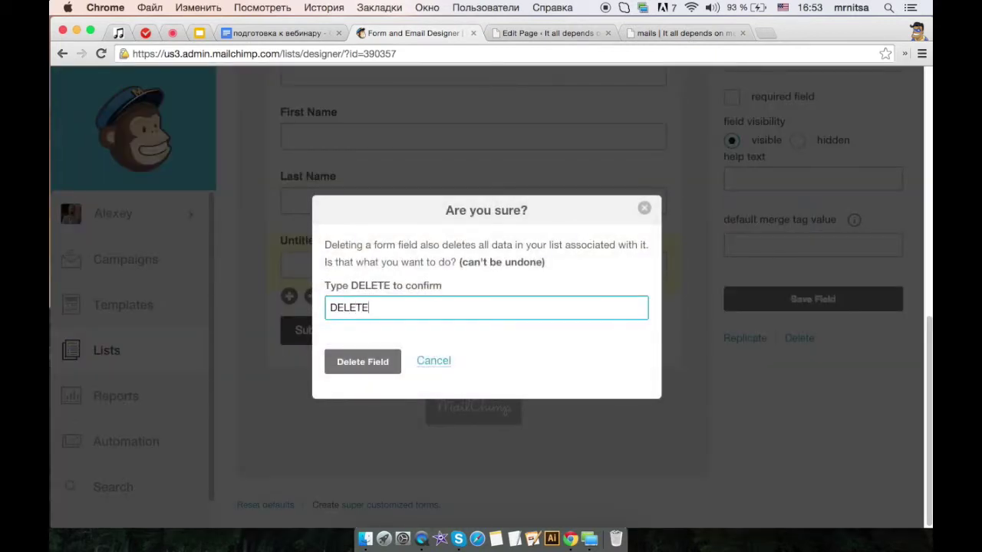
pyautogui.click(368, 362)
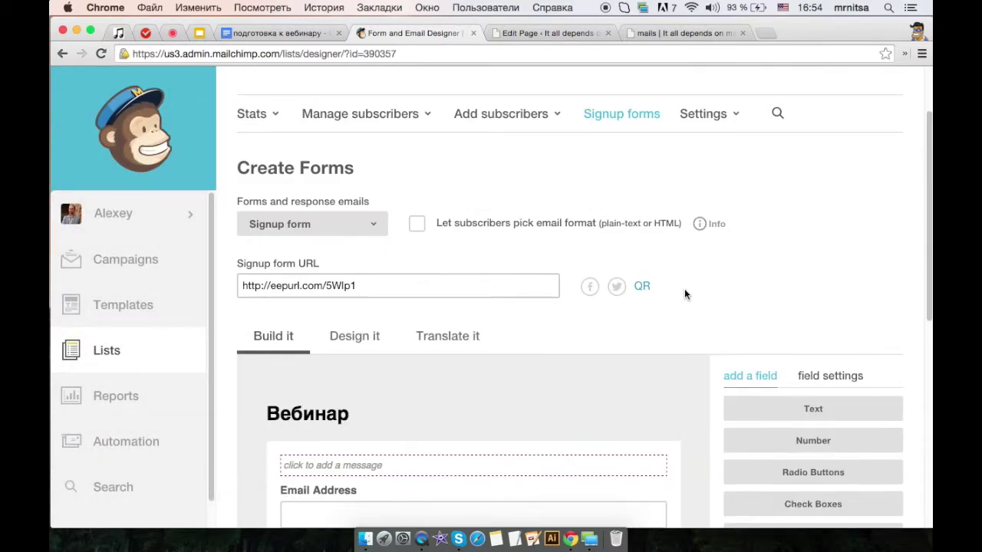
pyautogui.scroll(-1, 678, 293)
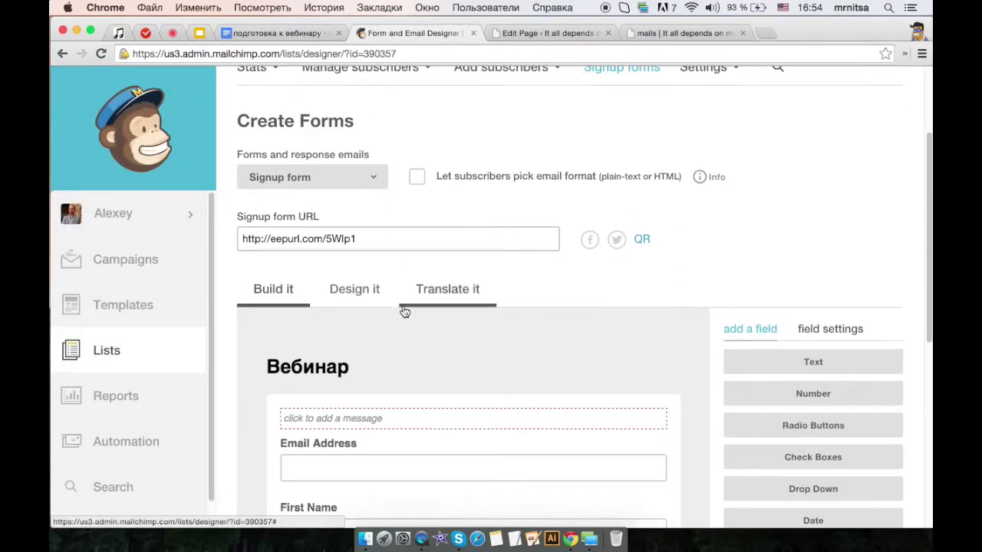
# Choose Russian as the default language under Translate it and save the translation settings
pyautogui.click(471, 297)
pyautogui.scroll(-5, 575, 264)
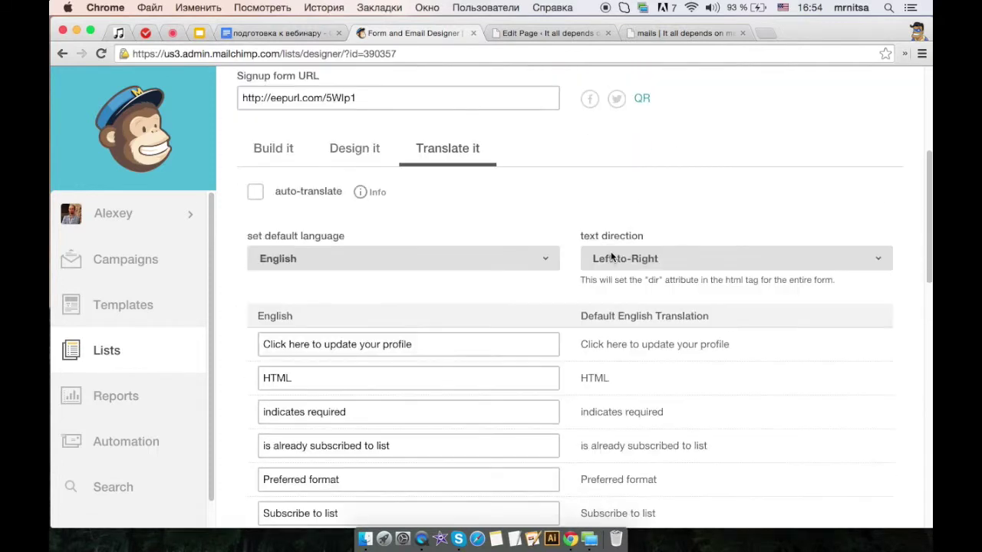
pyautogui.click(551, 258)
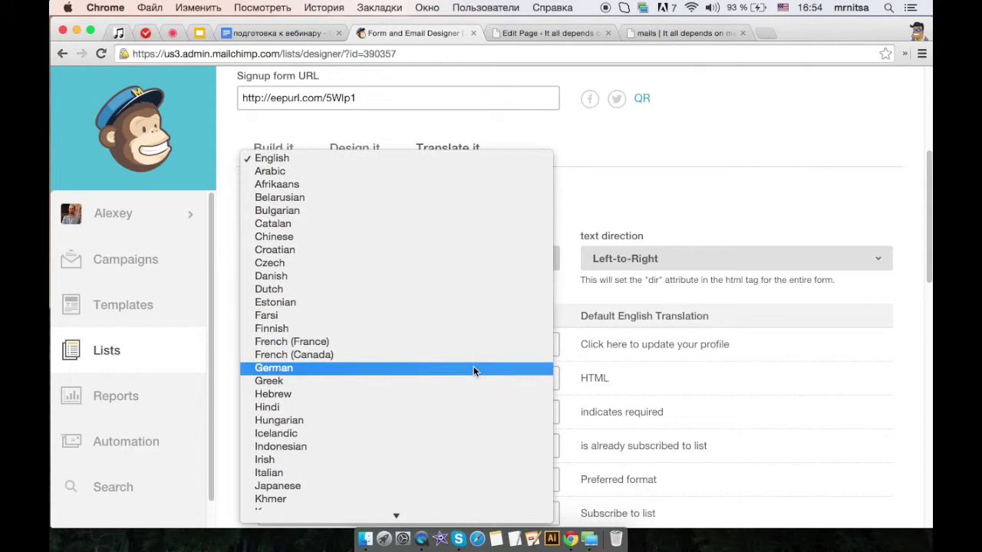
pyautogui.scroll(-10, 460, 371)
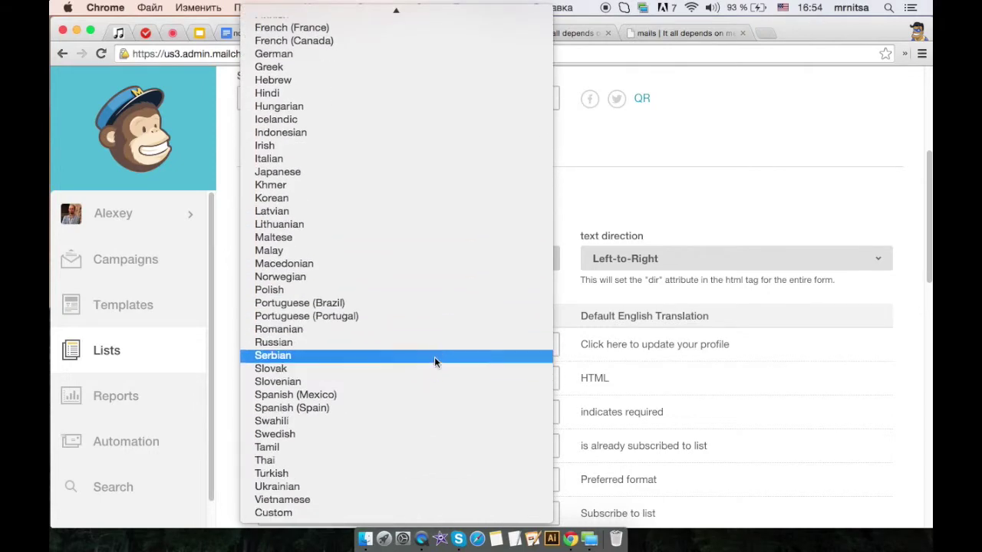
pyautogui.click(442, 342)
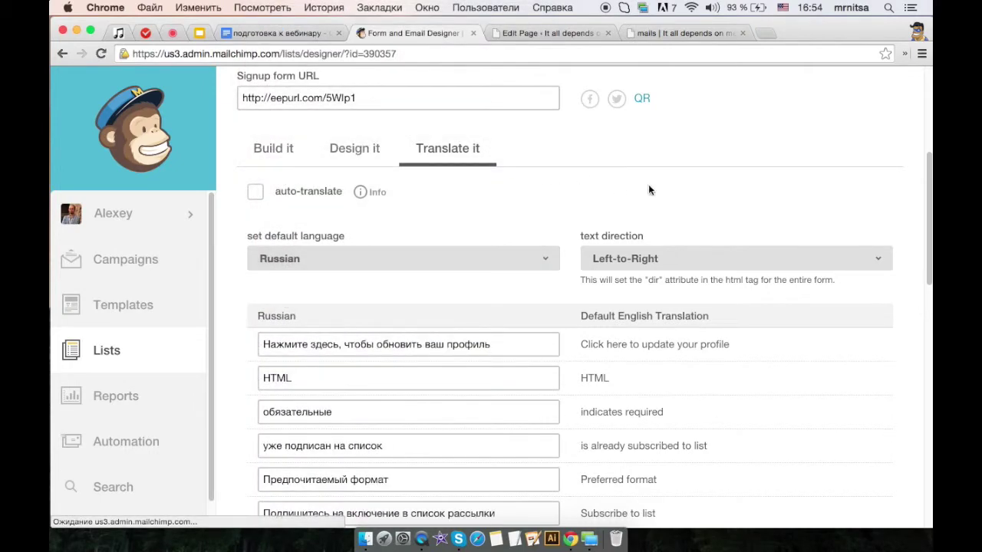
pyautogui.scroll(-3, 648, 184)
pyautogui.scroll(-2, 593, 254)
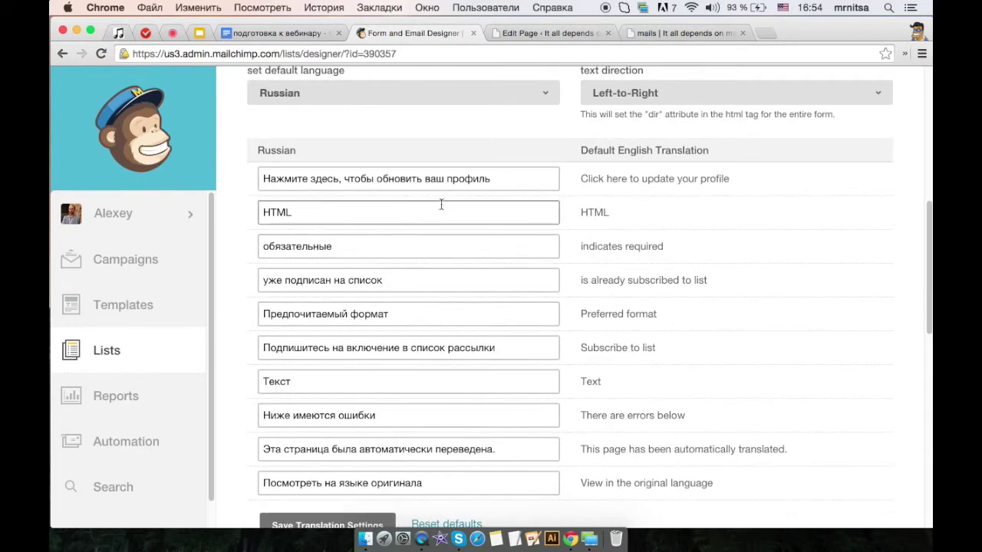
pyautogui.scroll(-4, 488, 313)
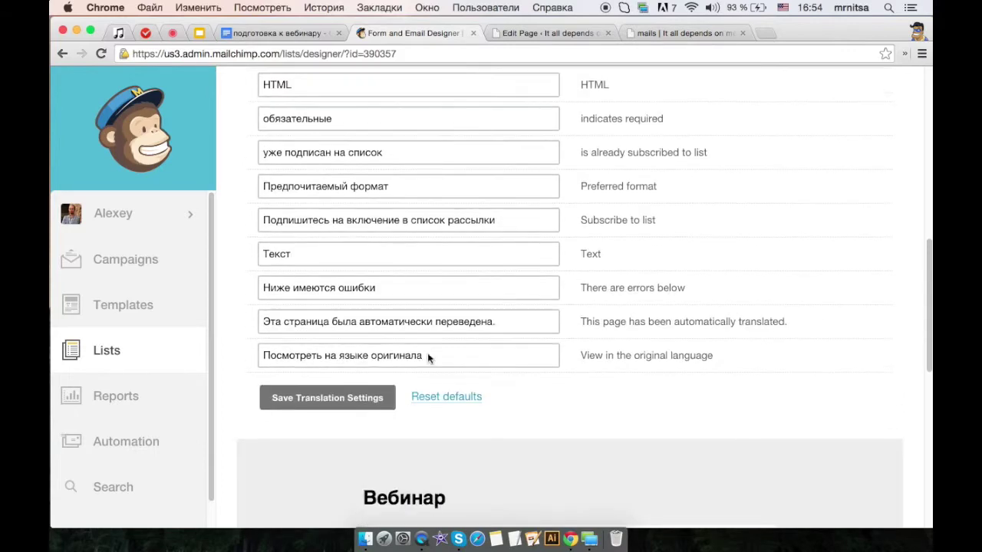
pyautogui.click(328, 398)
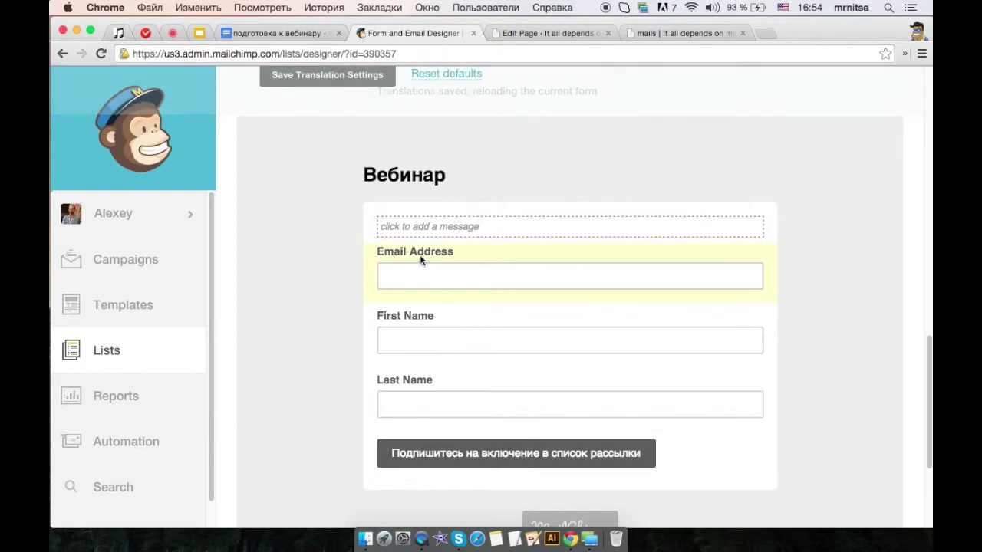
pyautogui.scroll(-5, 597, 265)
pyautogui.scroll(10, 602, 268)
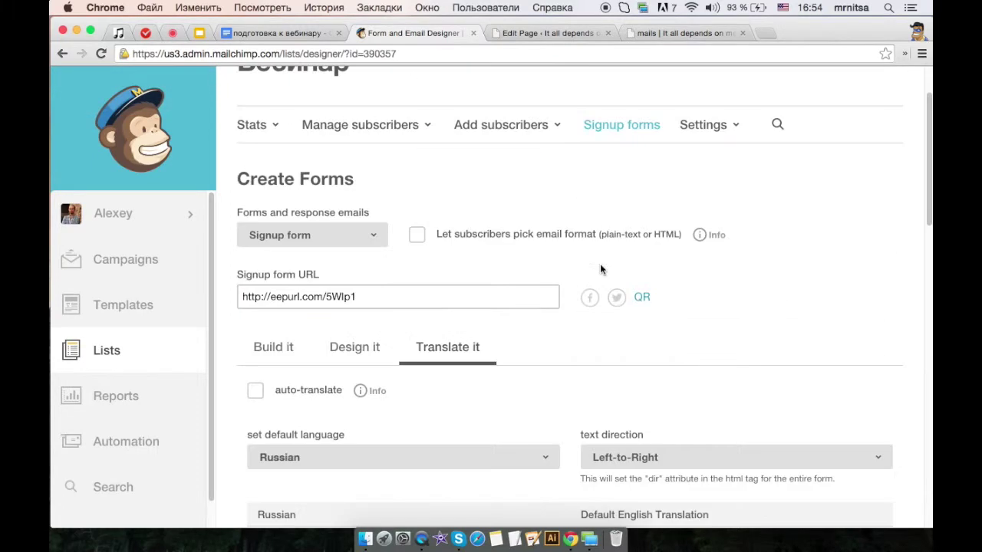
pyautogui.scroll(-10, 491, 253)
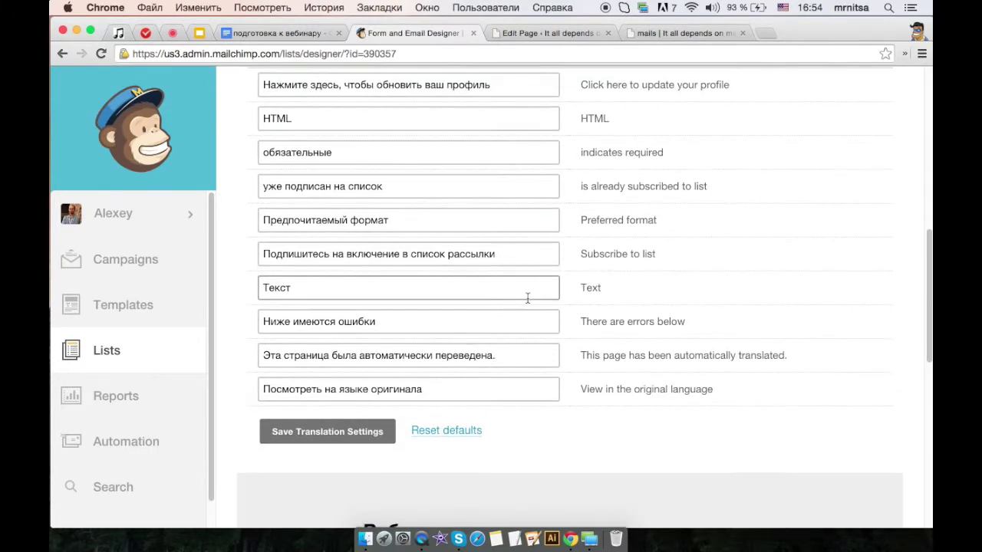
pyautogui.scroll(5, 506, 356)
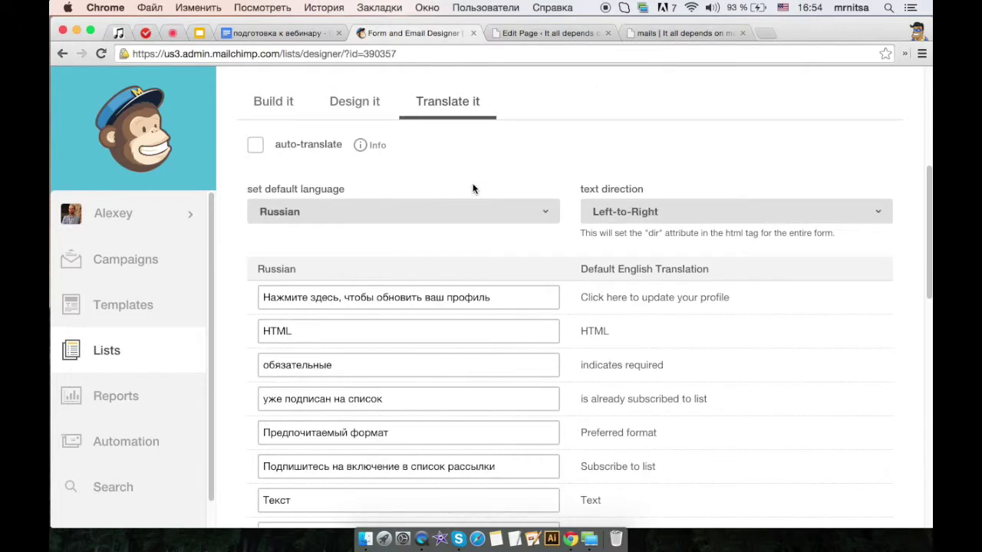
# Enter 'Форма подписки' as the form's intro message and save it
pyautogui.click(268, 131)
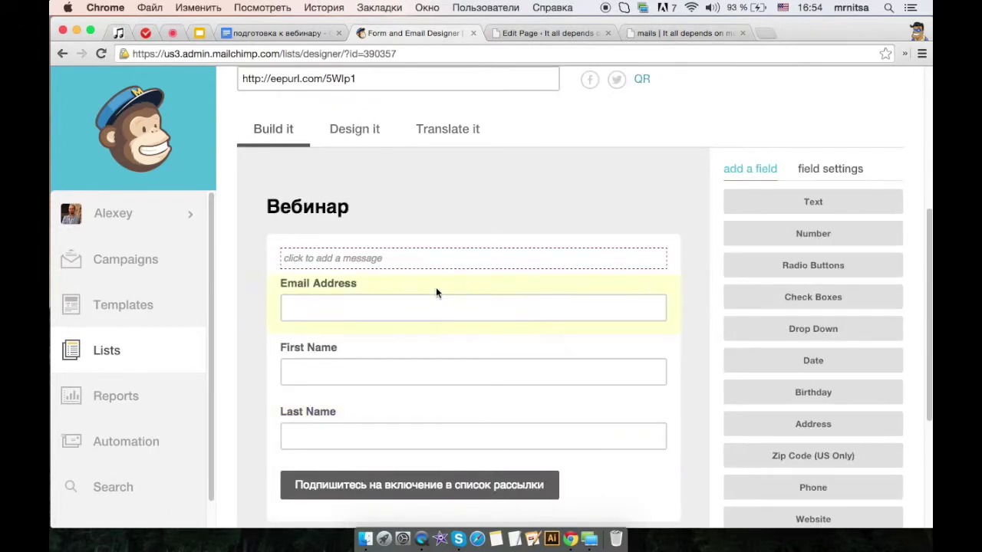
pyautogui.click(436, 260)
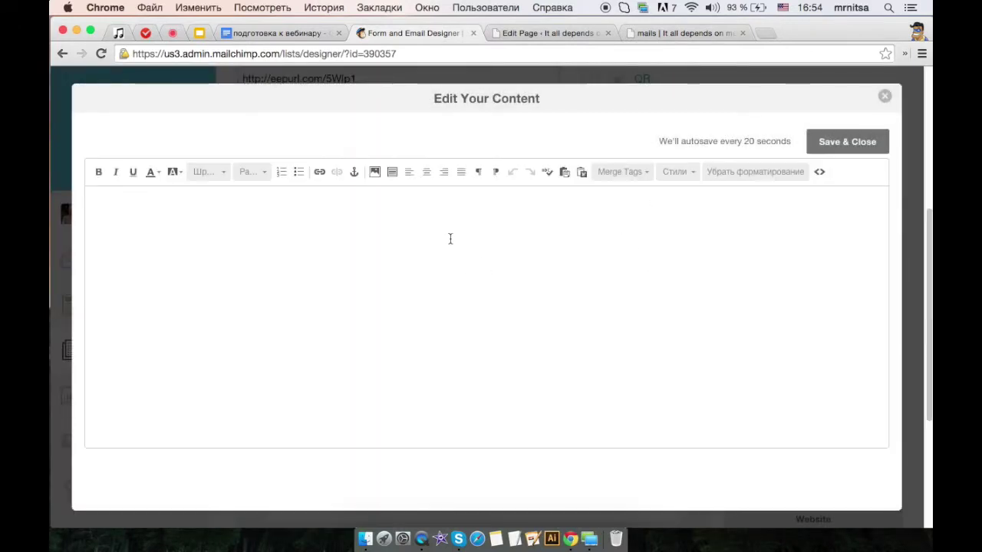
pyautogui.write('Gh')
pyautogui.press('BackSpace')
pyautogui.press('BackSpace')
pyautogui.hotkey('ctrl', 'space')
pyautogui.write('Форма подписки')
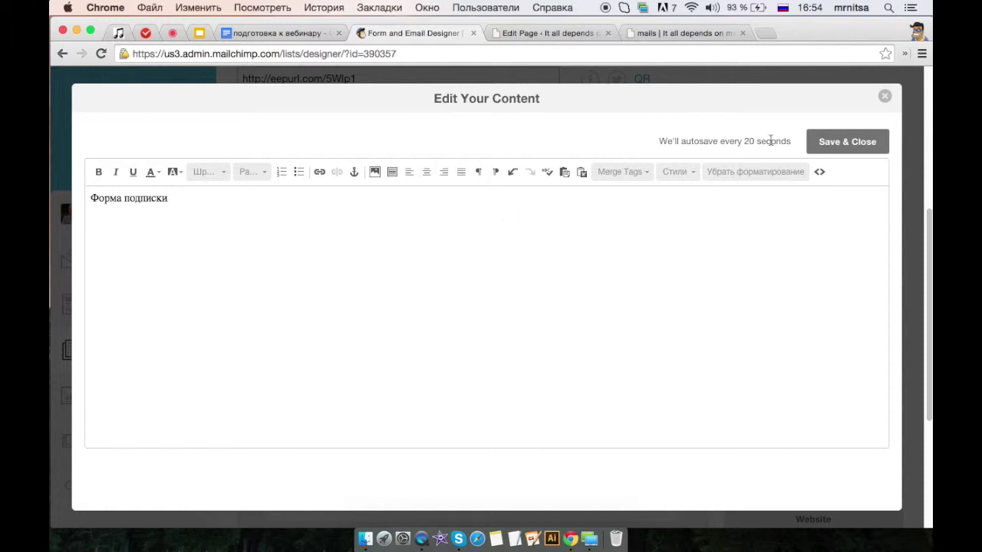
pyautogui.click(847, 142)
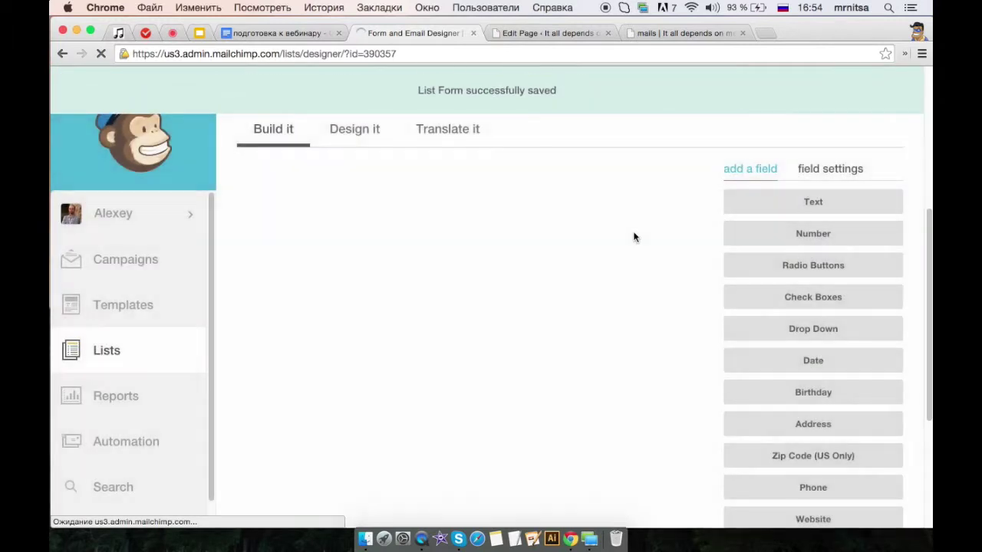
pyautogui.scroll(-1, 634, 234)
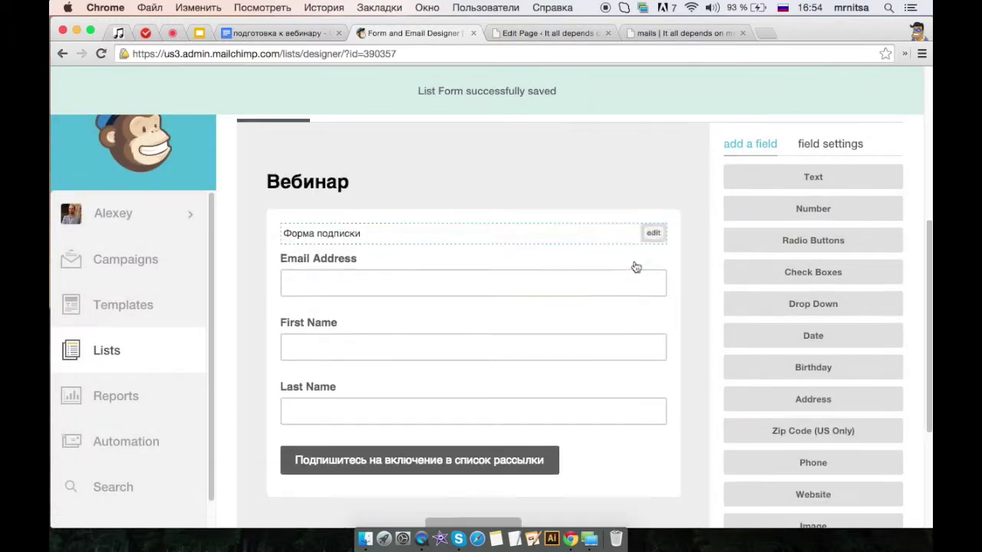
# Change the Email Address field label to 'Ваш мейл' and save the field
pyautogui.click(347, 260)
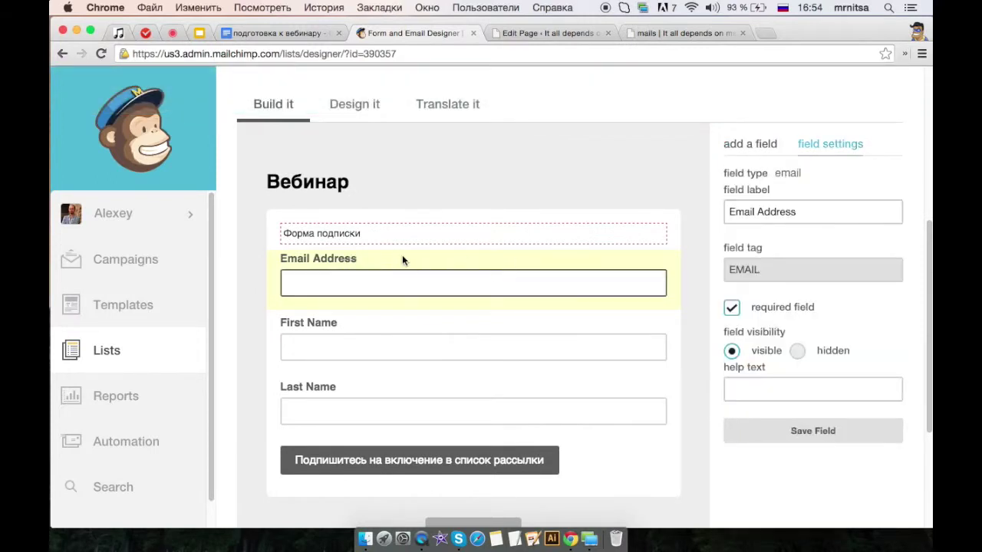
pyautogui.click(799, 208)
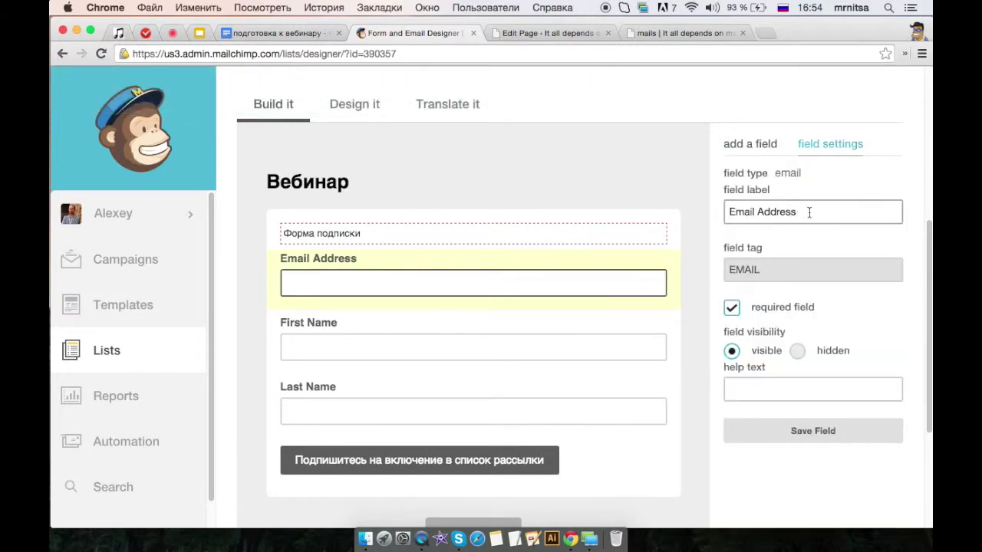
pyautogui.moveTo(809, 213); pyautogui.dragTo(717, 213)
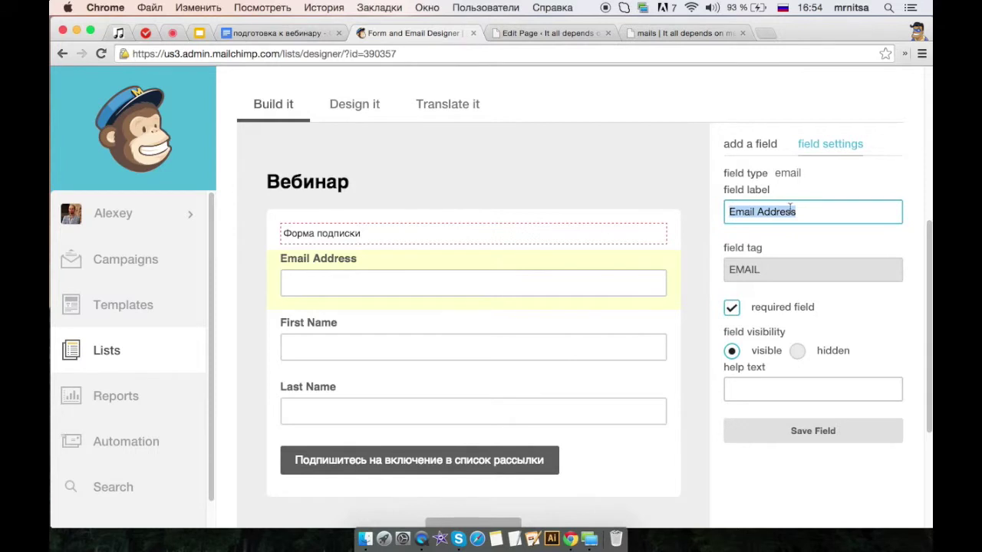
pyautogui.write('Ваш мейл')
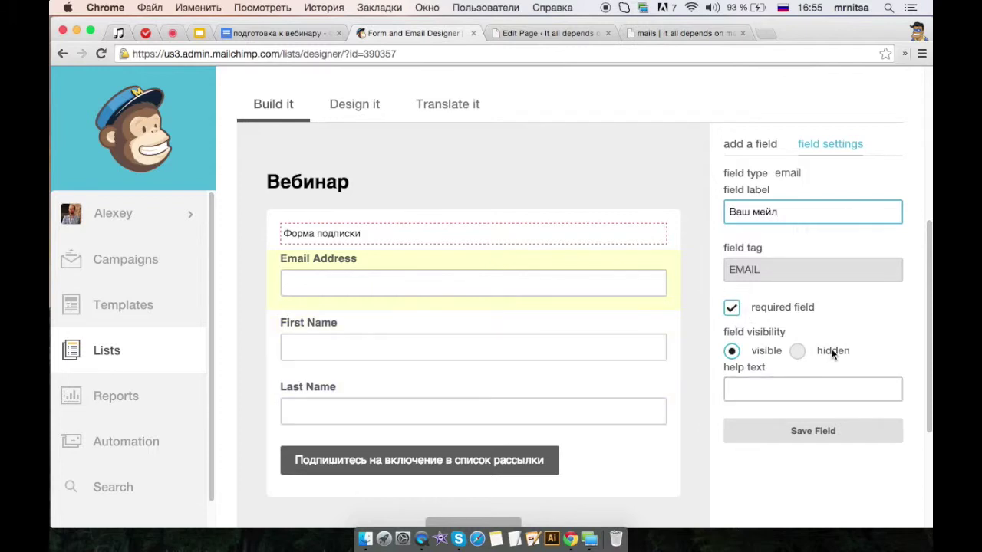
pyautogui.click(827, 434)
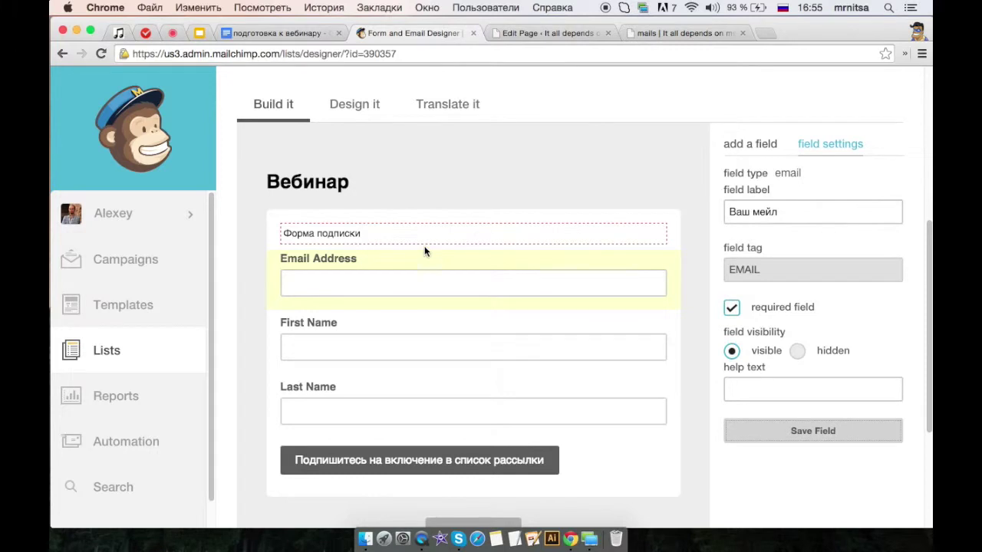
pyautogui.scroll(-1, 422, 254)
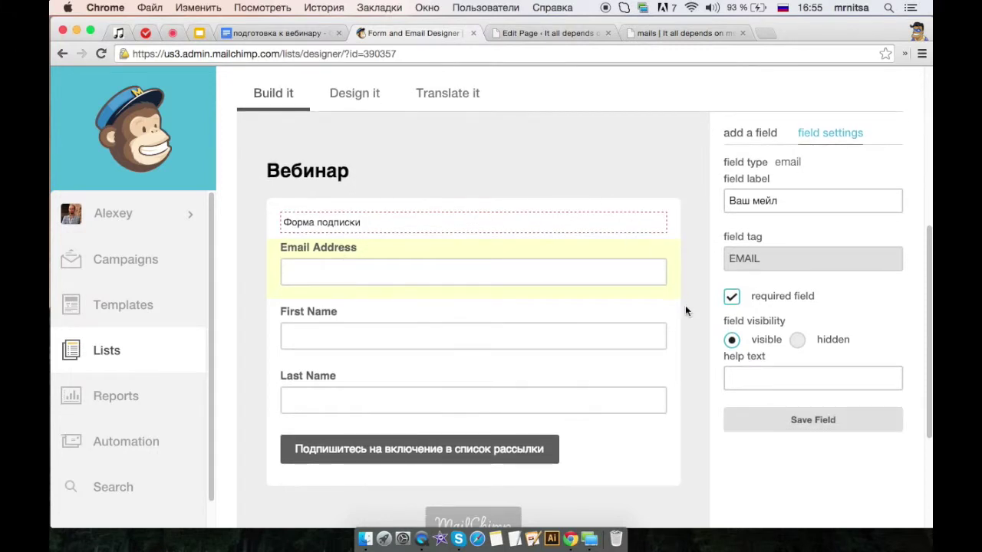
pyautogui.scroll(-1, 797, 307)
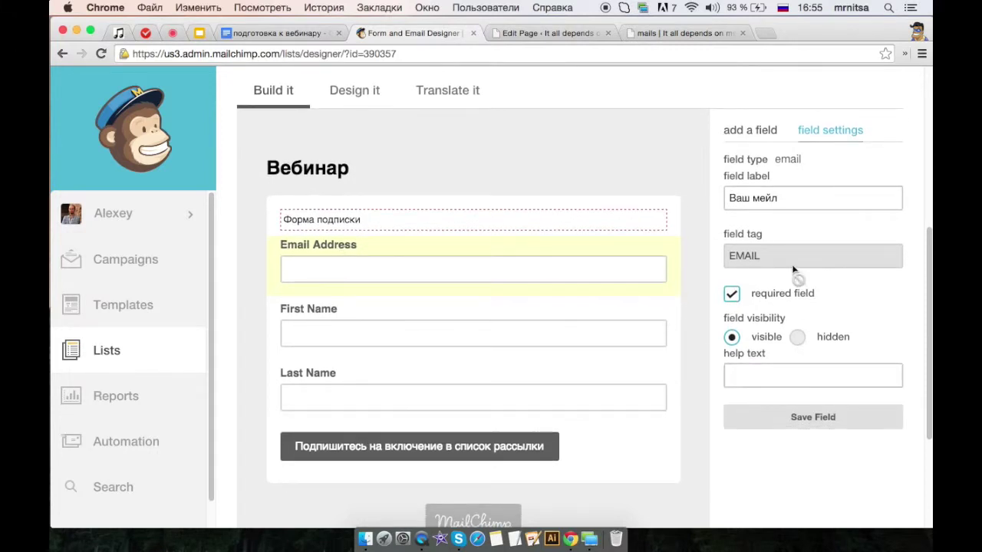
pyautogui.click(818, 420)
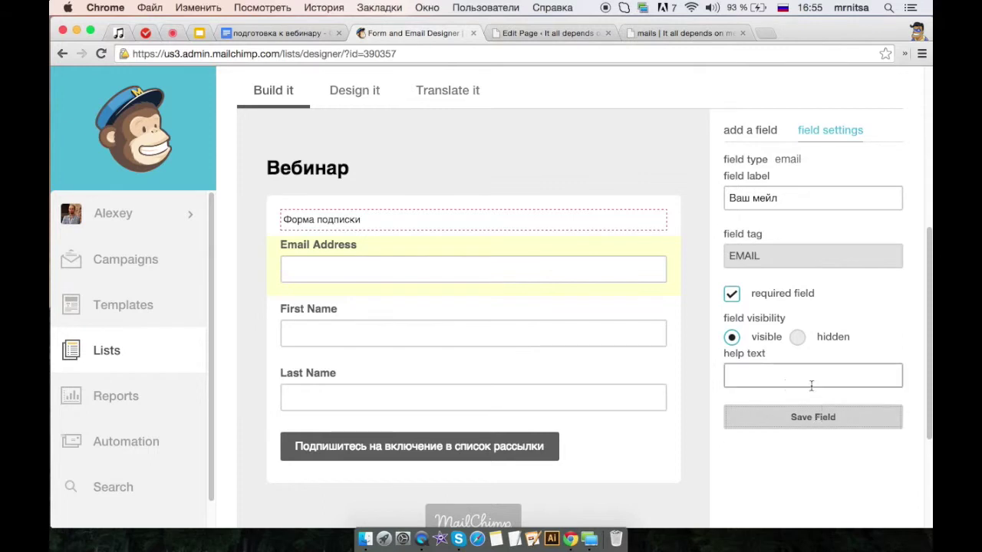
# Review the First Name field's label settings and save the field
pyautogui.click(323, 309)
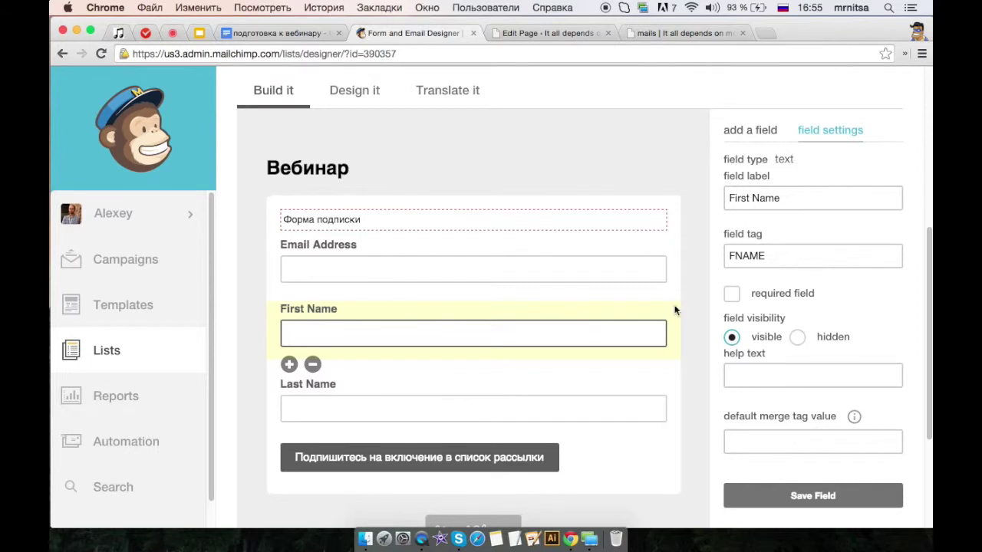
pyautogui.click(790, 201)
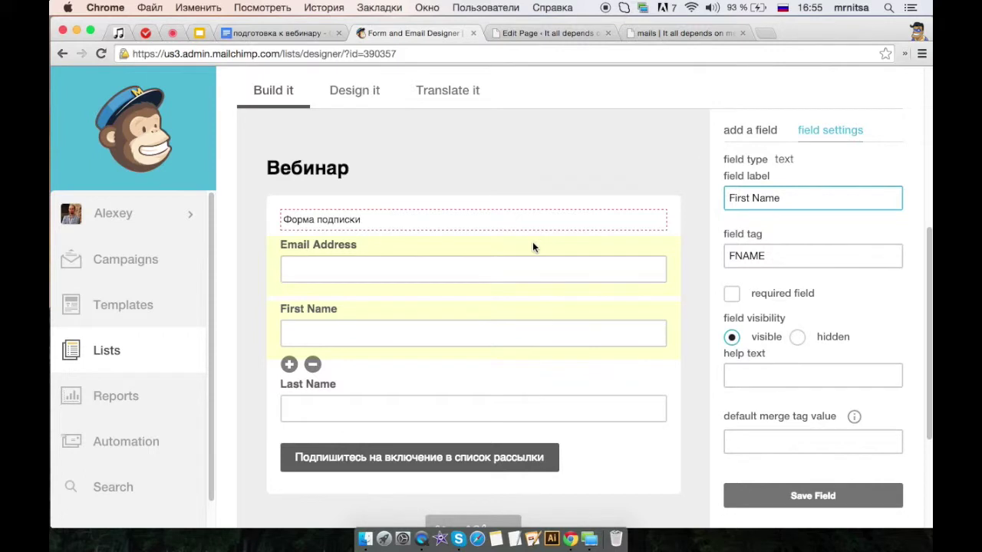
pyautogui.scroll(-2, 767, 231)
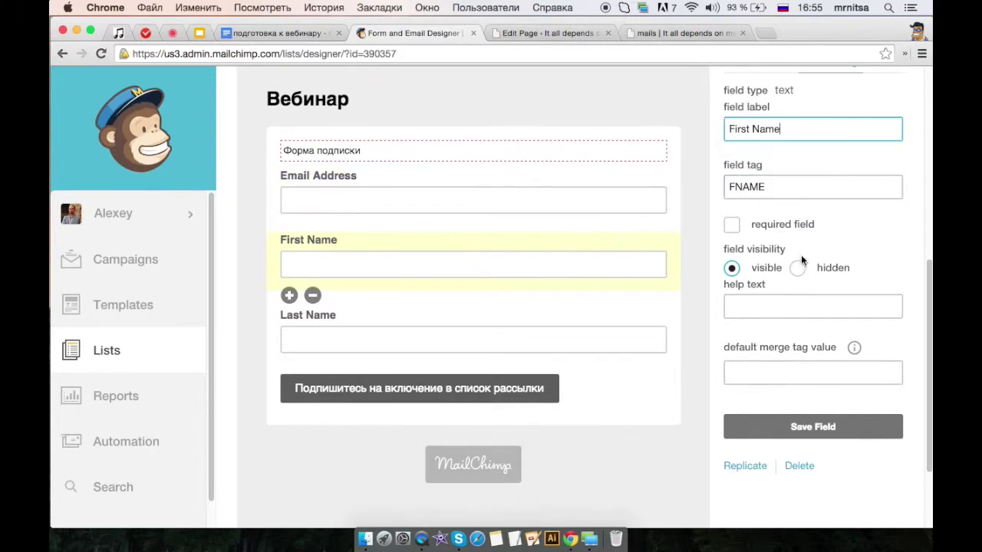
pyautogui.click(835, 403)
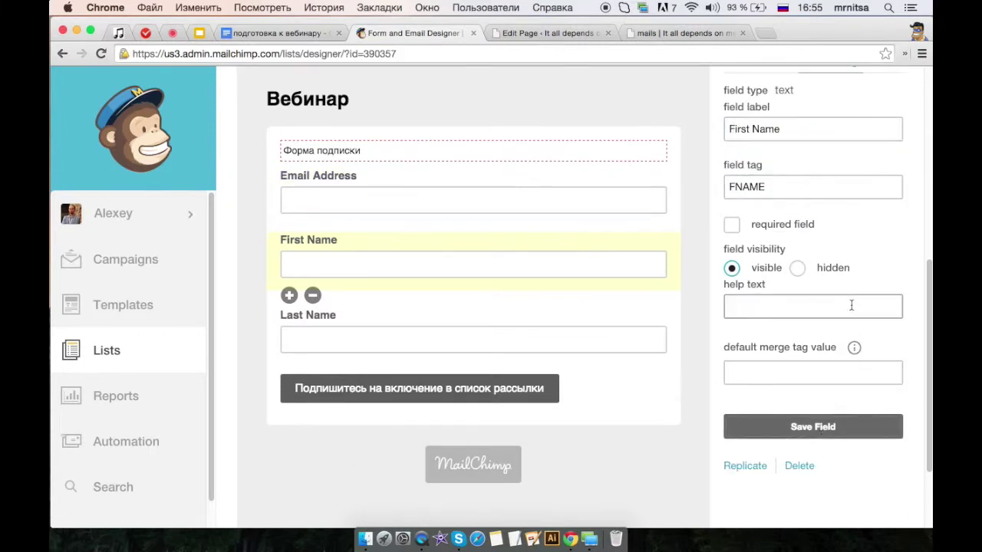
pyautogui.scroll(-3, 660, 307)
pyautogui.scroll(5, 685, 246)
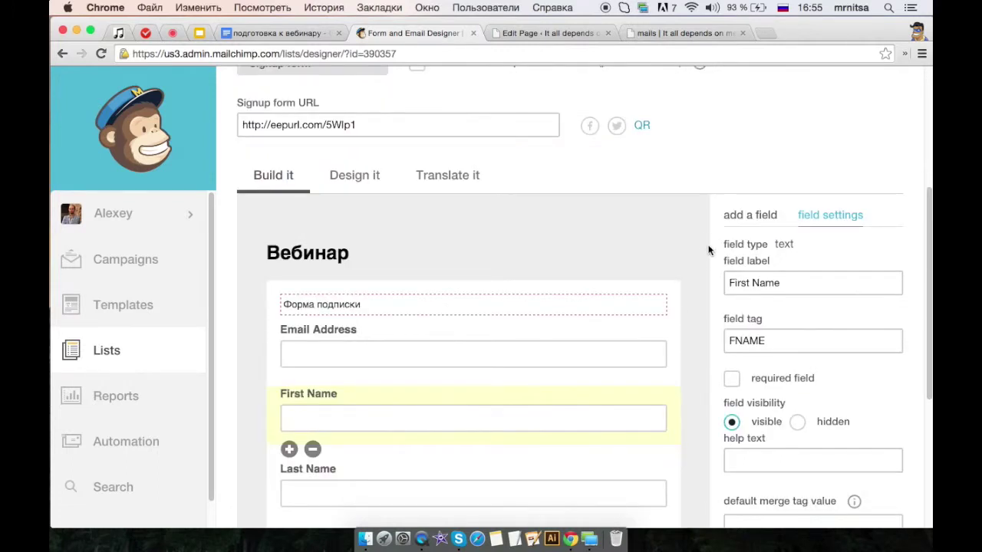
pyautogui.scroll(-2, 694, 247)
pyautogui.scroll(5, 686, 220)
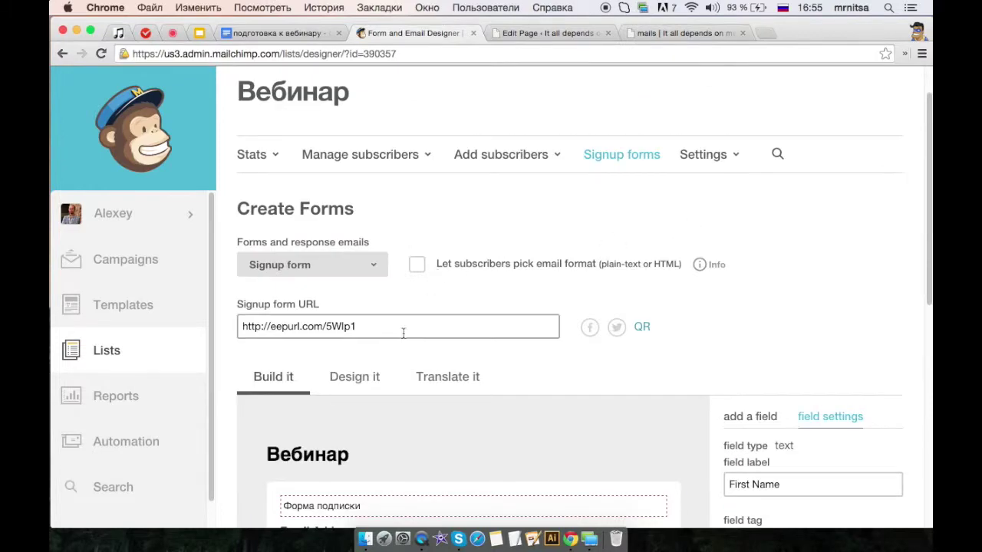
# View and close the signup form's QR code, then go to the Signup forms overview
pyautogui.click(645, 328)
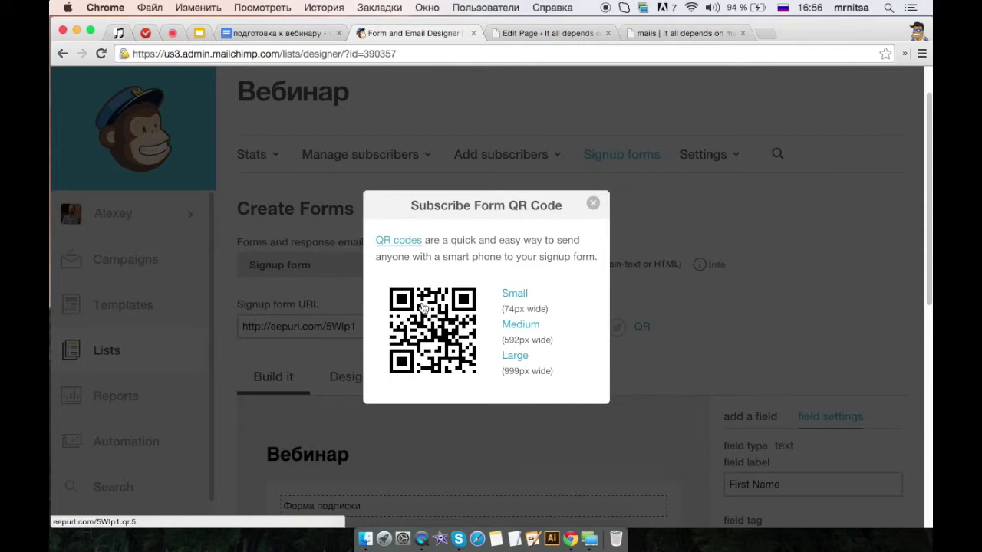
pyautogui.click(593, 204)
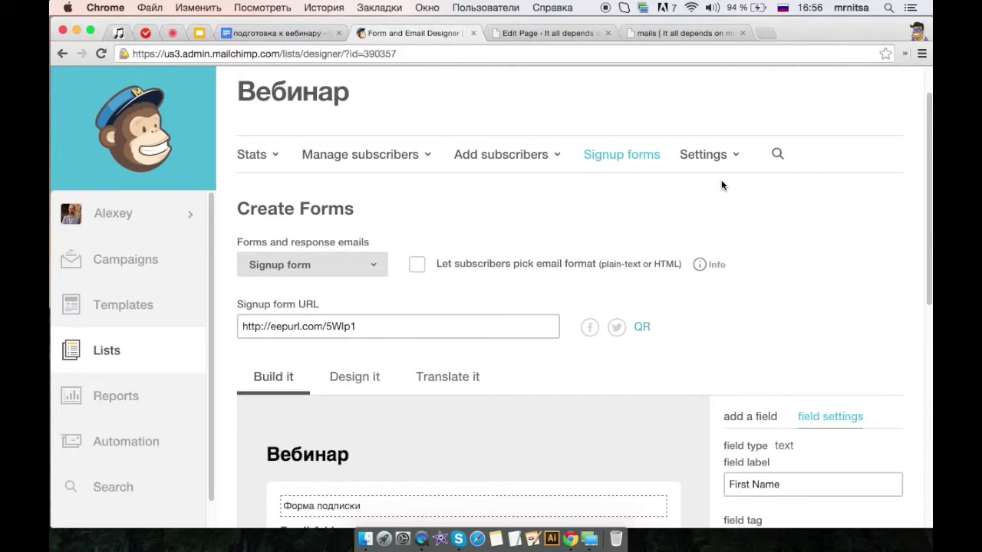
pyautogui.click(625, 157)
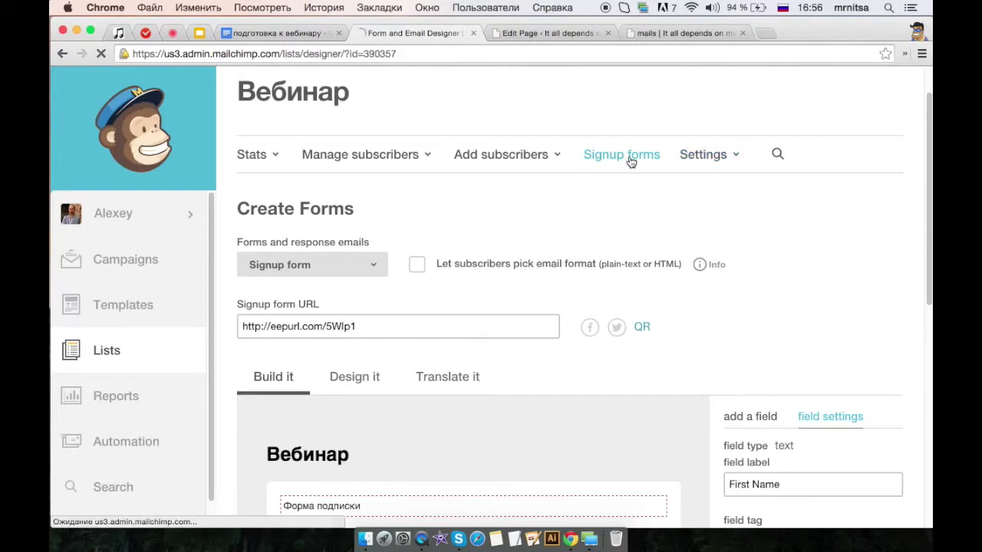
# Open the Embedded forms code page and select the entire copy/paste signup code
pyautogui.scroll(-3, 636, 215)
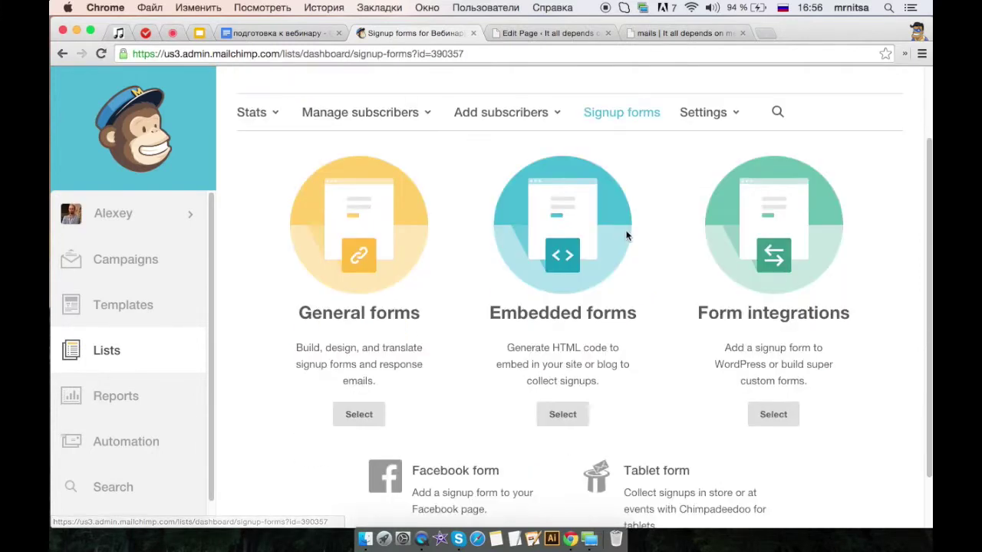
pyautogui.click(578, 228)
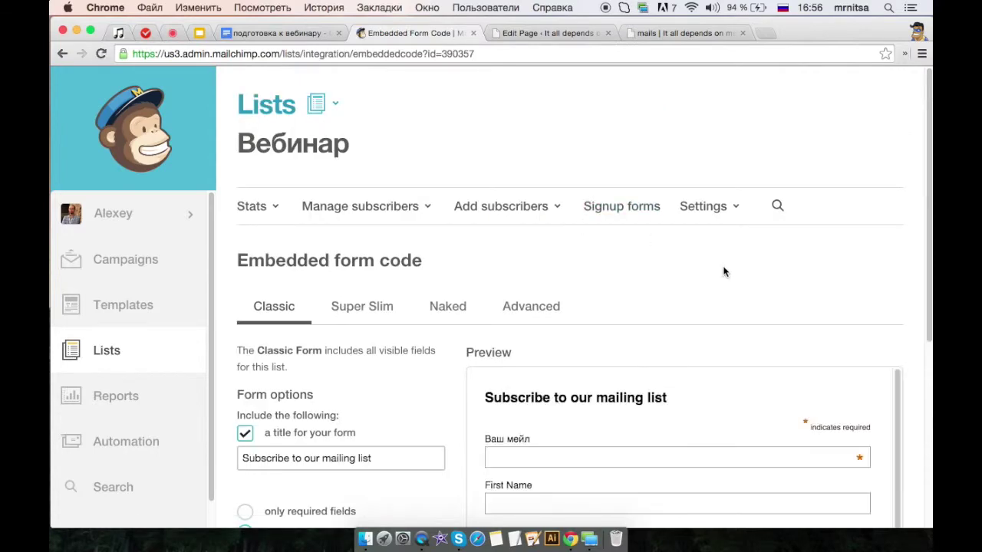
pyautogui.scroll(-5, 881, 263)
pyautogui.scroll(-3, 894, 242)
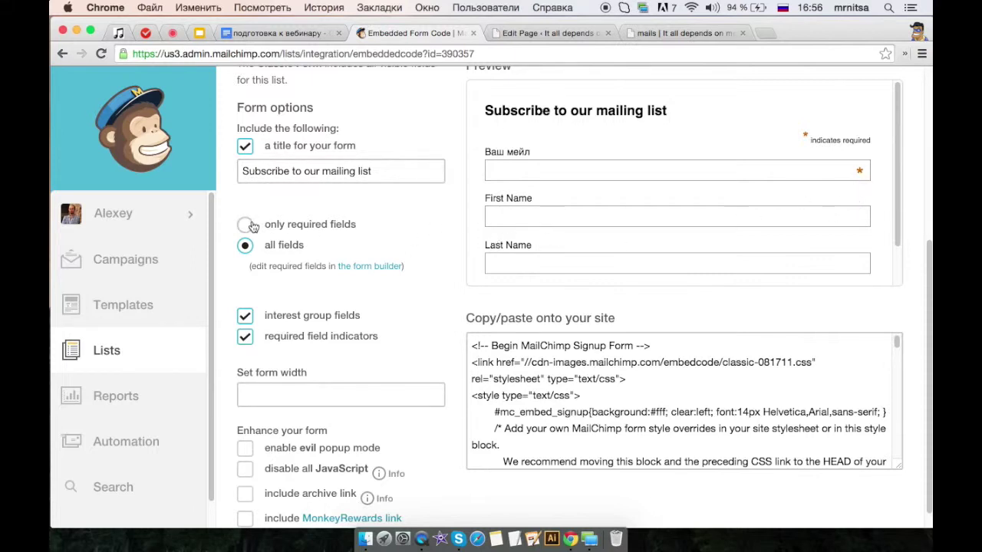
pyautogui.scroll(-2, 916, 338)
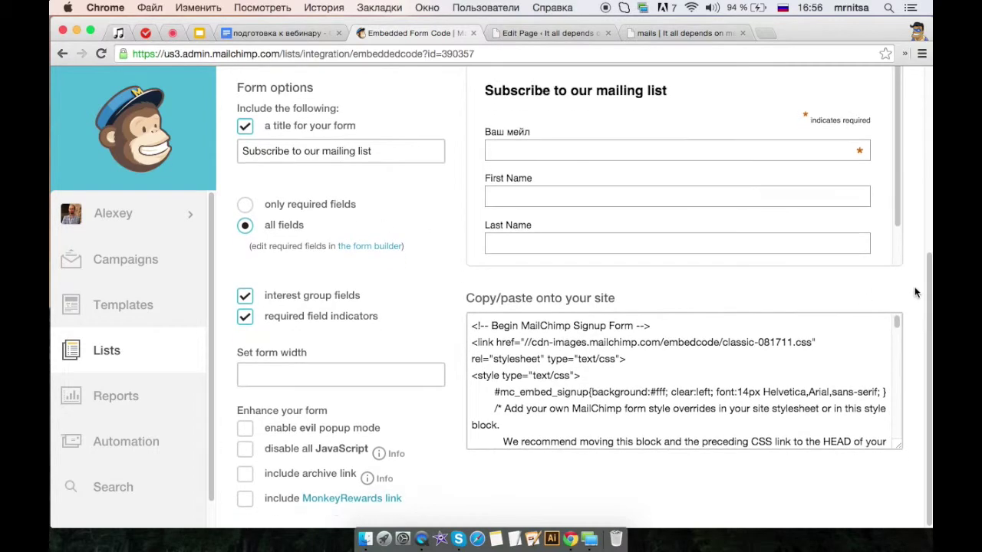
pyautogui.click(475, 321)
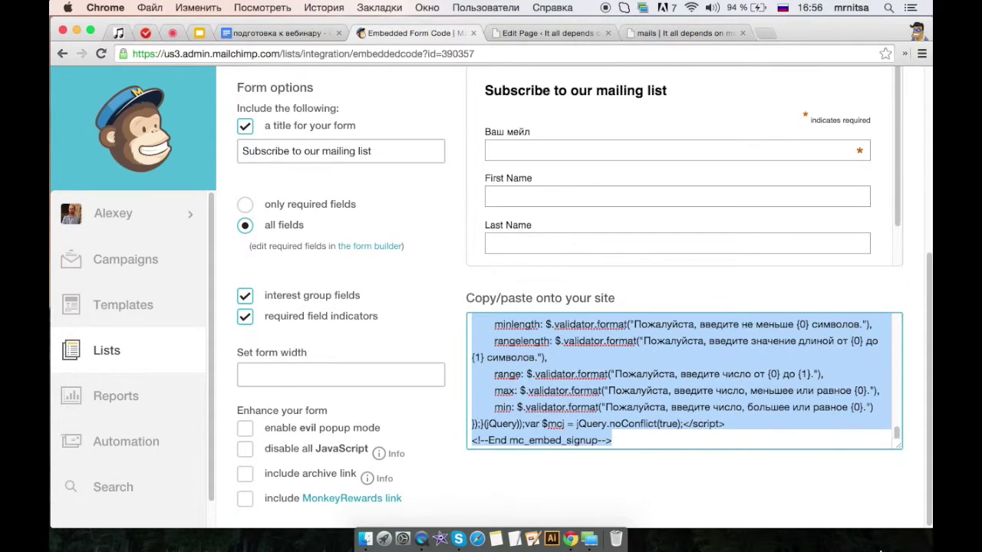
# Paste the MailChimp embed code into the WordPress mails page and save it
pyautogui.click(571, 33)
pyautogui.press('super+v')
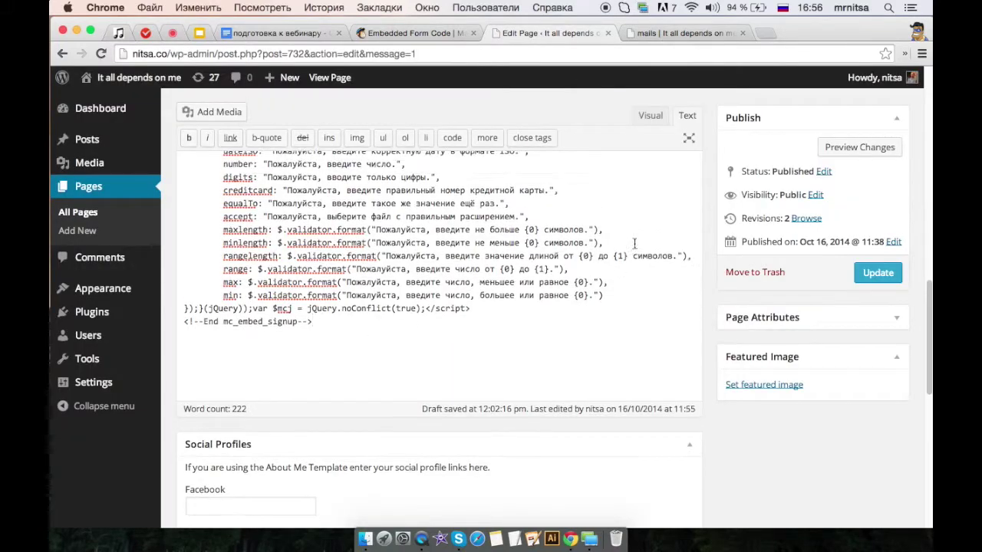
pyautogui.scroll(5, 677, 239)
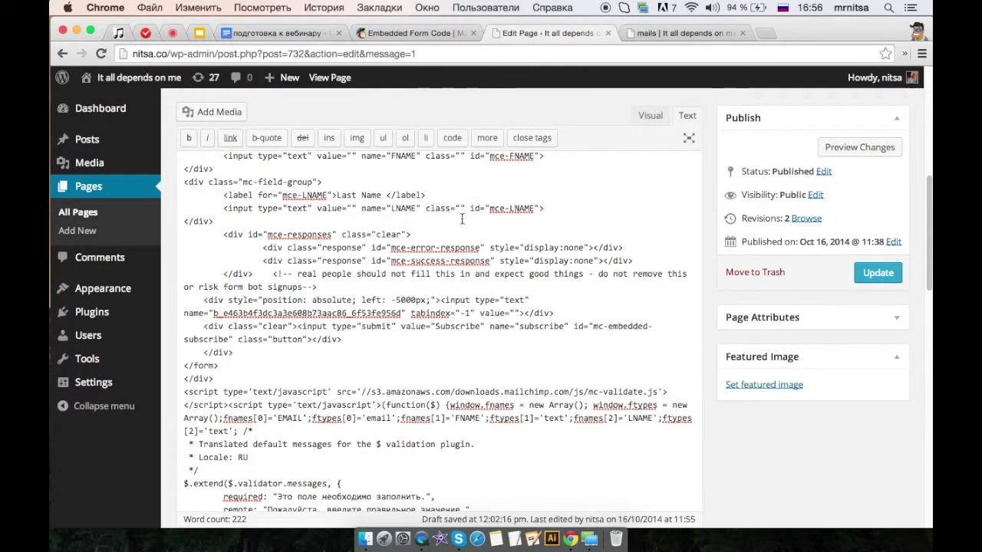
pyautogui.scroll(5, 464, 215)
pyautogui.click(878, 273)
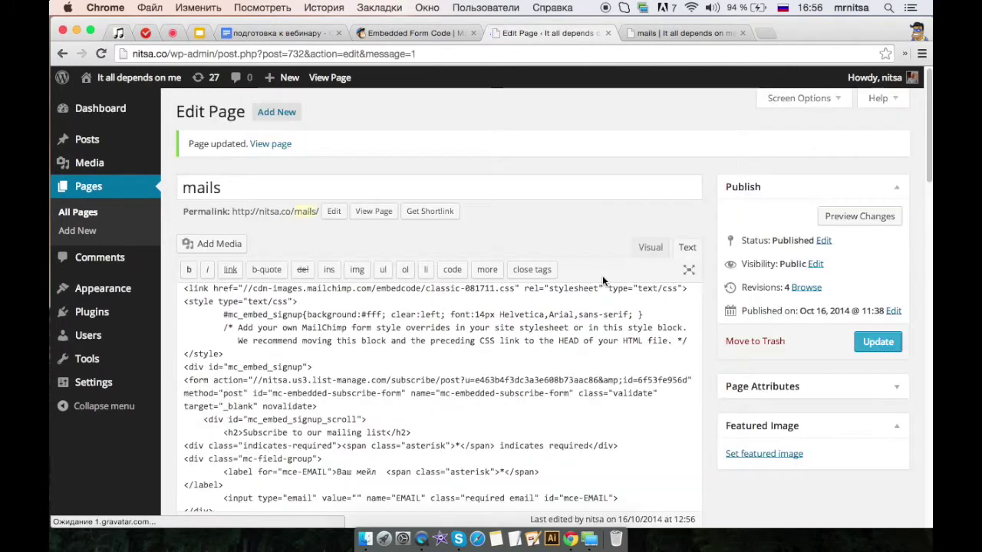
# View the published mails page's signup form, then return to the MailChimp embed code
pyautogui.keyDown('super'); pyautogui.click(270, 144); pyautogui.keyUp('super')
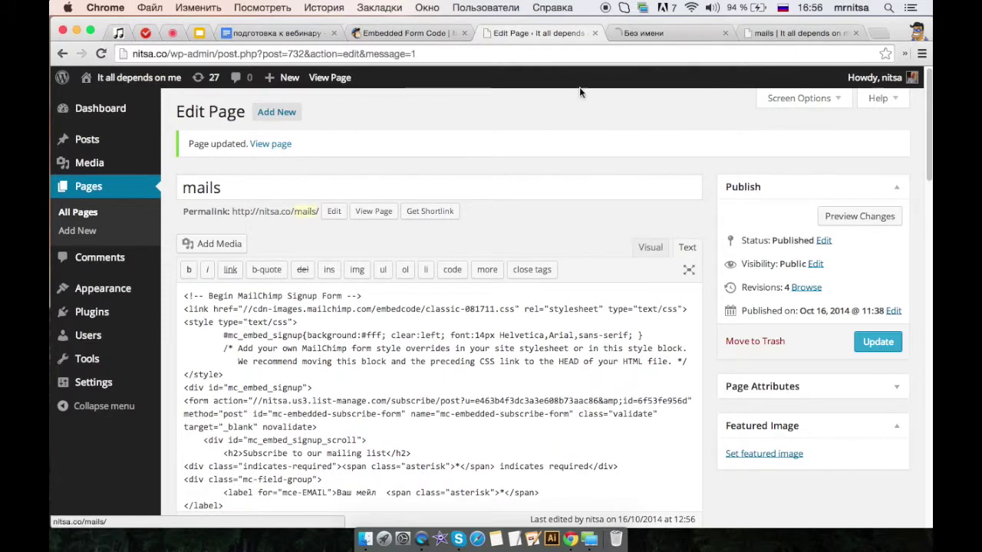
pyautogui.click(855, 33)
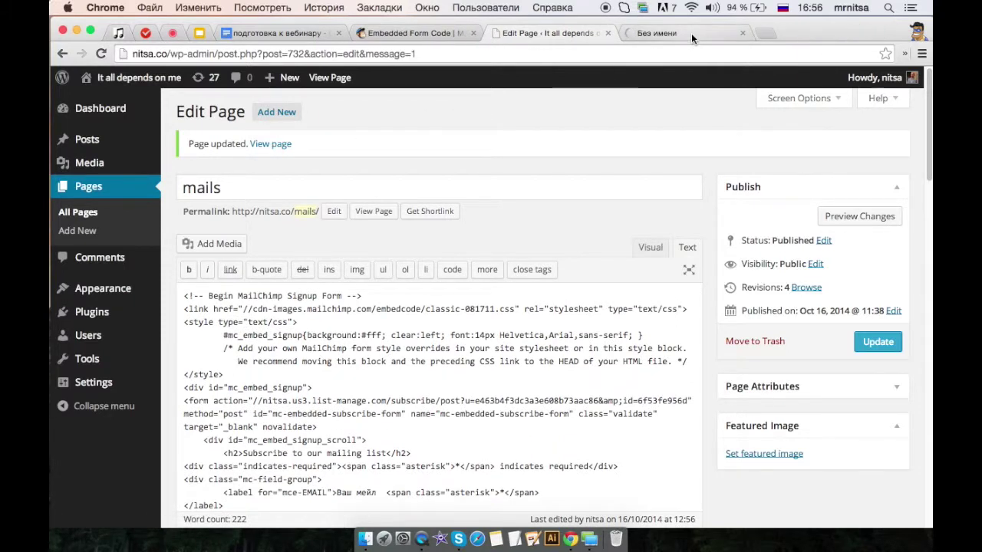
pyautogui.click(692, 34)
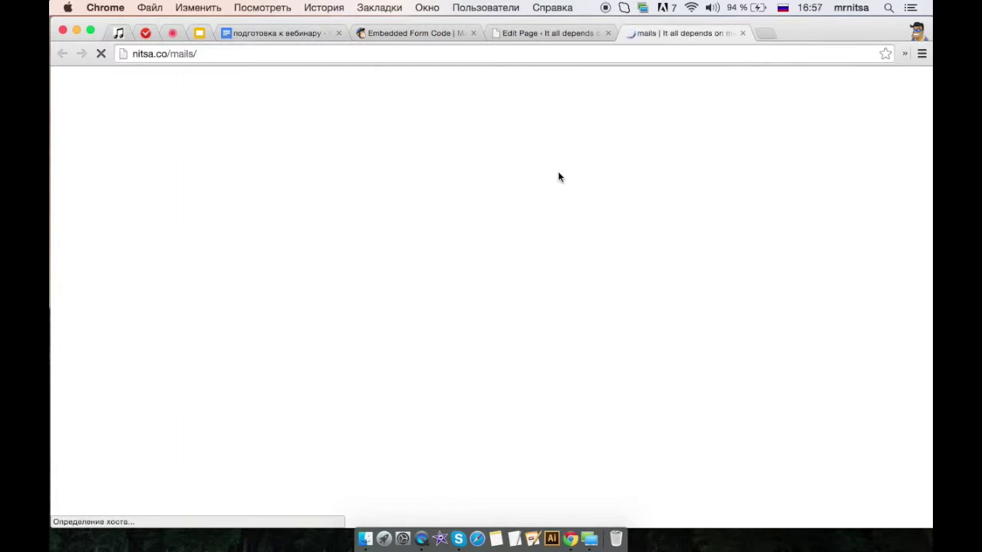
pyautogui.scroll(-5, 818, 228)
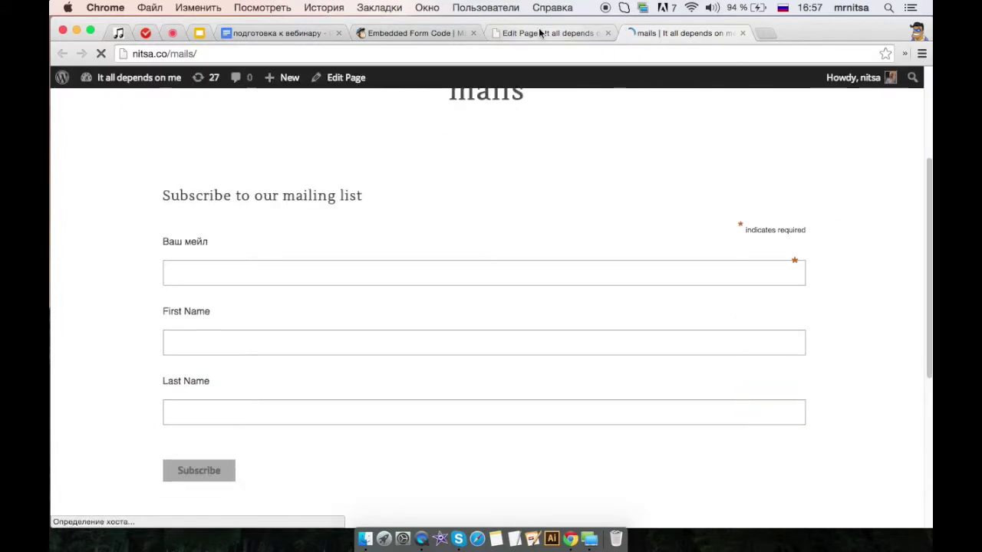
pyautogui.click(448, 34)
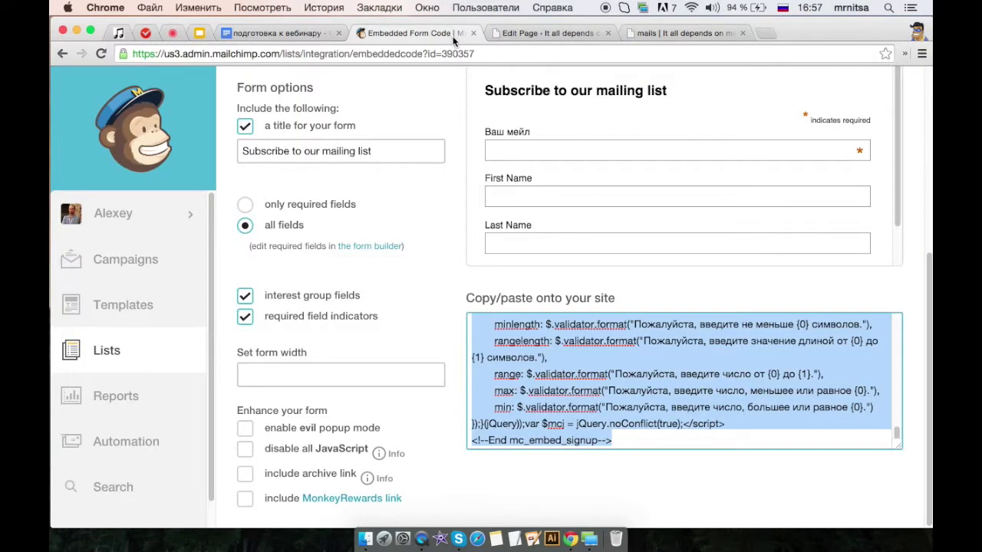
# Set the embedded form width to 398 pixels and copy the regenerated code
pyautogui.click(369, 373)
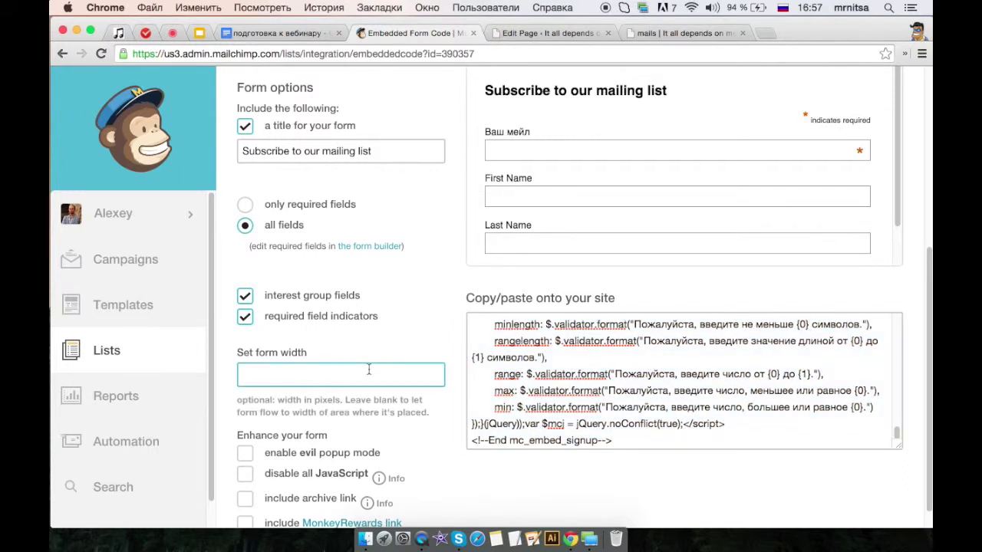
pyautogui.write('400')
pyautogui.press('Down')
pyautogui.press('Down')
pyautogui.scroll(-1, 421, 312)
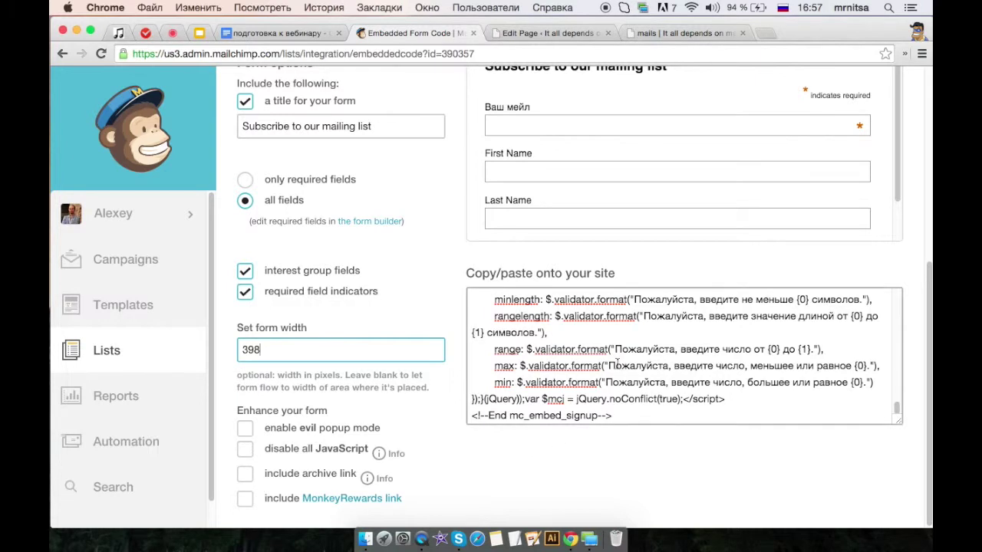
pyautogui.click(664, 363)
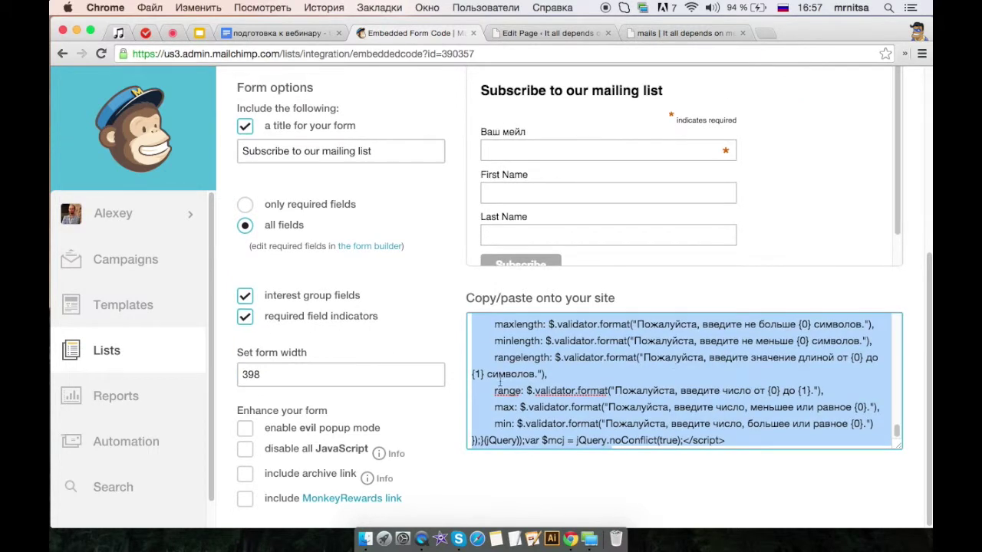
pyautogui.scroll(-1, 561, 407)
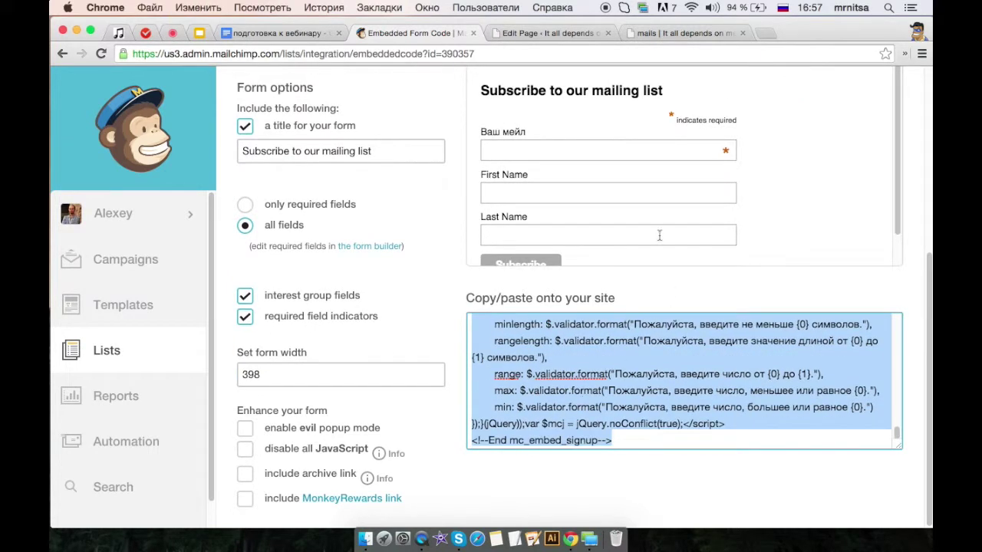
pyautogui.click(533, 34)
pyautogui.scroll(-15, 398, 454)
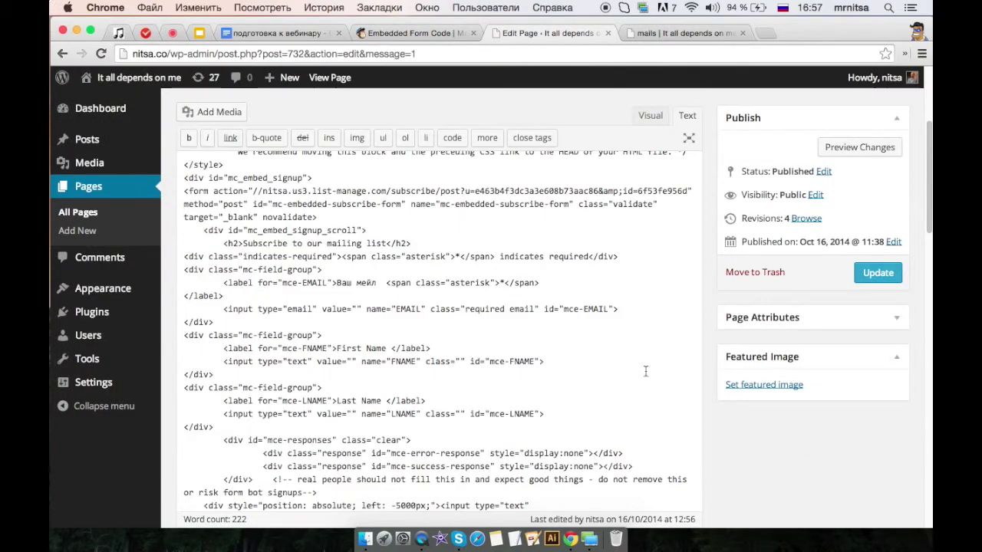
# Replace the mails page code with the new 398-pixel embed code and update the page
pyautogui.scroll(2, 570, 329)
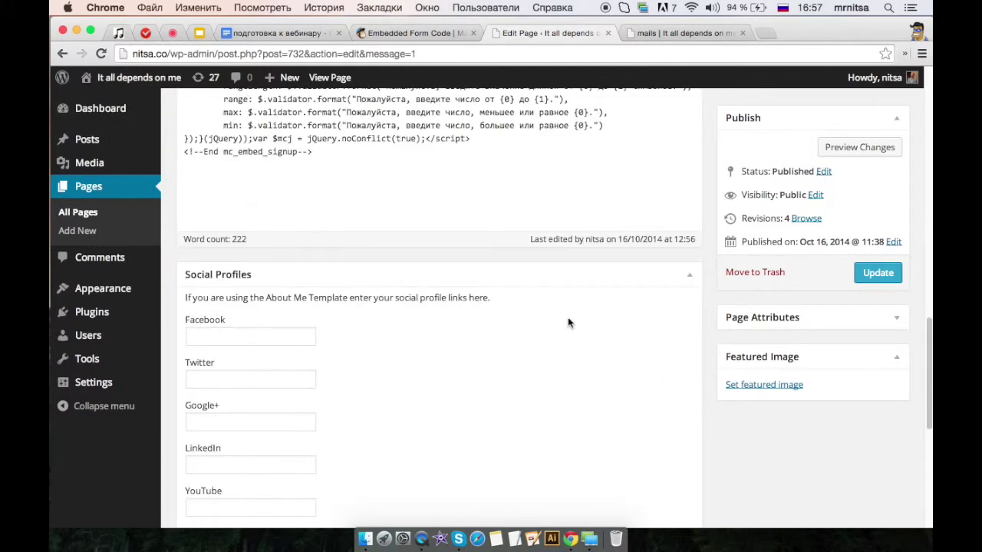
pyautogui.click(397, 169)
pyautogui.press('super+a')
pyautogui.scroll(15, 397, 231)
pyautogui.press('super+v')
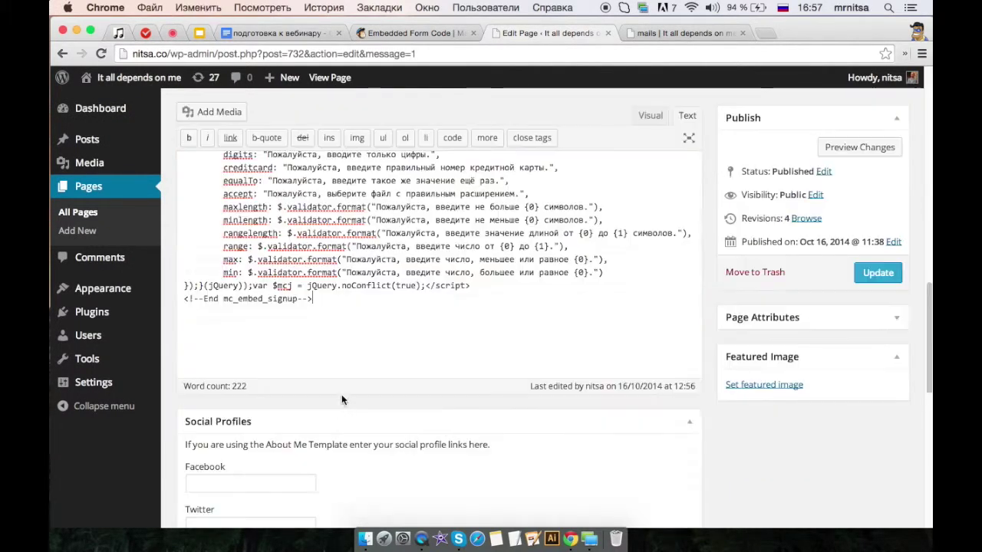
pyautogui.click(879, 273)
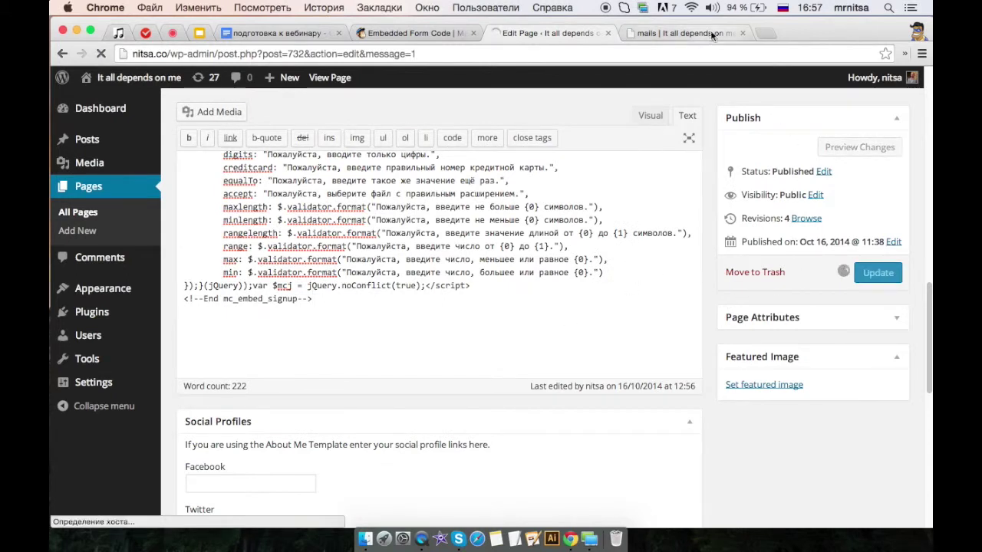
pyautogui.click(710, 33)
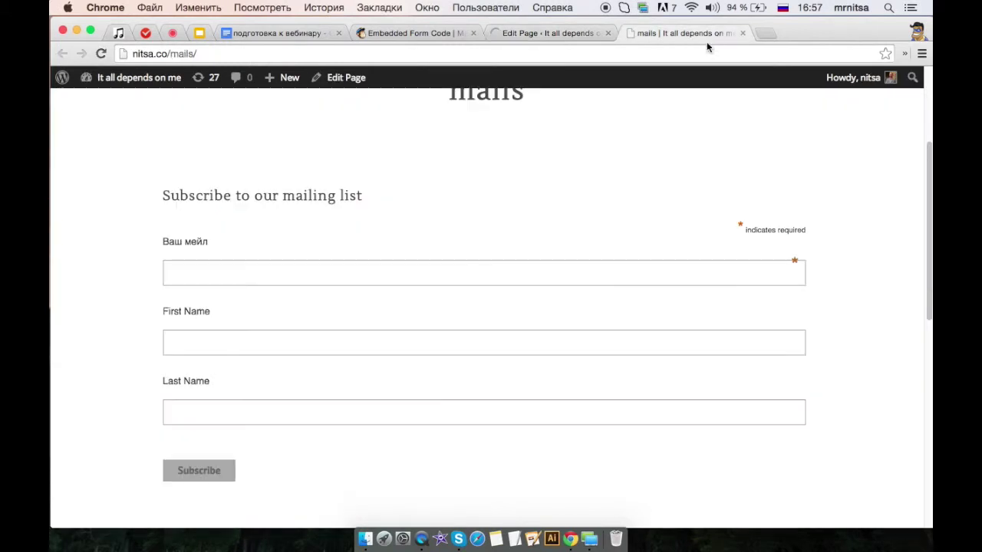
# Reload the live mails page to check the narrower form, then switch to the webinar room
pyautogui.click(100, 55)
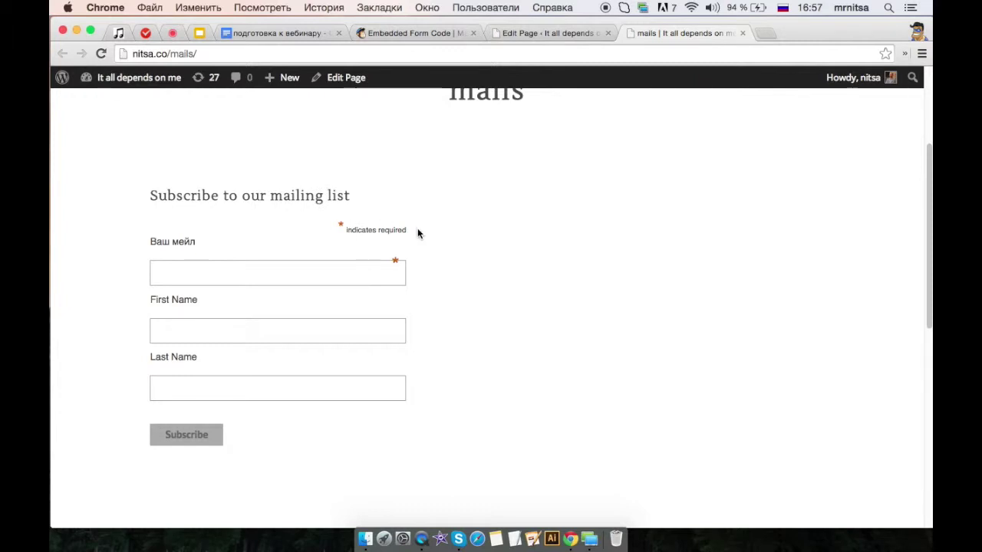
pyautogui.scroll(1, 553, 227)
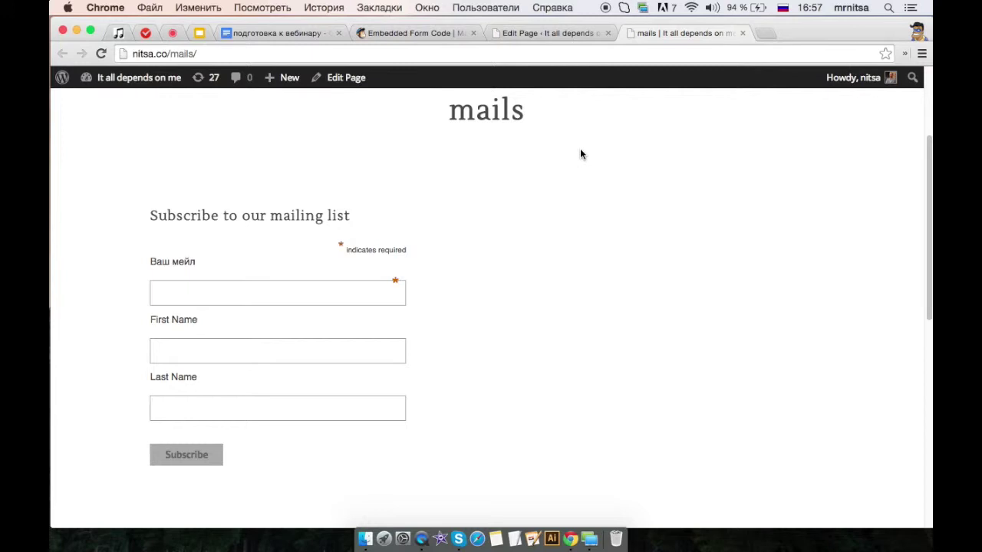
pyautogui.click(173, 35)
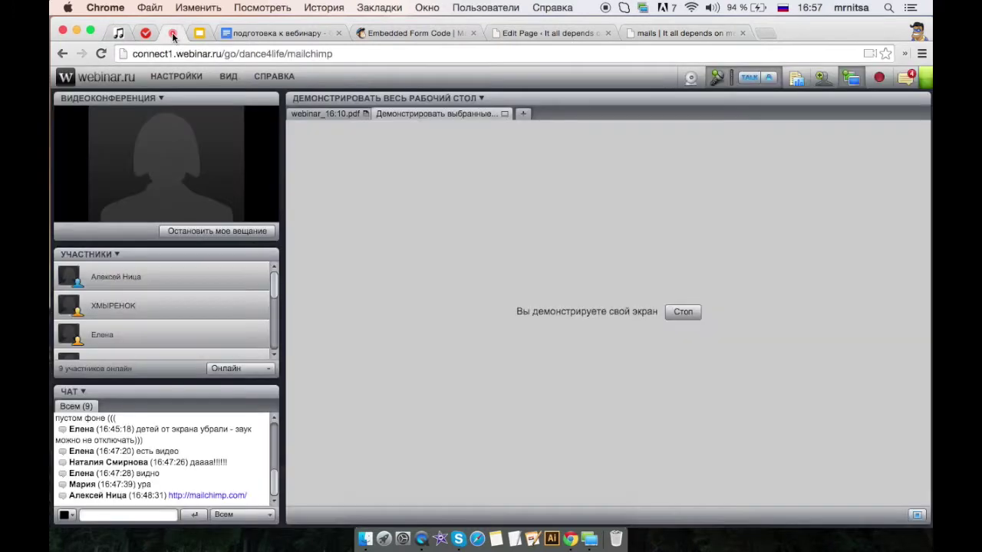
# Return to MailChimp's overview of all lists
pyautogui.click(425, 31)
pyautogui.scroll(5, 807, 279)
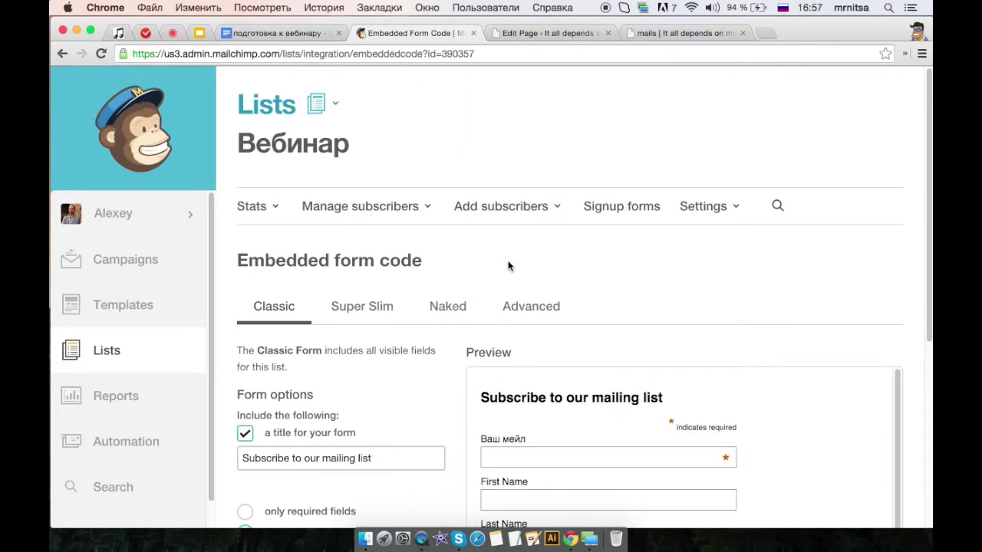
pyautogui.click(107, 351)
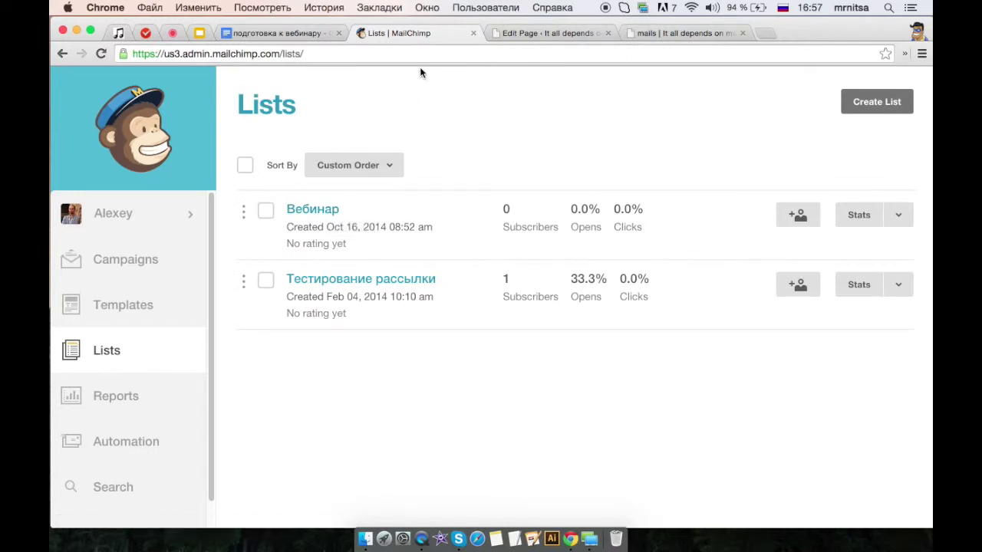
# Copy the nitsa.co/mails/ link and post it in the webinar chat
pyautogui.click(636, 33)
pyautogui.click(219, 55)
pyautogui.press('super+c')
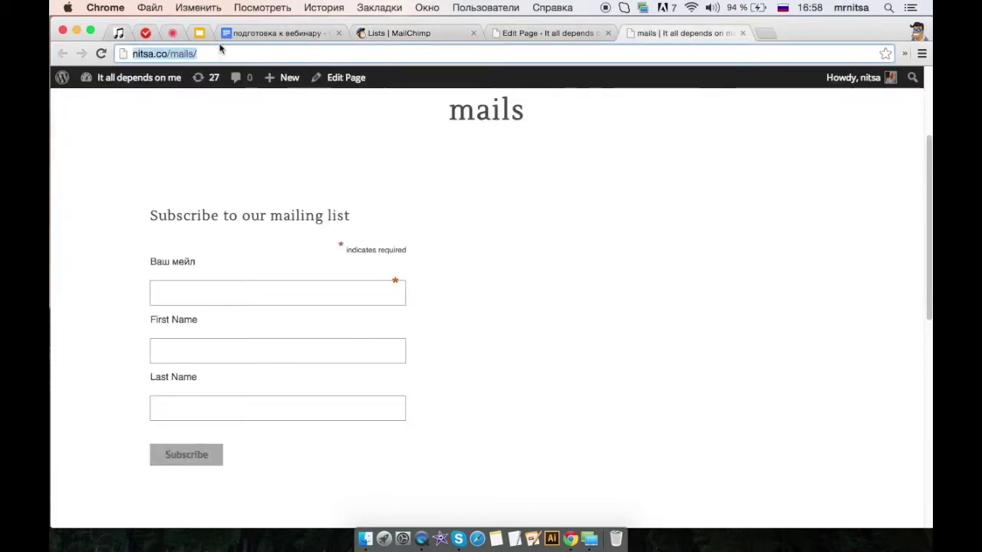
pyautogui.click(173, 33)
pyautogui.click(160, 516)
pyautogui.press('super+v')
pyautogui.press('Return')
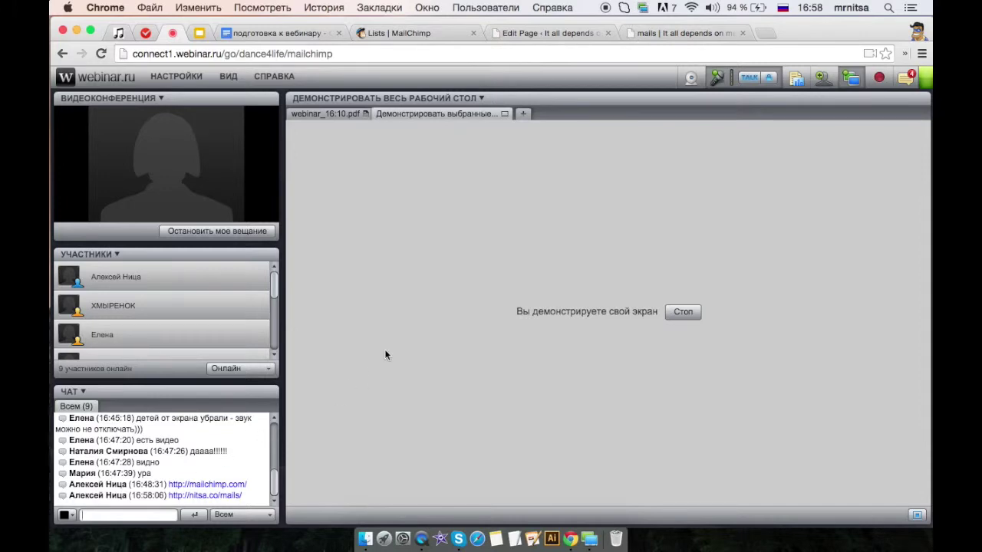
# Open the Вебинар list's subscribers in MailChimp Lists
pyautogui.click(532, 30)
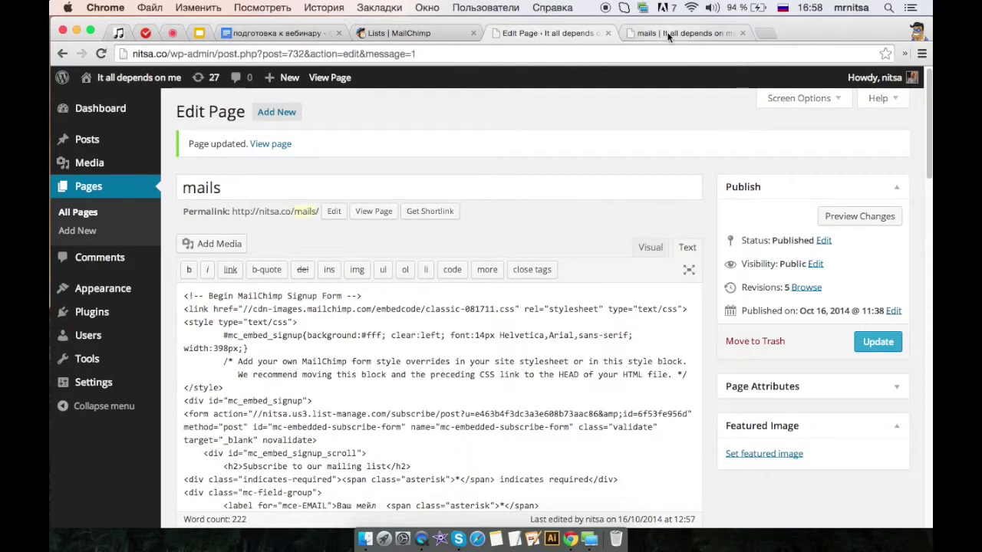
pyautogui.click(666, 34)
pyautogui.click(409, 34)
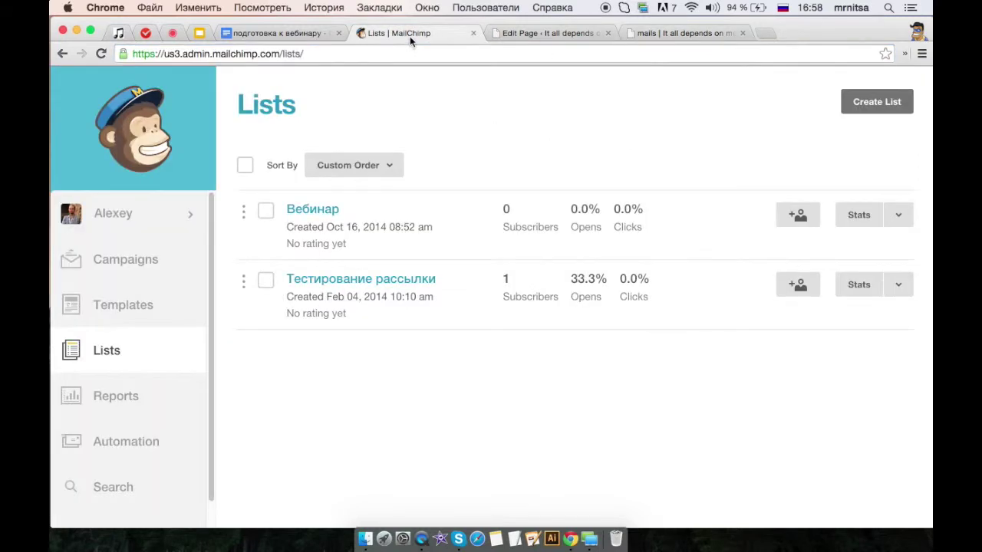
pyautogui.click(333, 212)
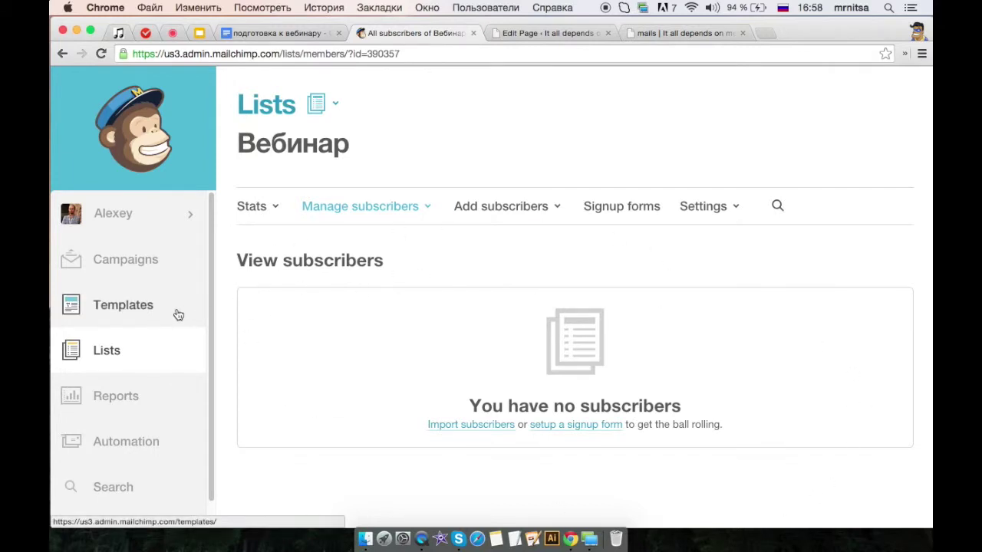
# Create a Regular ol' Campaign for the Вебинар list and continue to Campaign Info
pyautogui.keyDown('super'); pyautogui.click(145, 258); pyautogui.keyUp('super')
pyautogui.click(565, 33)
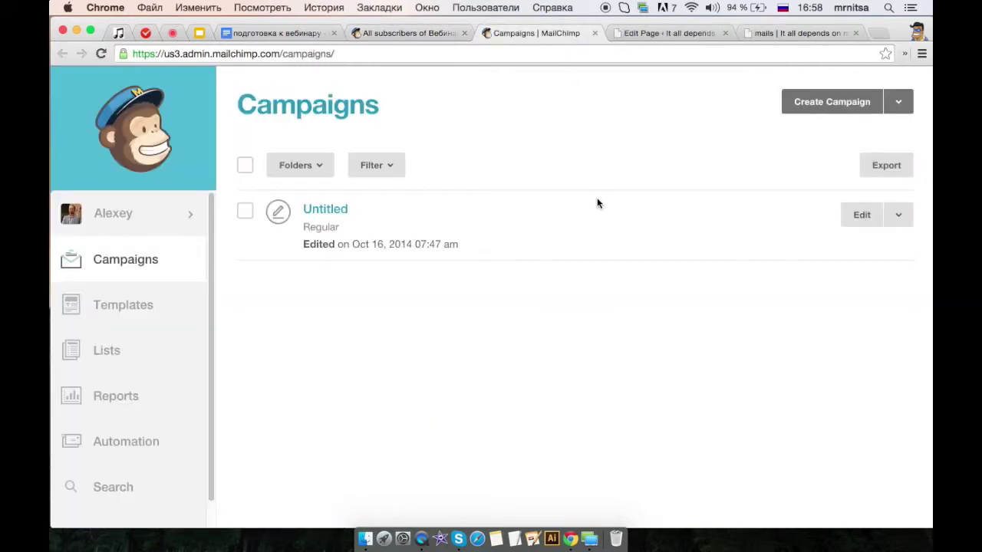
pyautogui.click(843, 106)
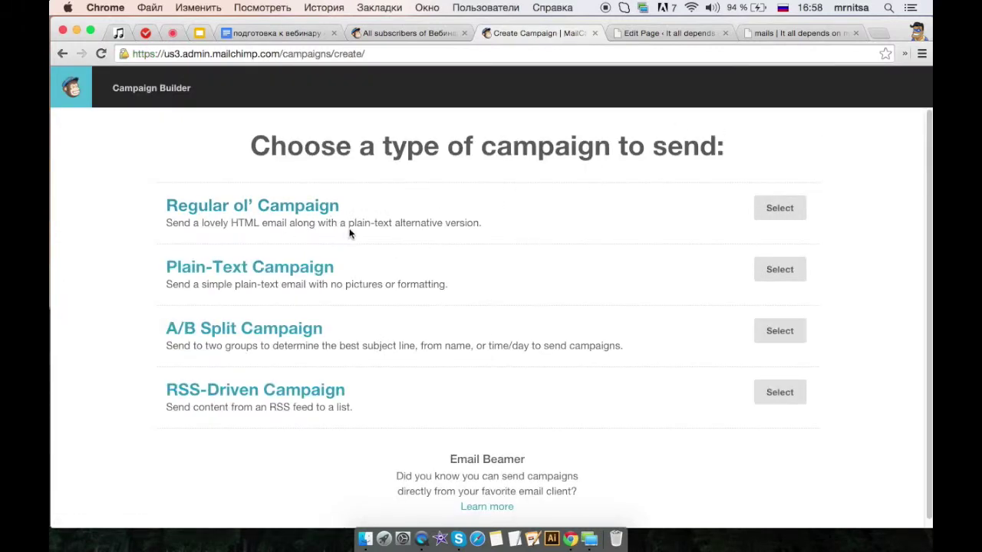
pyautogui.click(789, 206)
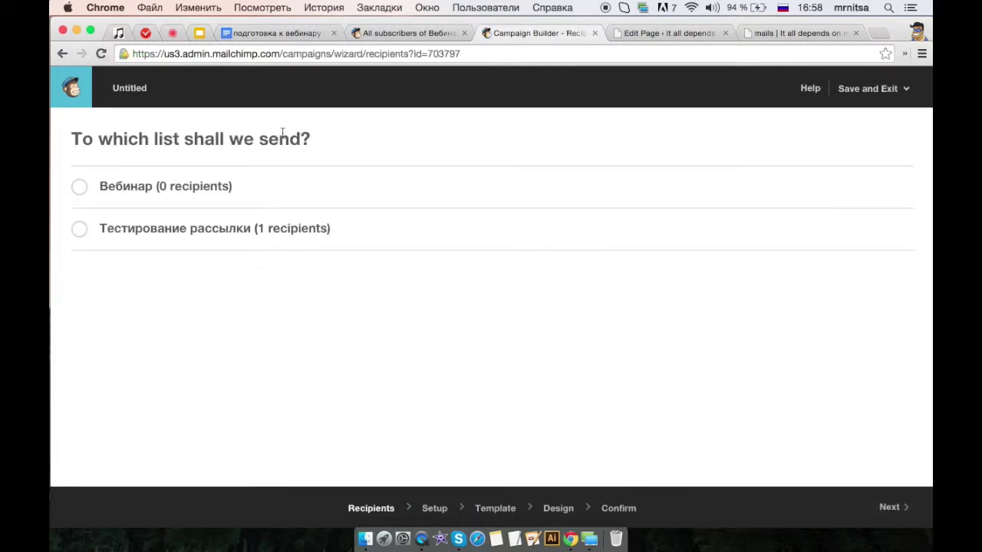
pyautogui.click(79, 187)
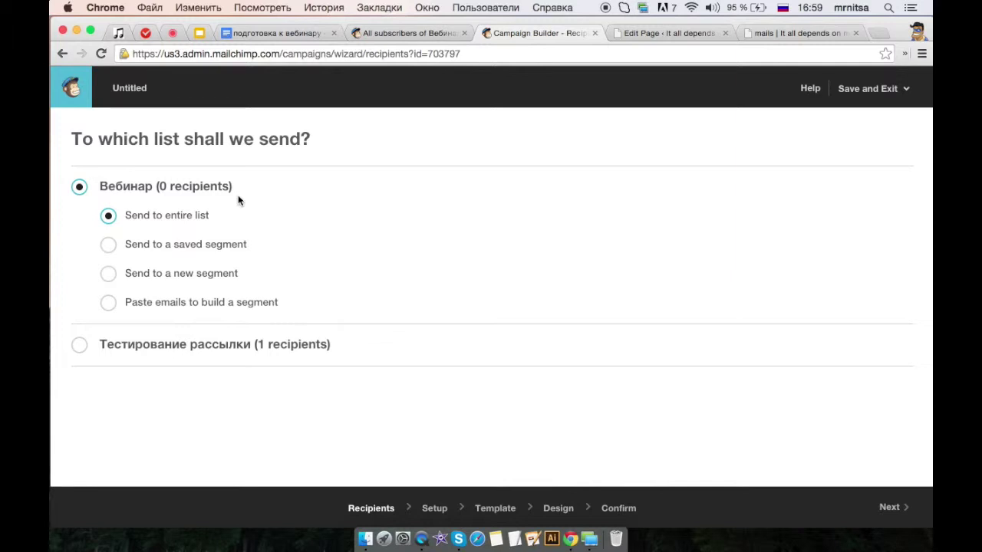
pyautogui.click(890, 507)
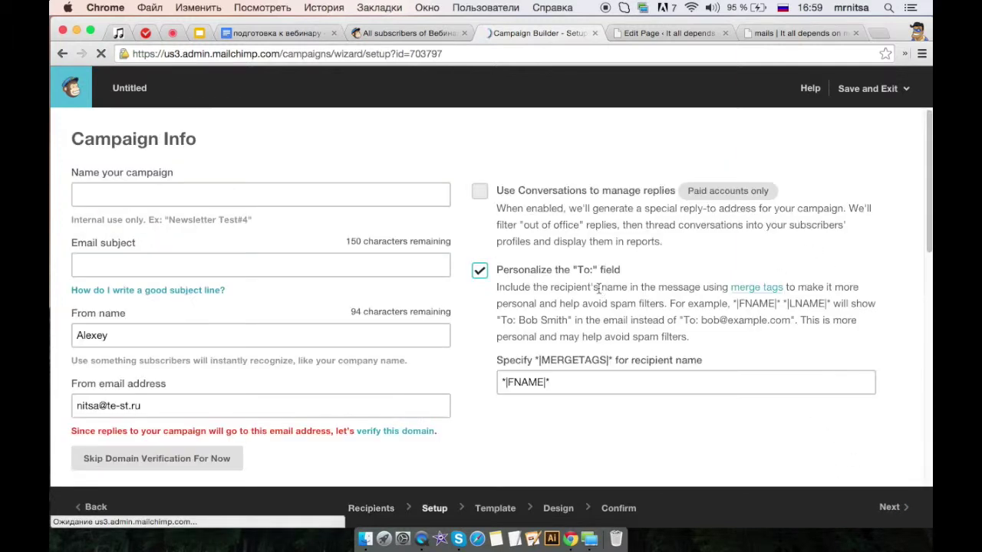
# Name the campaign 'Рассылка по участникам вебинара'
pyautogui.click(237, 194)
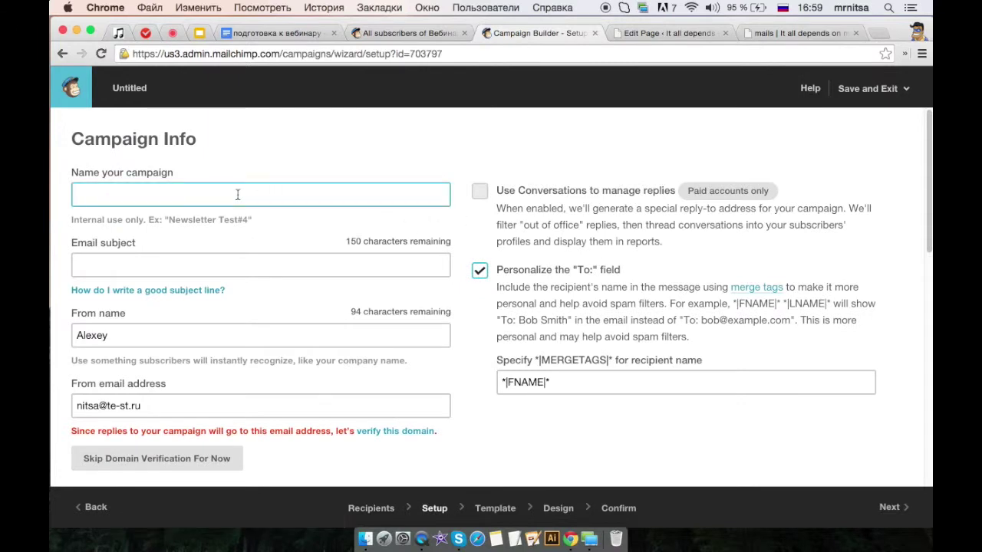
pyautogui.write('Рассылка по участникам вебинара')
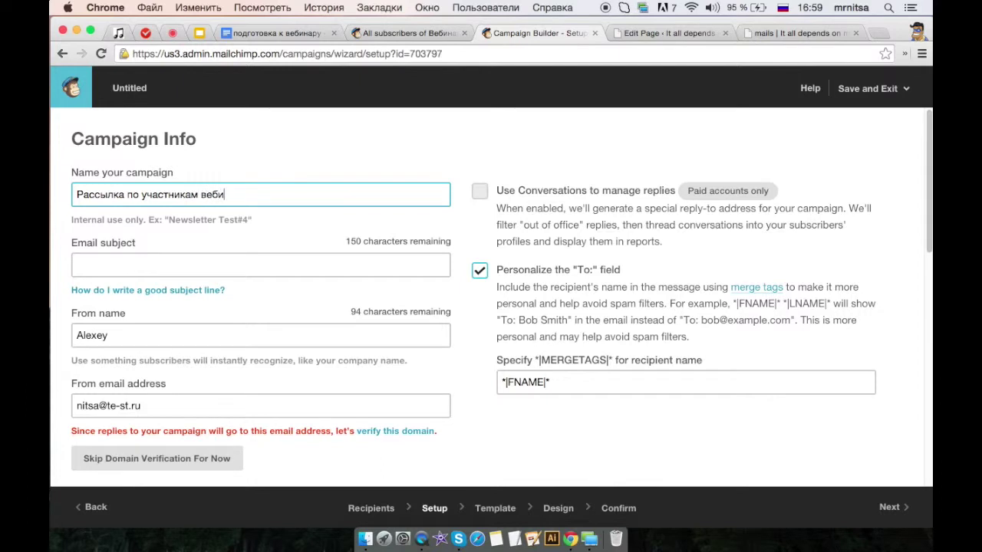
pyautogui.press('Tab')
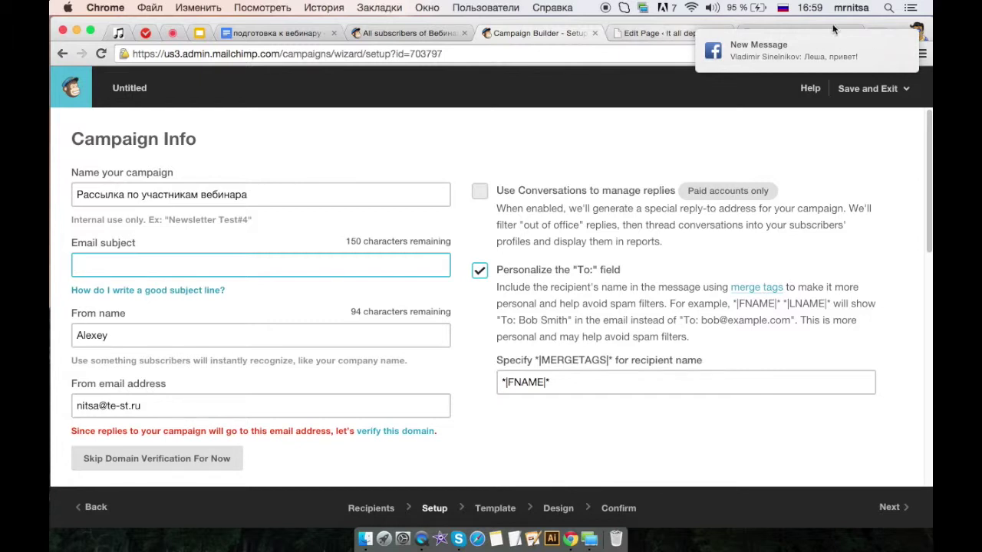
# Set the email subject to 'Привет участникам вебинара!'
pyautogui.click(911, 8)
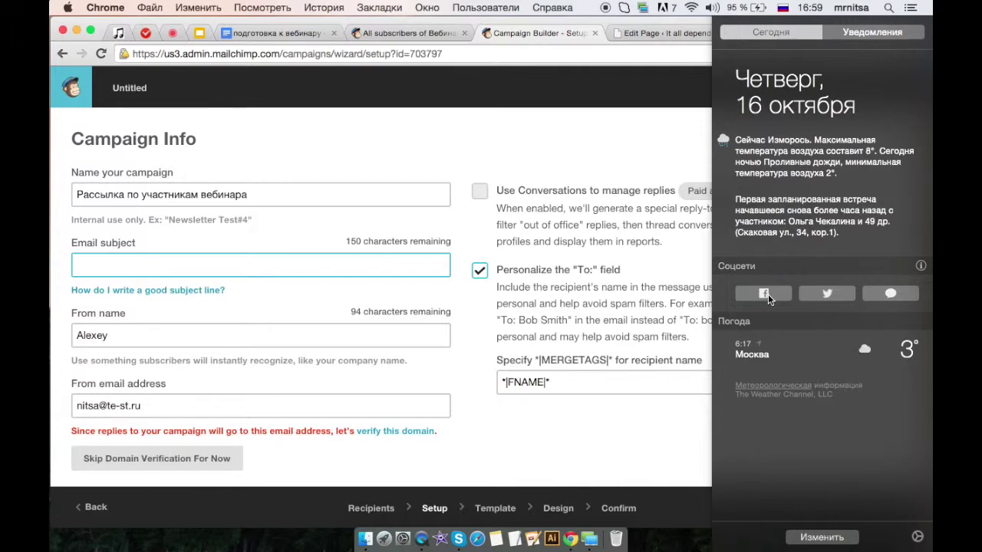
pyautogui.click(677, 158)
pyautogui.click(701, 146)
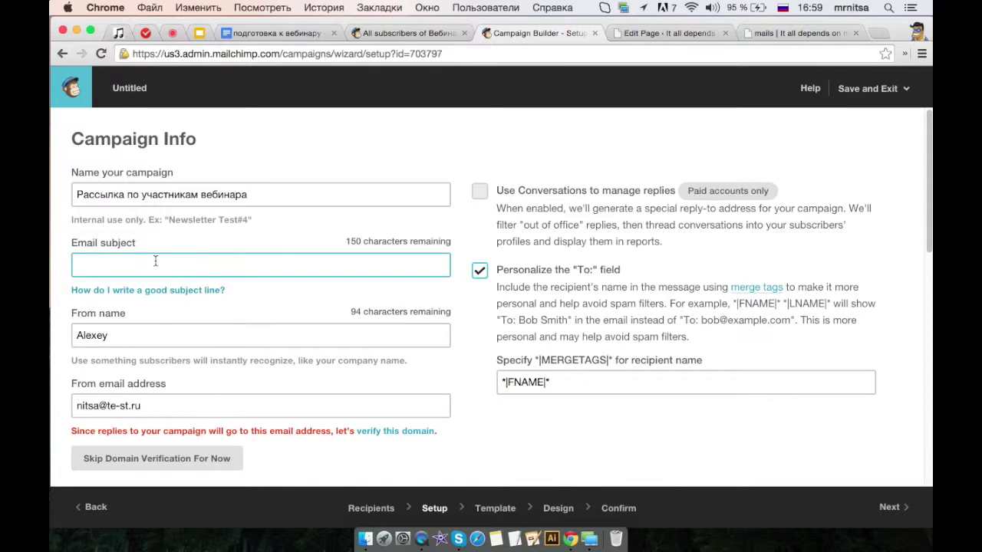
pyautogui.write('тш')
pyautogui.press('BackSpace')
pyautogui.press('BackSpace')
pyautogui.press('super+space')
pyautogui.write('nitsa@')
pyautogui.press('BackSpace')
pyautogui.press('BackSpace')
pyautogui.press('BackSpace')
pyautogui.press('BackSpace')
pyautogui.press('BackSpace')
pyautogui.press('BackSpace')
pyautogui.press('super+space')
pyautogui.write('Привет уч')
pyautogui.write('астникам вебин')
pyautogui.write('ара<')
pyautogui.press('BackSpace')
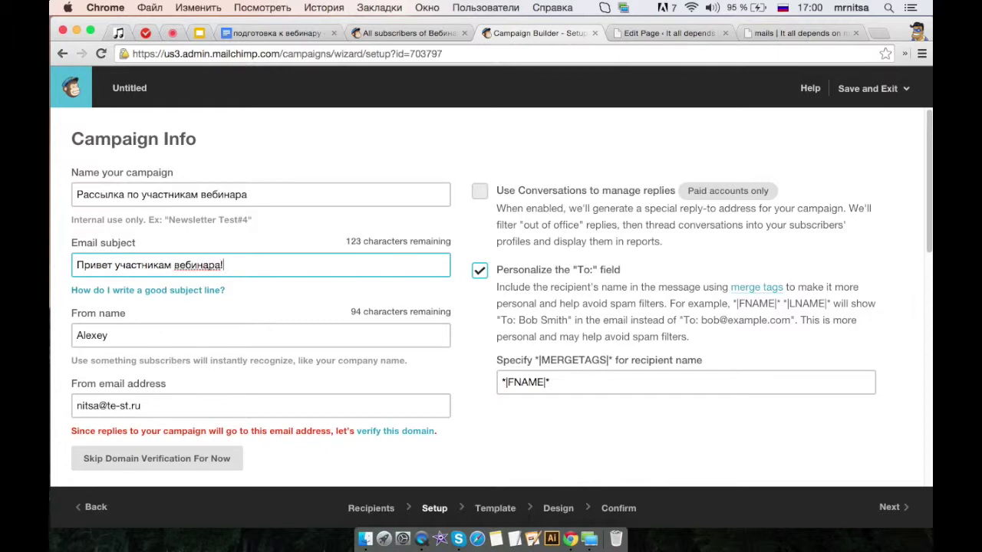
# Check the sender name and submit the campaign setup details
pyautogui.click(138, 337)
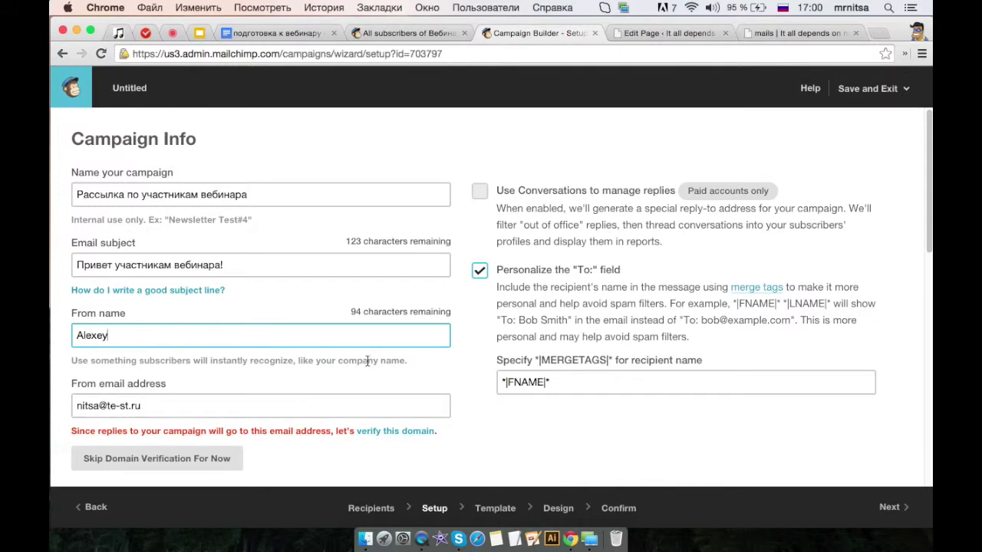
pyautogui.scroll(-1, 368, 362)
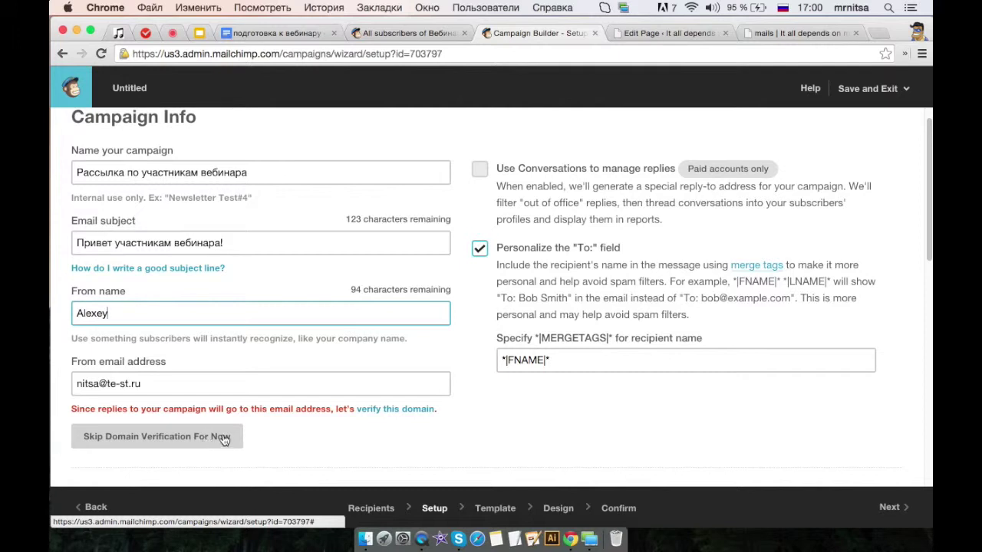
pyautogui.click(889, 507)
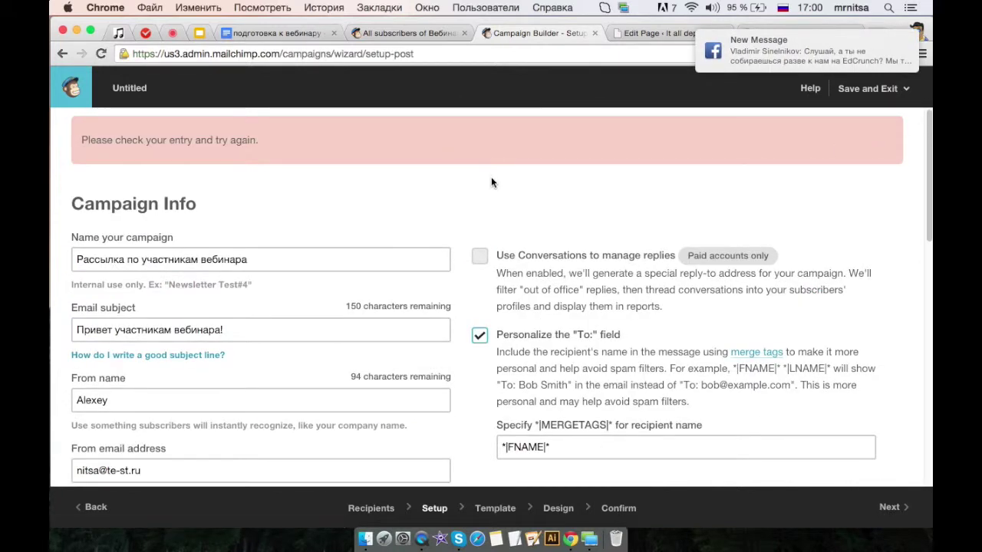
# Skip domain verification for now to reach Select a Template
pyautogui.scroll(-3, 253, 206)
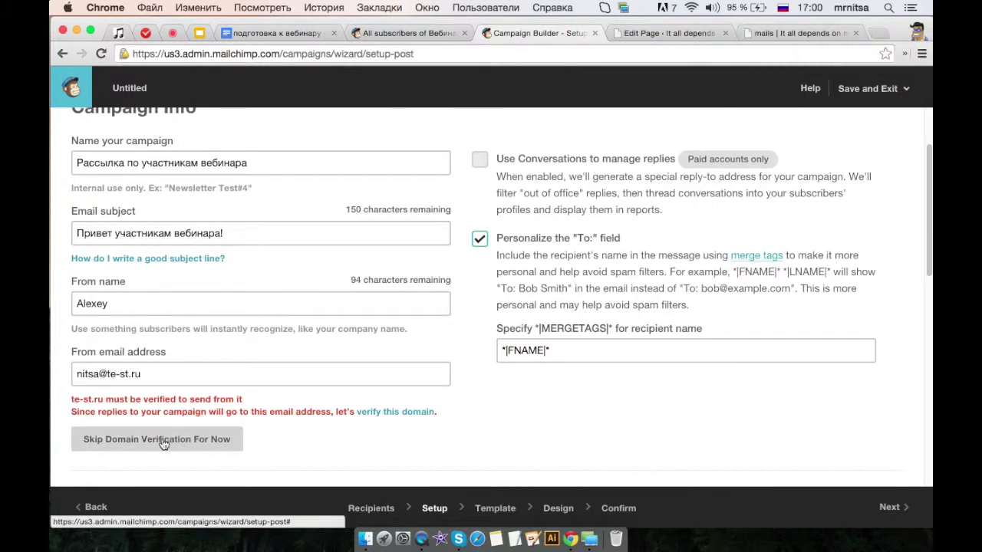
pyautogui.click(204, 440)
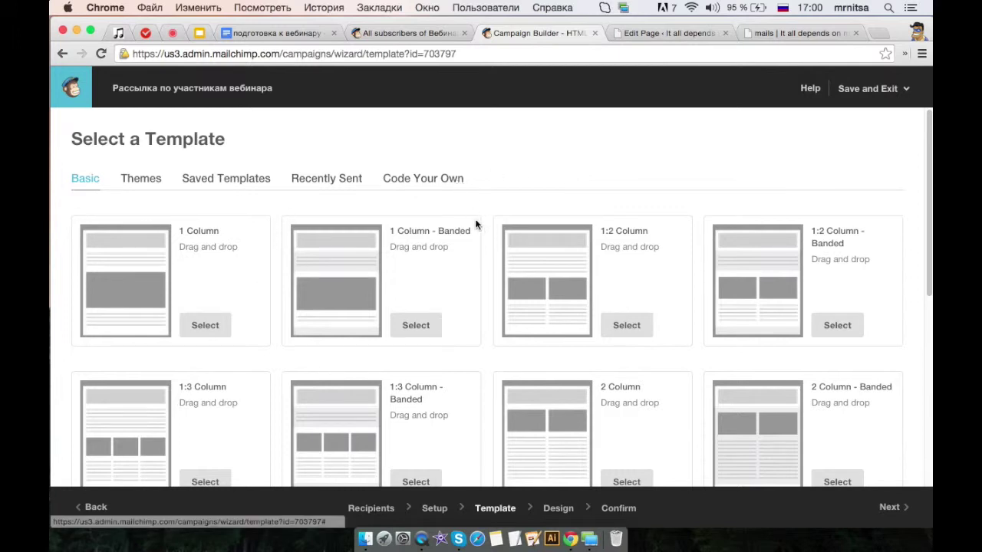
# Pick the Sophisticated design from the Themes tab
pyautogui.scroll(-1, 356, 236)
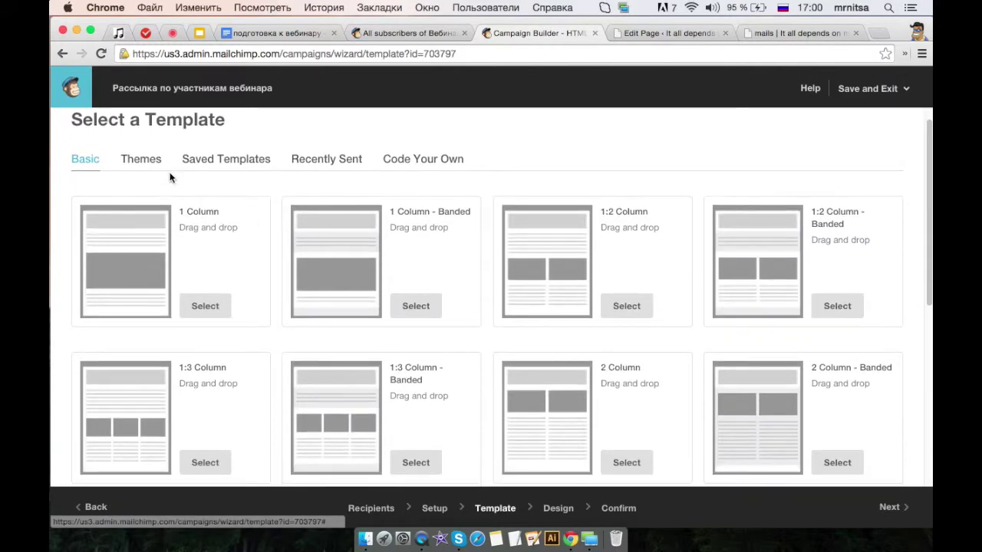
pyautogui.click(150, 169)
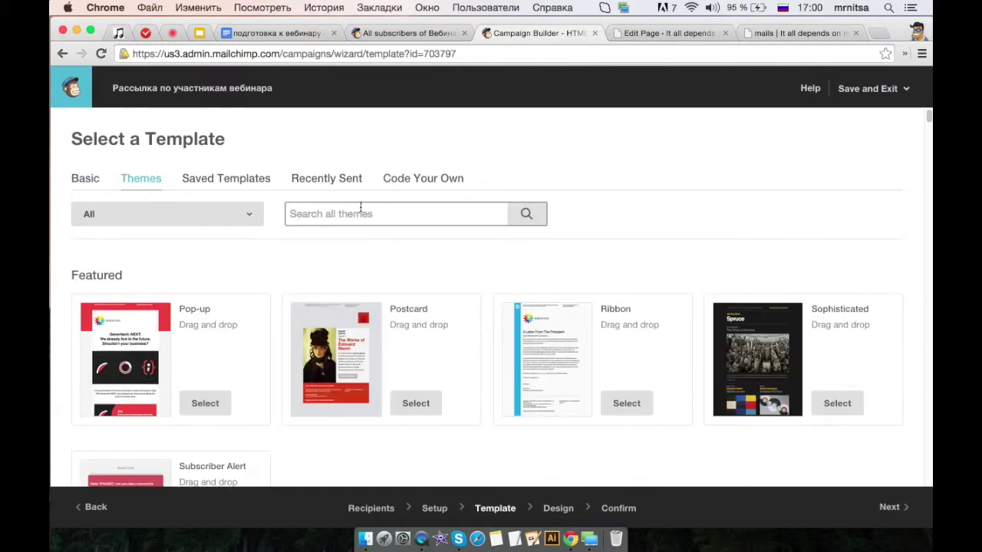
pyautogui.scroll(-5, 548, 261)
pyautogui.scroll(5, 548, 262)
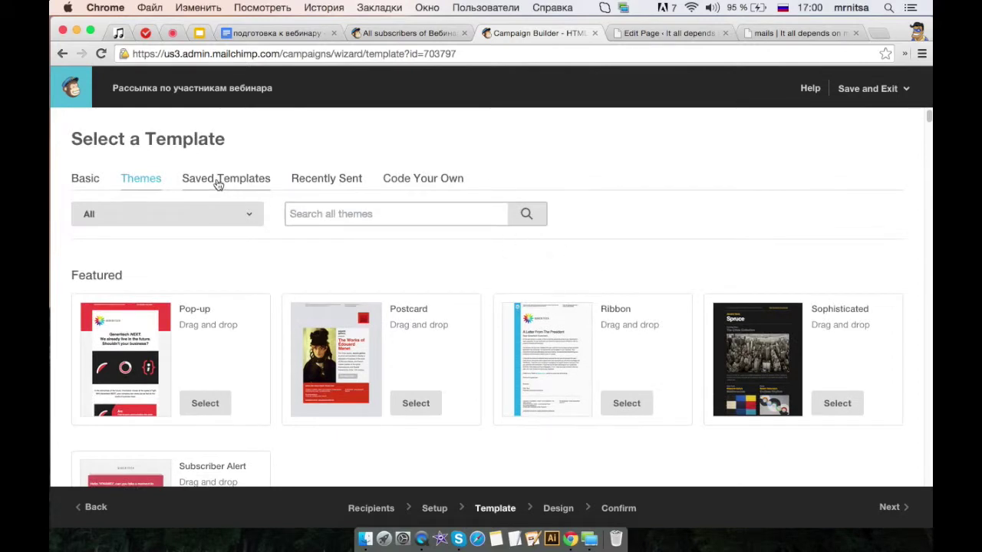
pyautogui.click(838, 405)
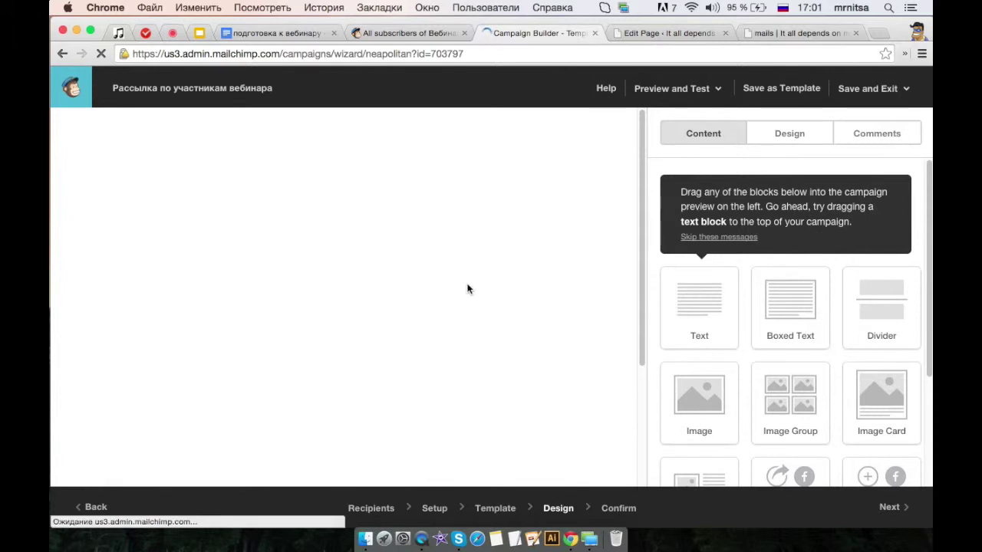
# Try deleting the Paris article heading block, cancelling each confirmation
pyautogui.scroll(-3, 552, 230)
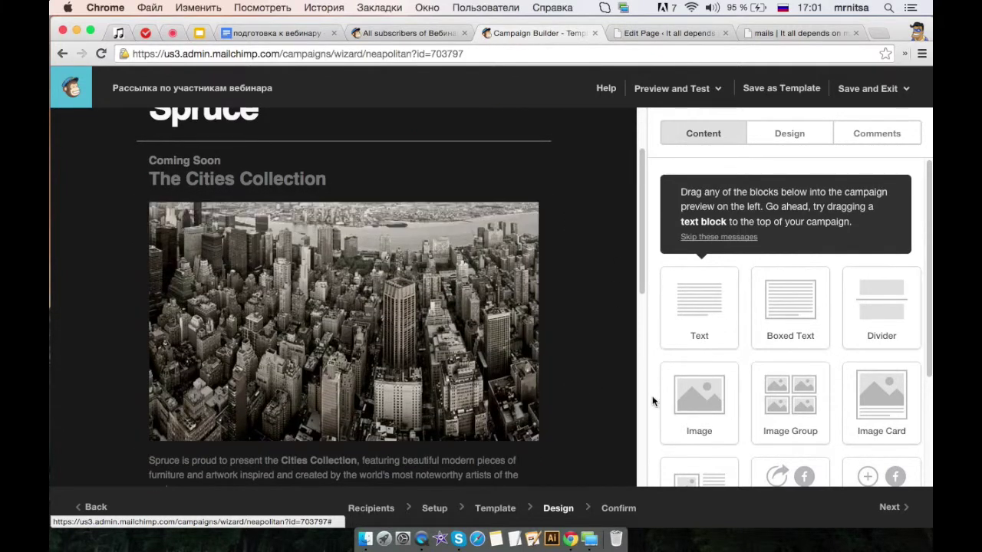
pyautogui.moveTo(420, 296)
pyautogui.scroll(-3, 559, 322)
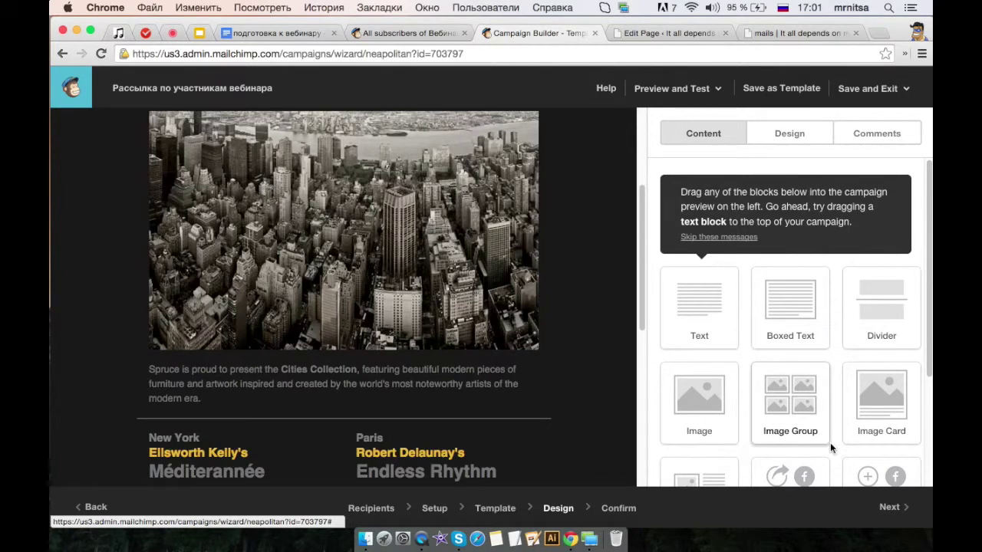
pyautogui.scroll(-4, 821, 377)
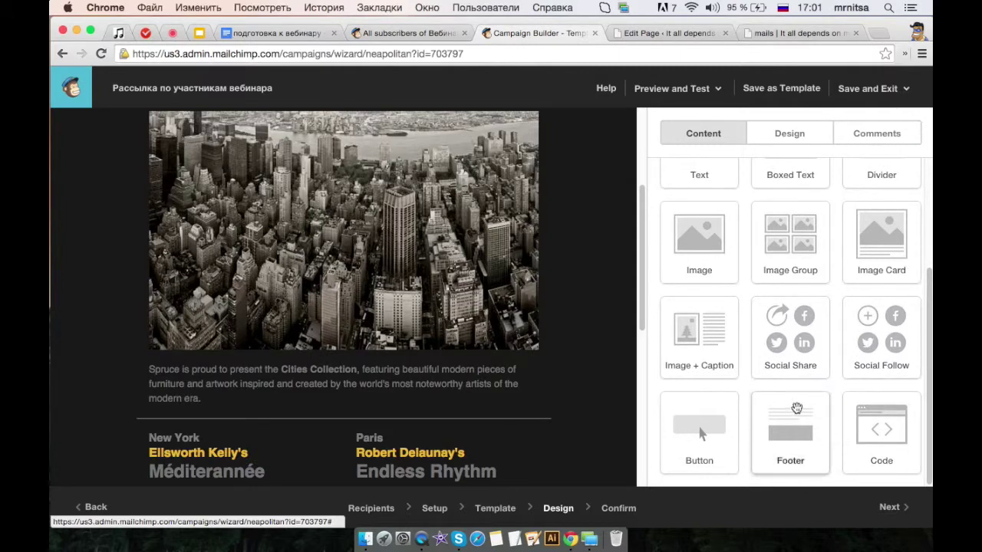
pyautogui.moveTo(504, 253)
pyautogui.scroll(-1, 505, 253)
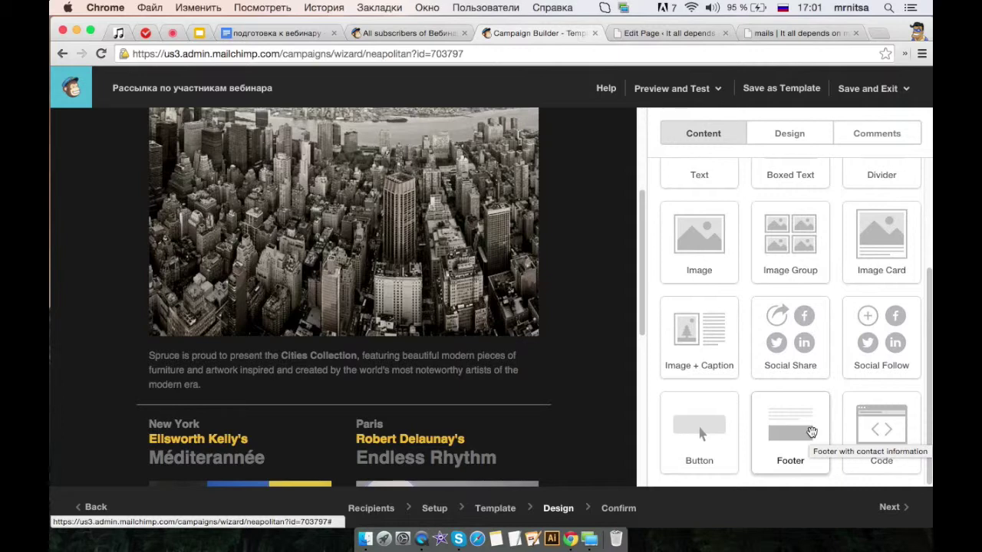
pyautogui.scroll(-5, 506, 307)
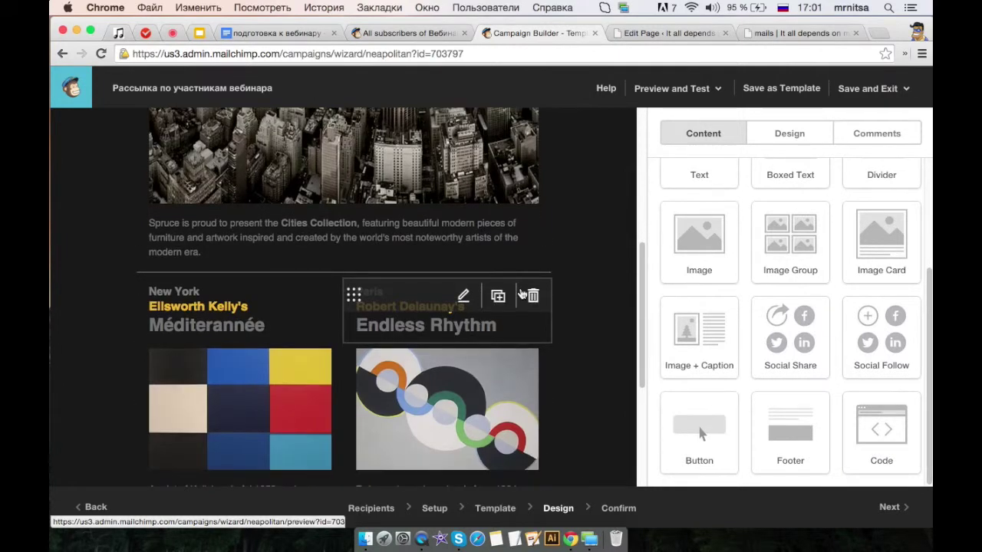
pyautogui.click(533, 296)
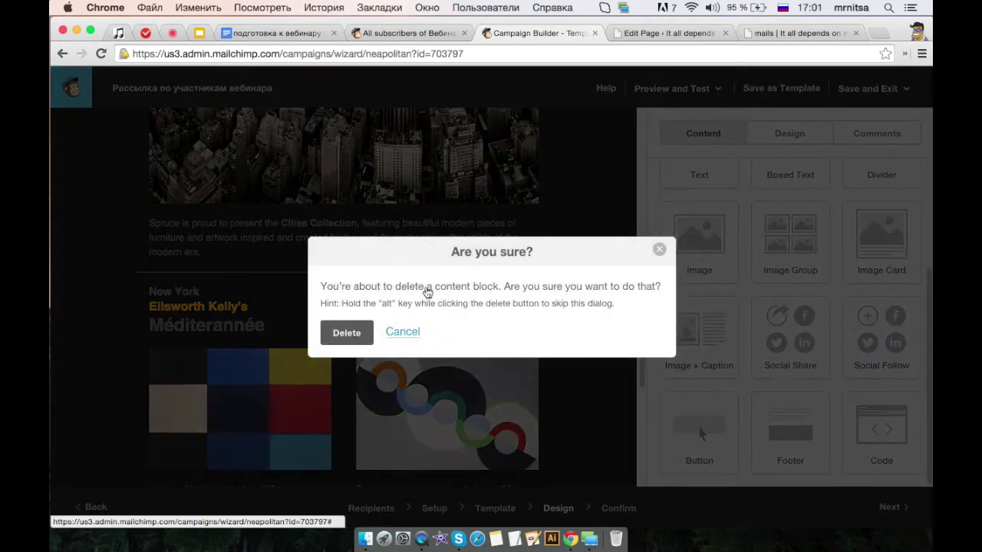
pyautogui.press('Escape')
pyautogui.click(532, 296)
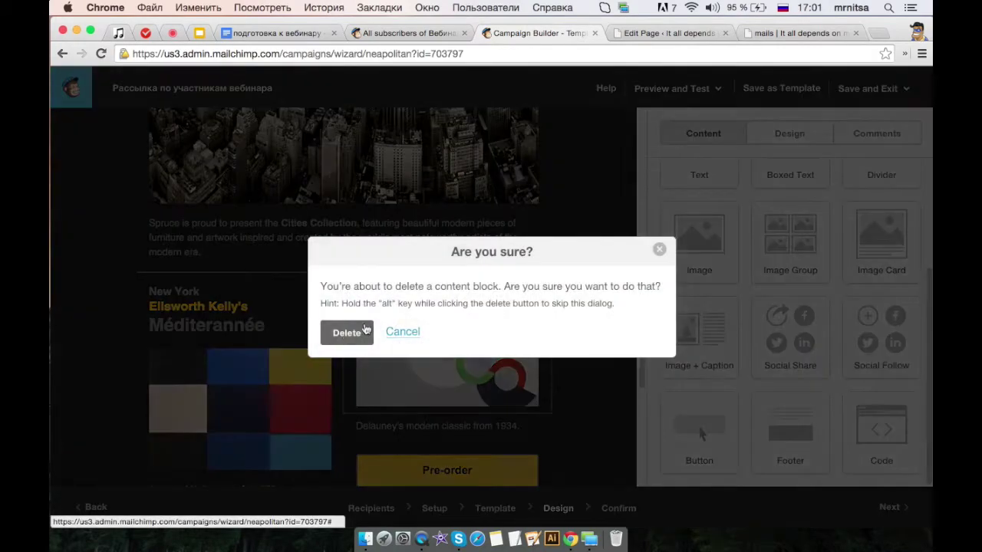
pyautogui.press('Escape')
pyautogui.click(532, 296)
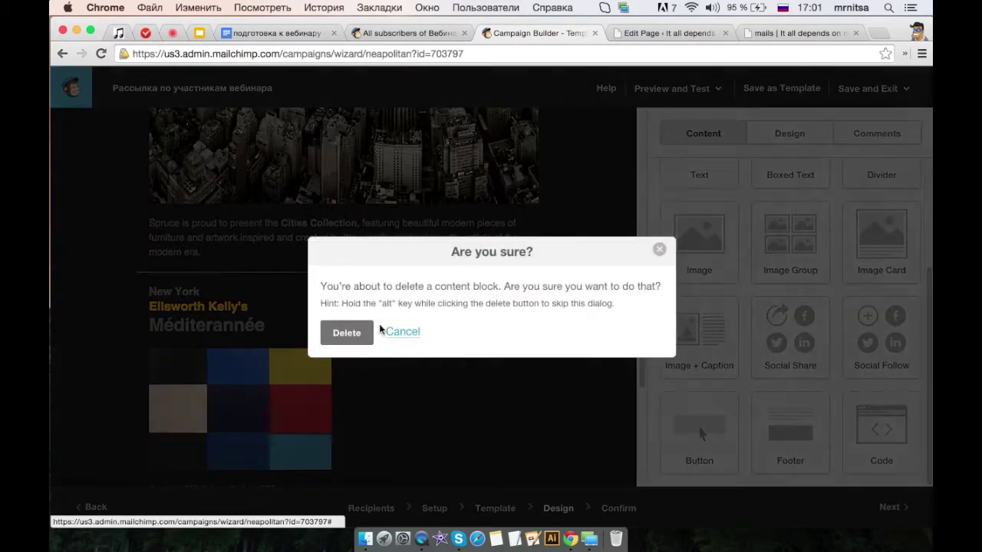
pyautogui.press('Escape')
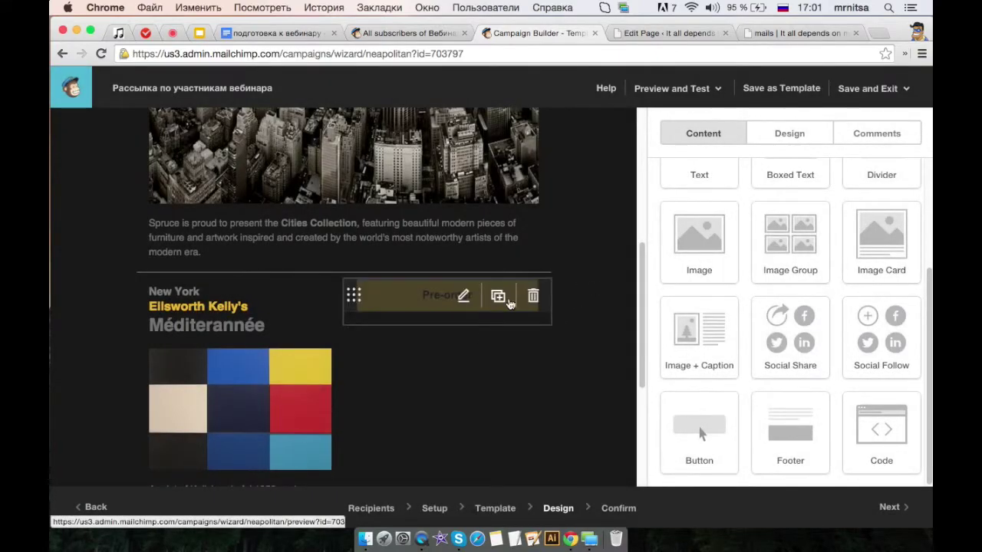
# Delete the Pre-order buttons and the New York text and image blocks
pyautogui.click(533, 296)
pyautogui.click(348, 331)
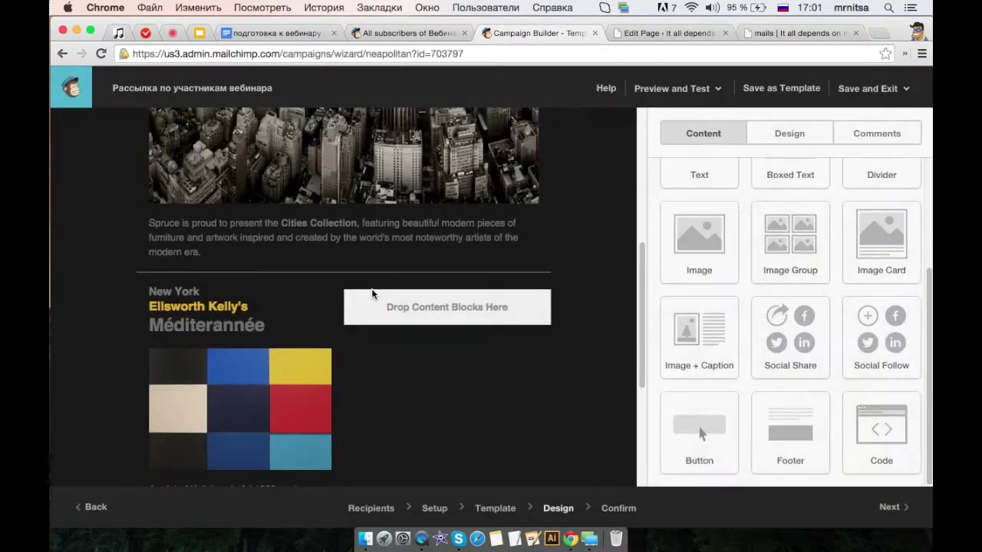
pyautogui.click(328, 298)
pyautogui.click(345, 333)
pyautogui.click(325, 296)
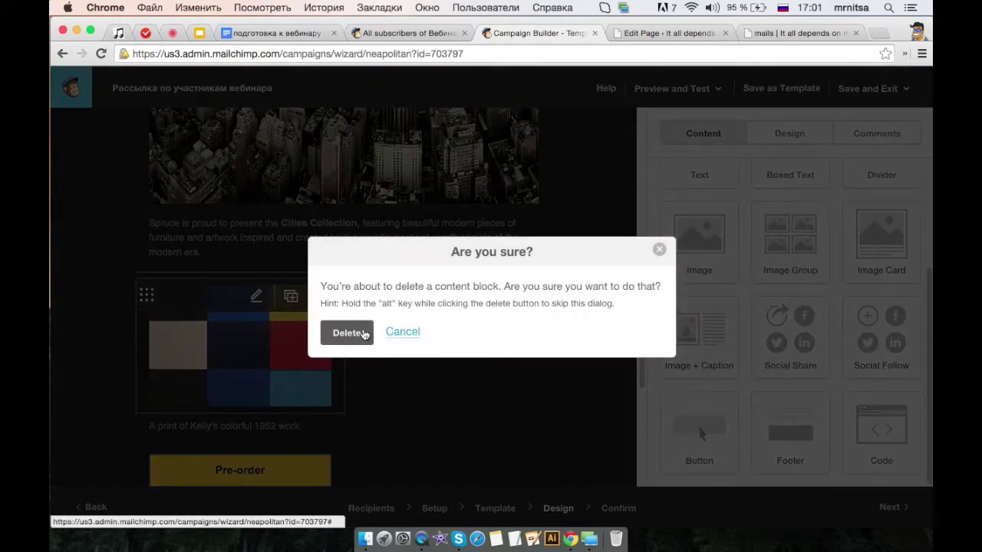
pyautogui.click(366, 335)
pyautogui.click(325, 297)
pyautogui.click(347, 333)
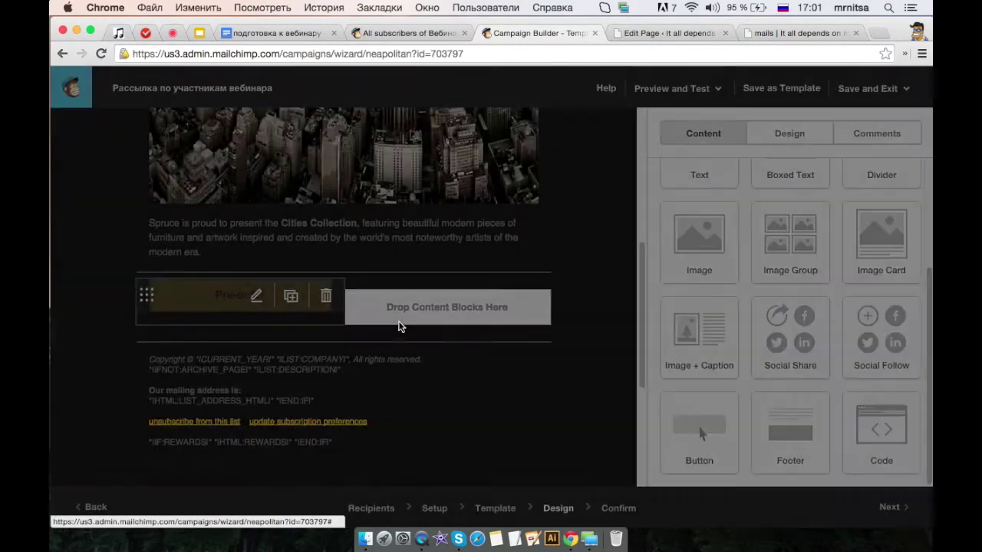
pyautogui.click(325, 296)
pyautogui.press('Return')
# Change the heading to 'Спасибо за участие в вебинаре!' and save it
pyautogui.scroll(5, 522, 322)
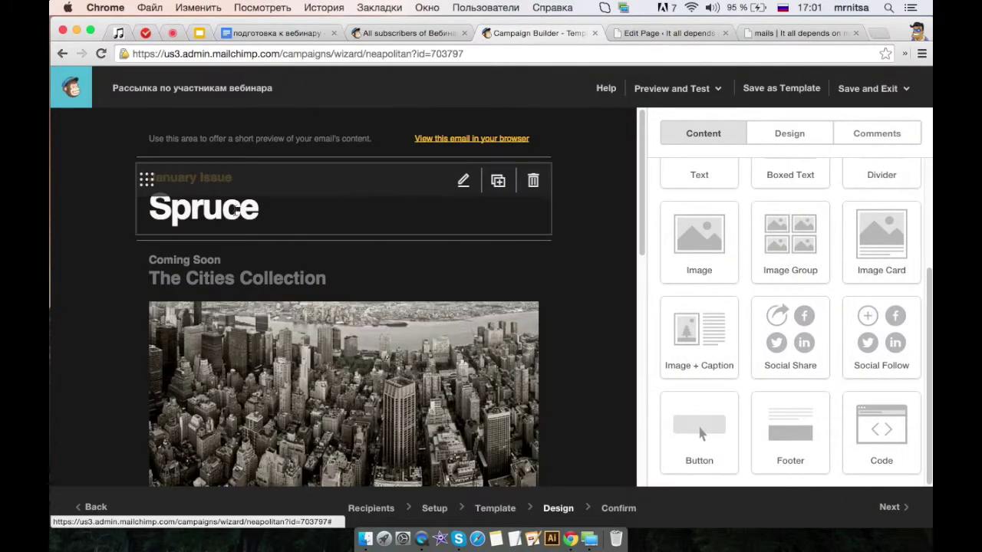
pyautogui.click(311, 188)
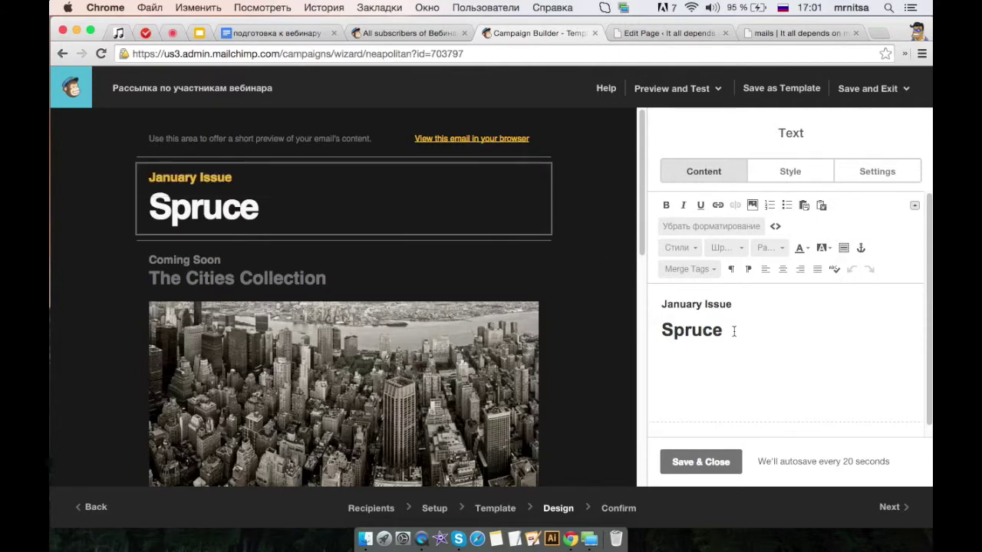
pyautogui.press('super+a')
pyautogui.write('Спасибо за участие в вебинаре!')
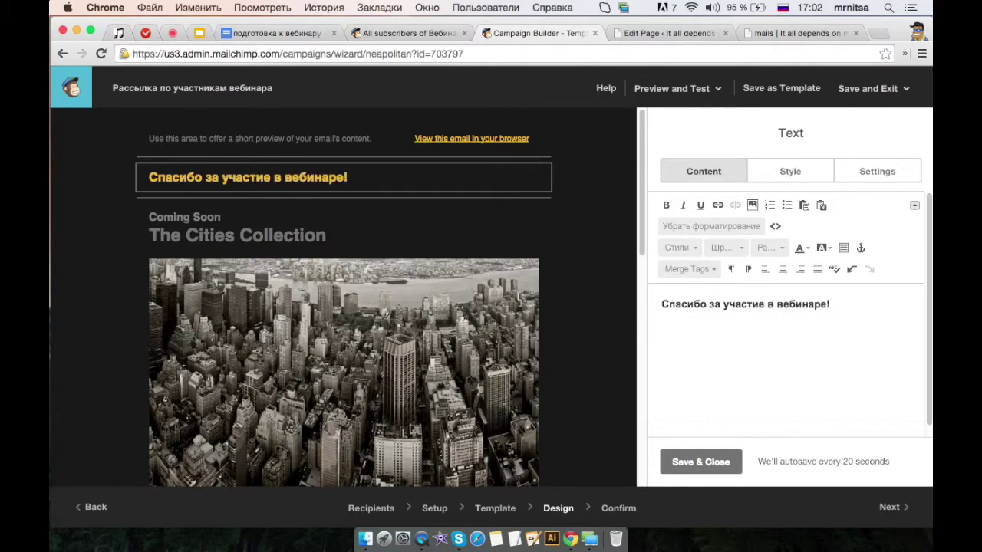
pyautogui.click(699, 465)
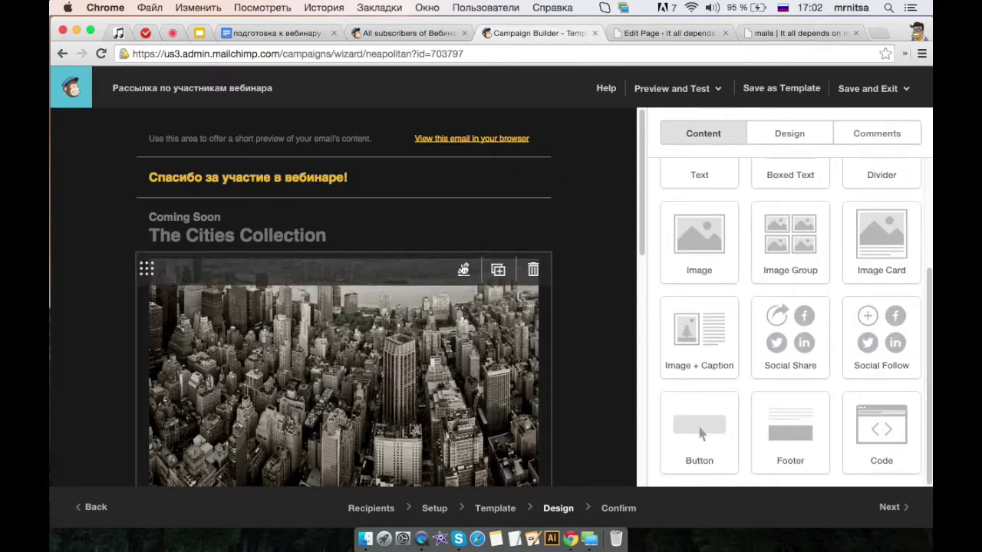
# Delete the Coming Soon block and rewrite the photo paragraph as 'Полная видеозапись будет после вебинара в течение двух дней'
pyautogui.click(533, 222)
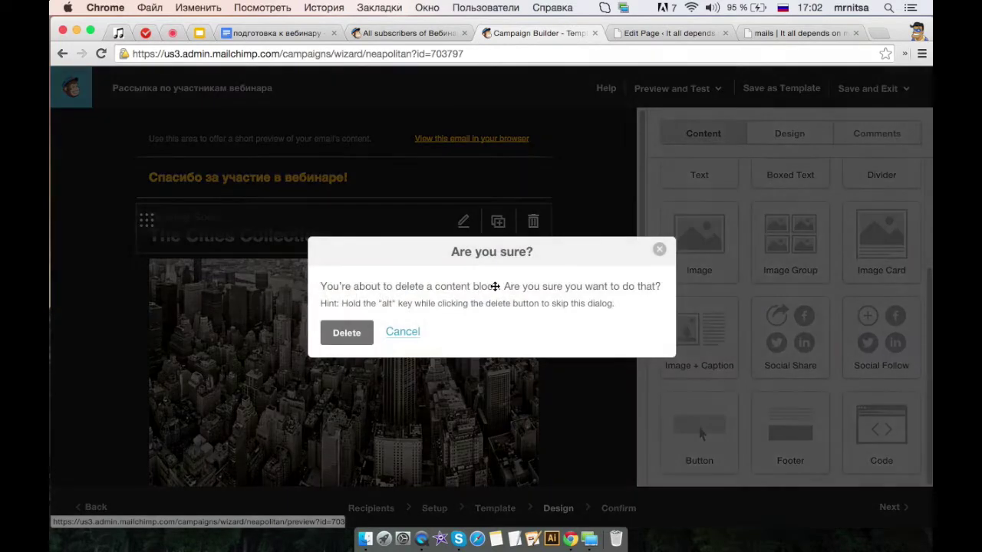
pyautogui.click(346, 331)
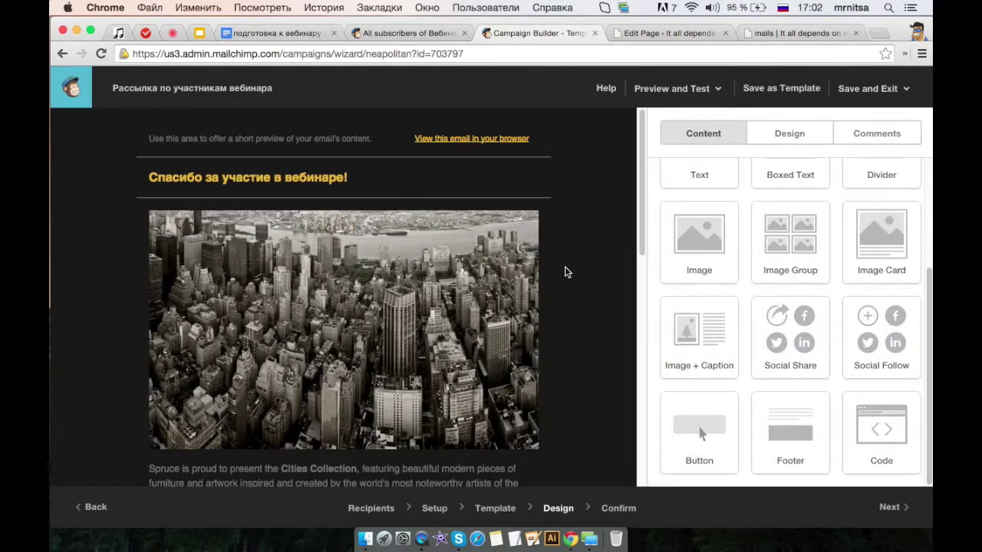
pyautogui.scroll(-3, 431, 356)
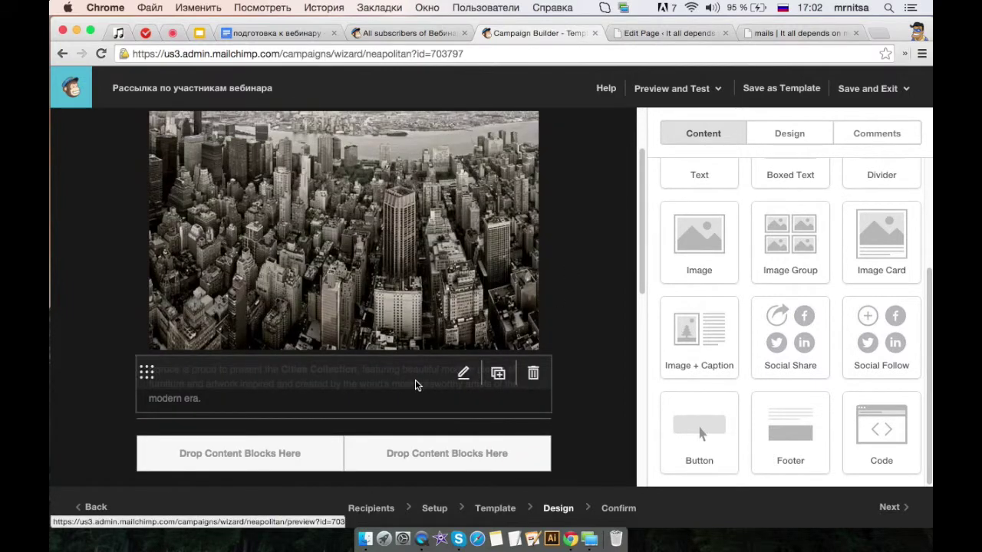
pyautogui.click(464, 372)
pyautogui.moveTo(729, 350); pyautogui.dragTo(652, 292)
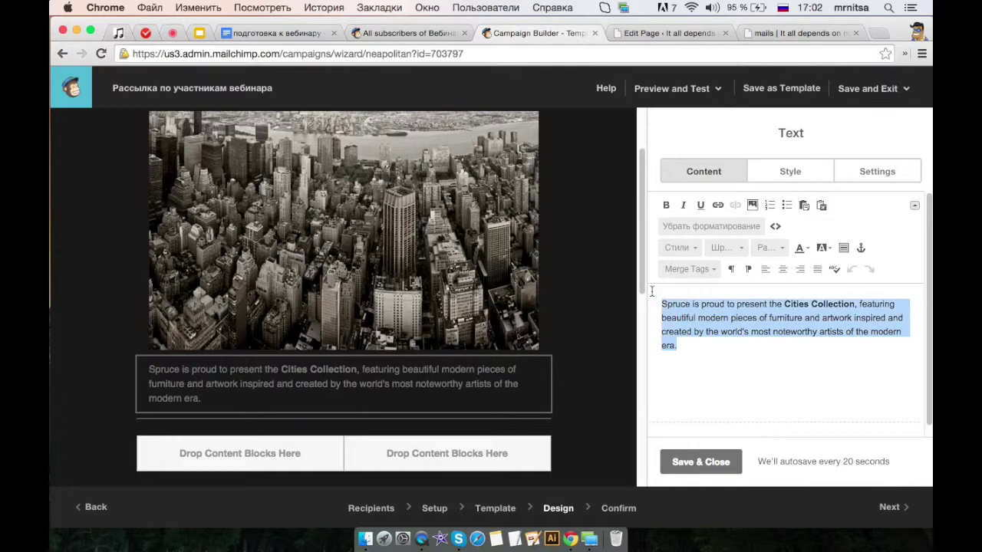
pyautogui.write('Полная видеозапись буде')
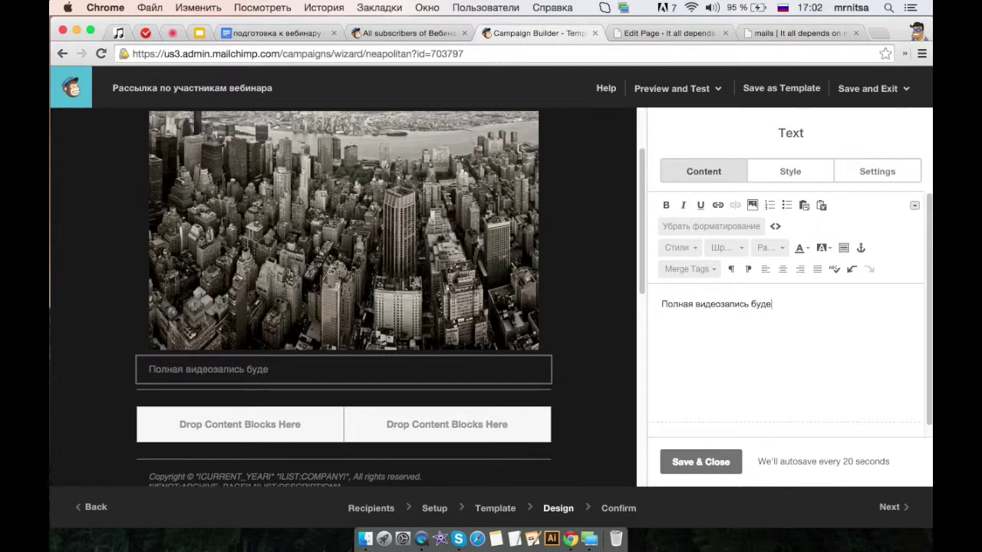
pyautogui.write(' тпосле вет почел')
pyautogui.press('BackSpace')
pyautogui.write('сле вебинара в течение д')
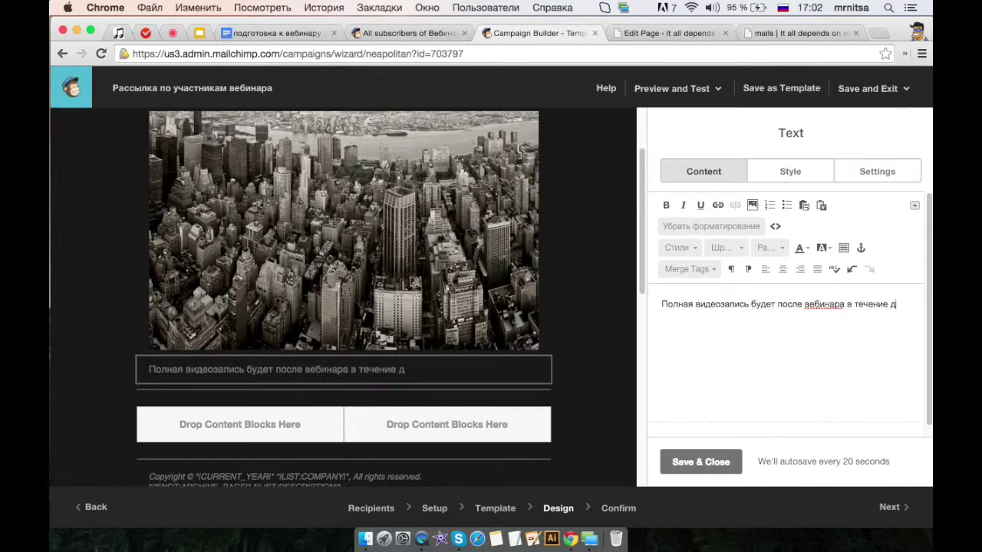
pyautogui.write('вух дней')
pyautogui.click(699, 464)
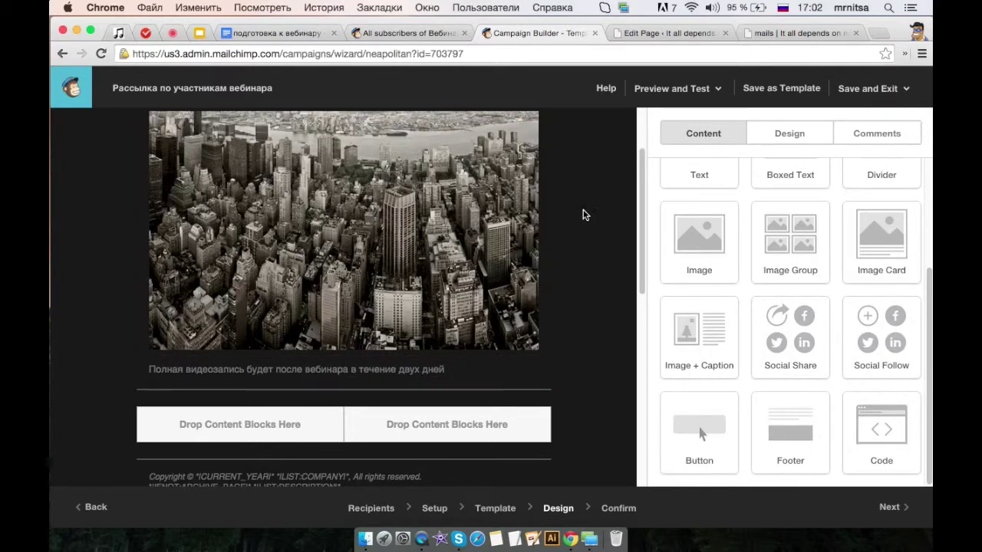
pyautogui.click(684, 92)
pyautogui.click(665, 123)
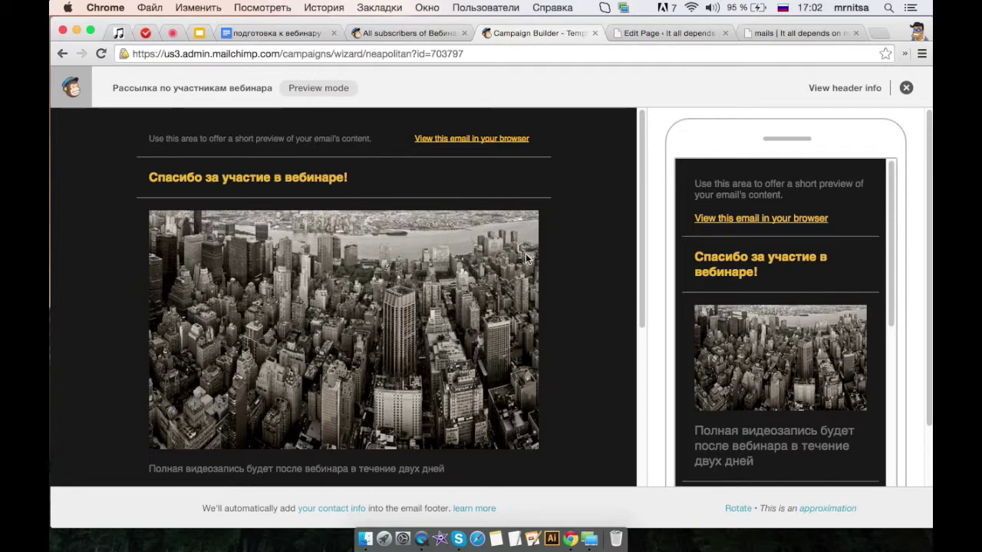
pyautogui.scroll(-2, 843, 280)
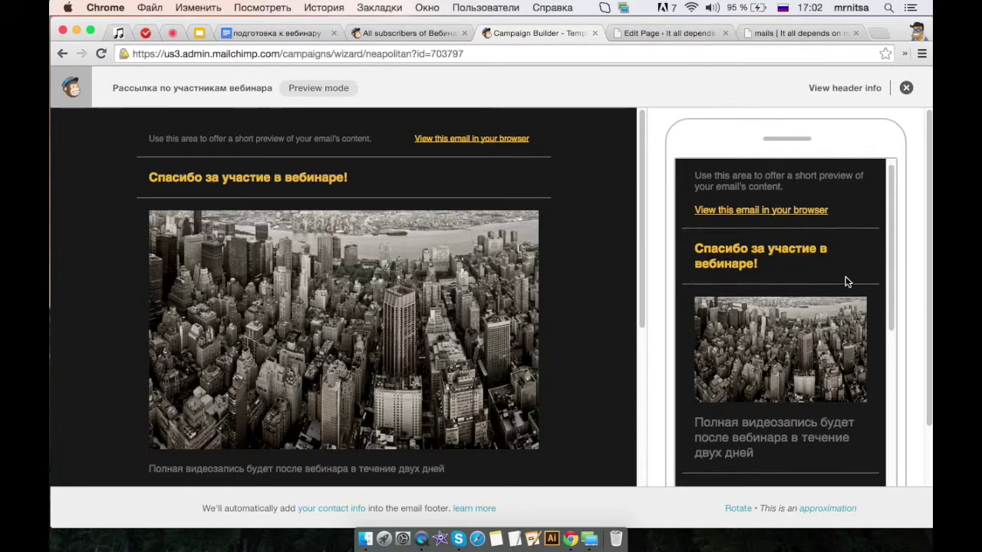
pyautogui.scroll(-8, 834, 328)
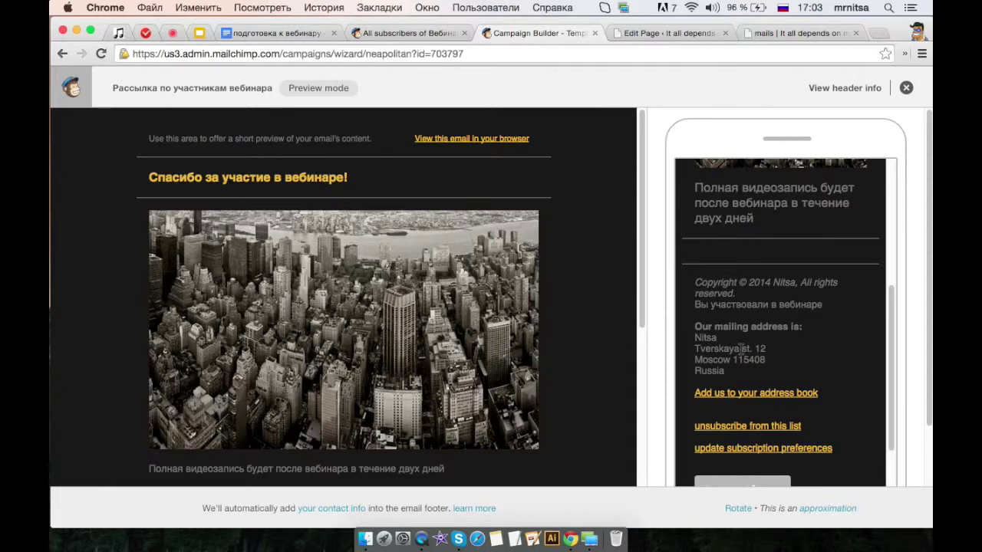
pyautogui.scroll(-1, 752, 353)
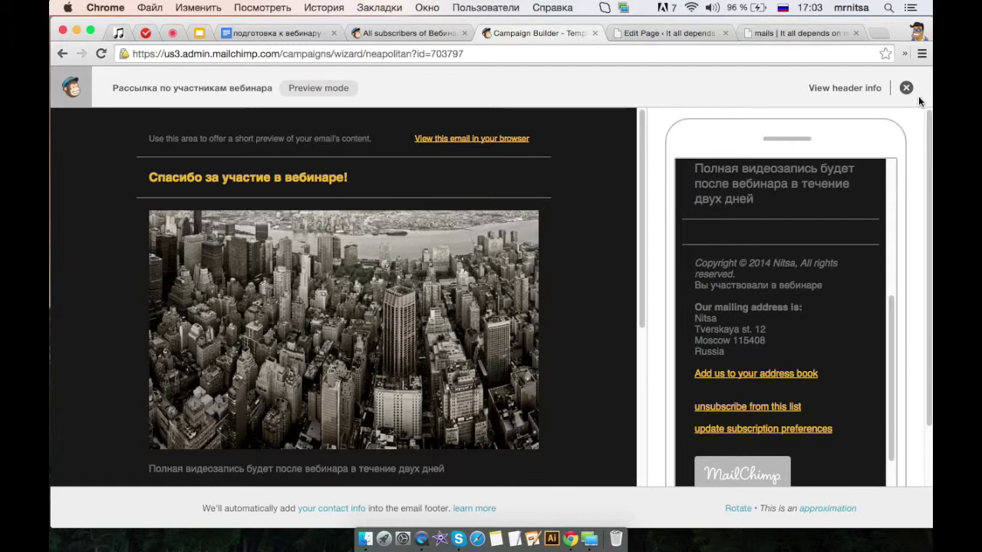
pyautogui.click(906, 89)
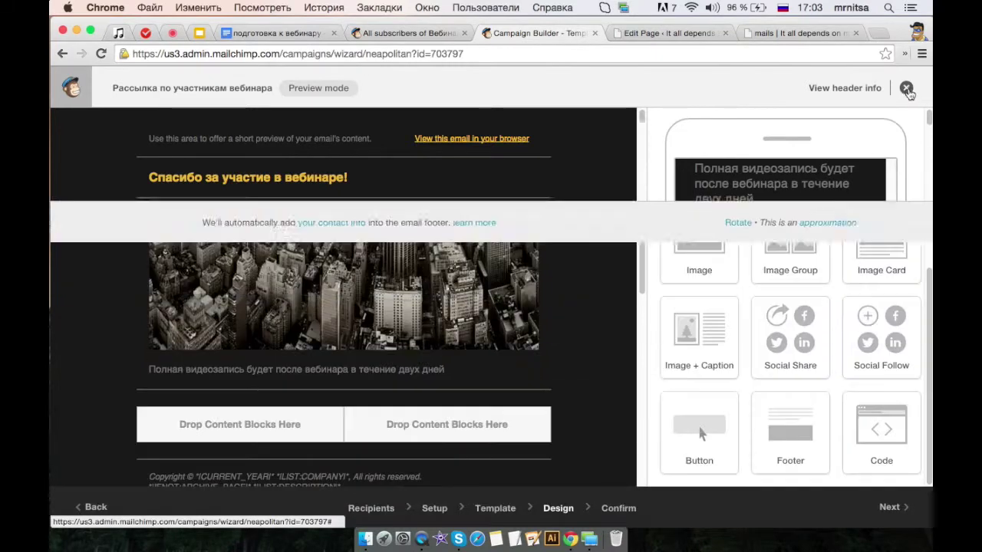
# Advance to Confirm, then go back to Recipients to fix the empty Вебинар list
pyautogui.click(883, 90)
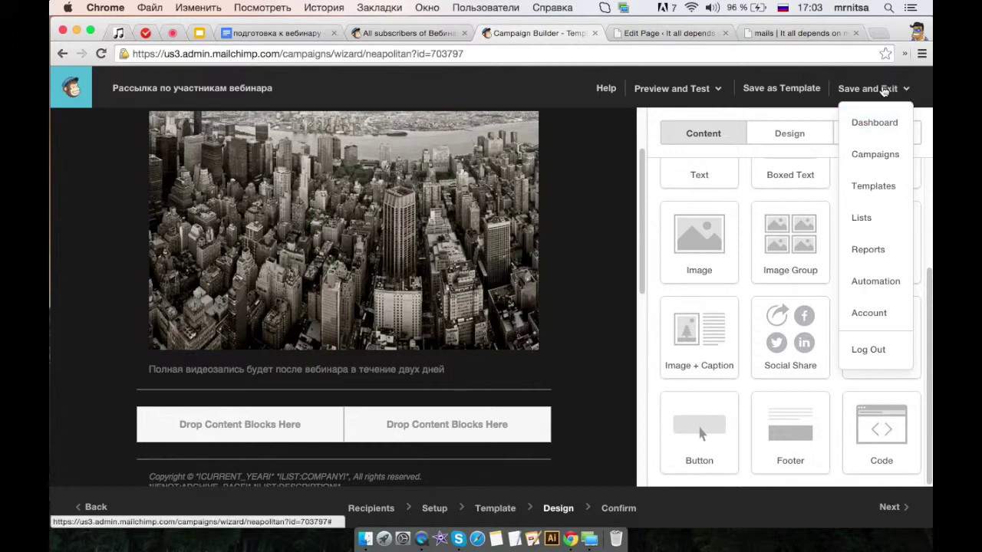
pyautogui.click(890, 507)
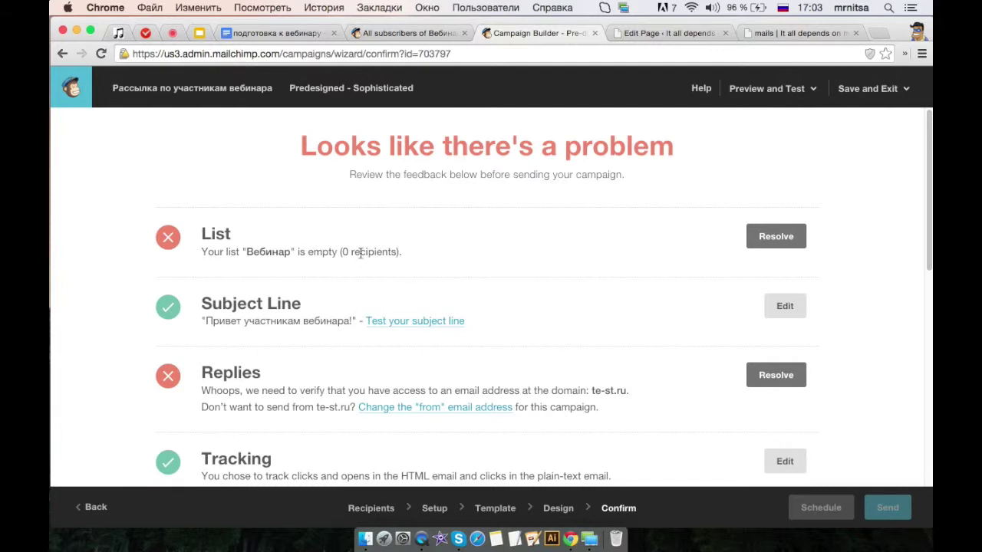
pyautogui.click(171, 33)
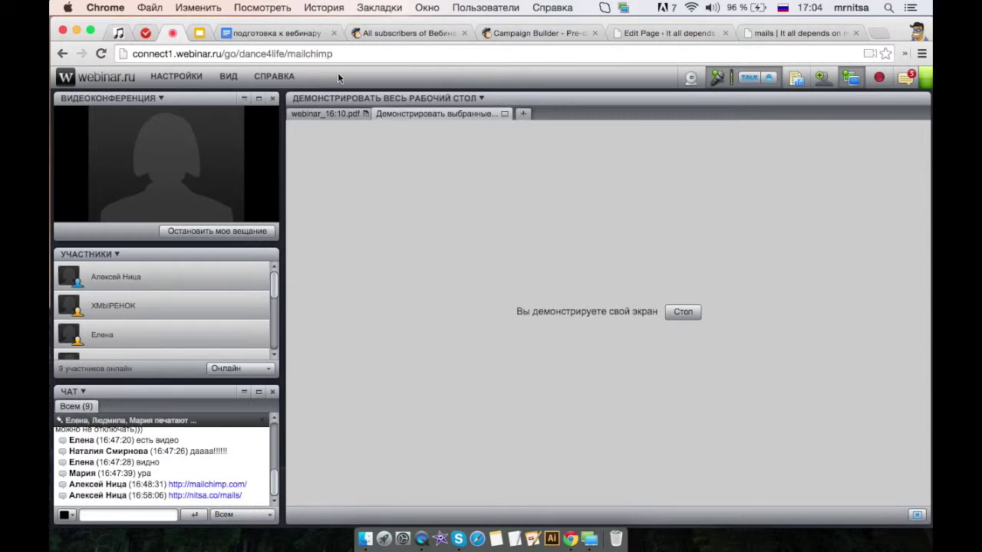
pyautogui.click(514, 34)
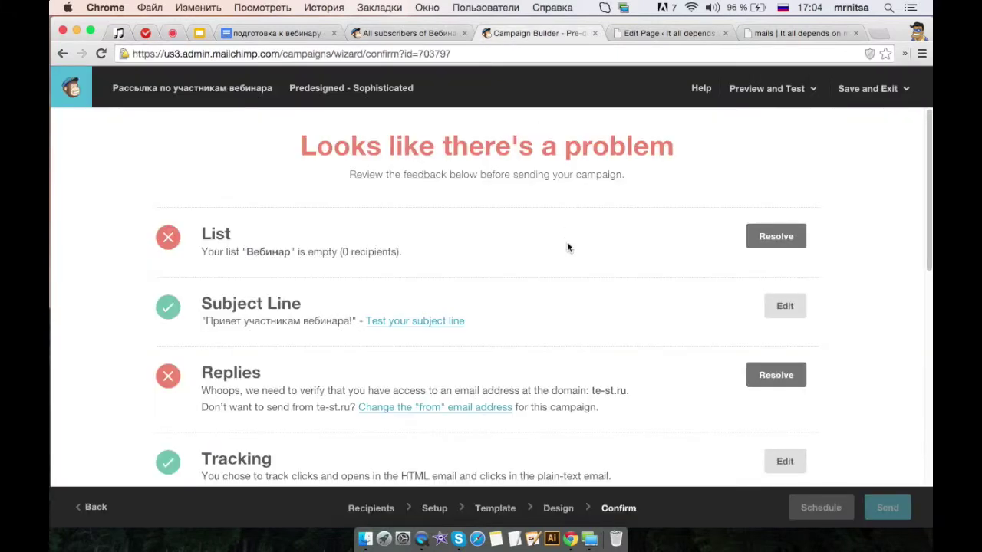
pyautogui.scroll(-2, 874, 367)
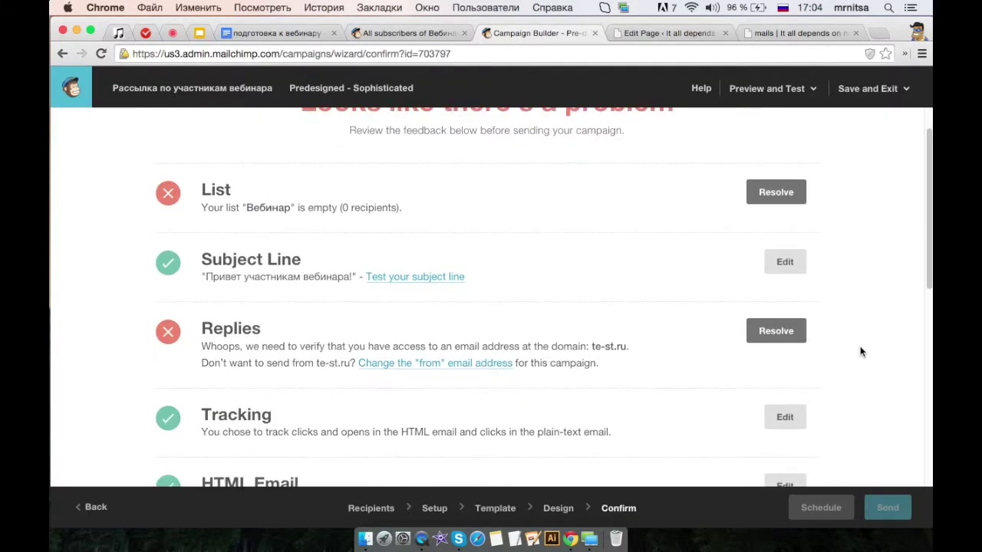
pyautogui.click(777, 194)
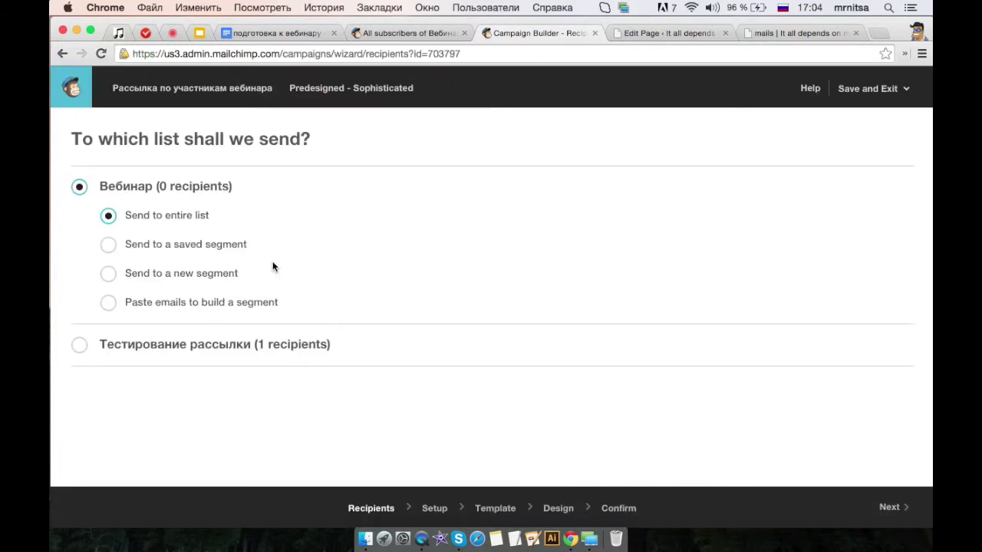
# Step forward past domain verification to templates, then back to Recipients
pyautogui.click(890, 507)
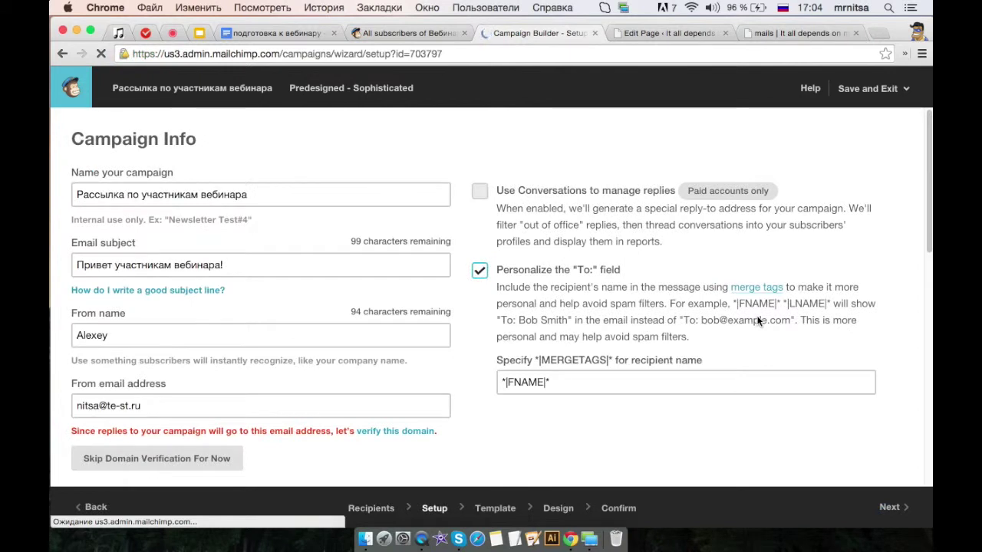
pyautogui.click(130, 458)
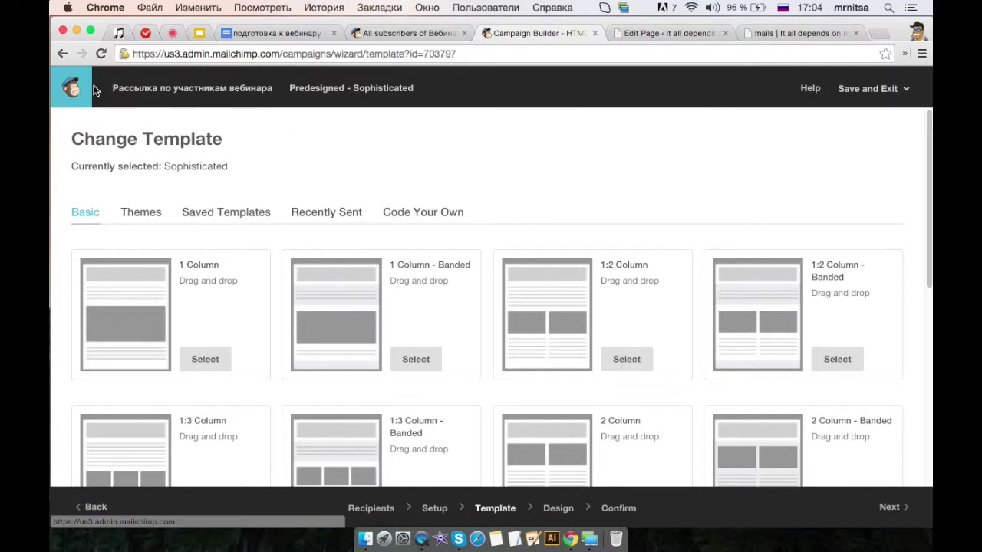
pyautogui.click(97, 505)
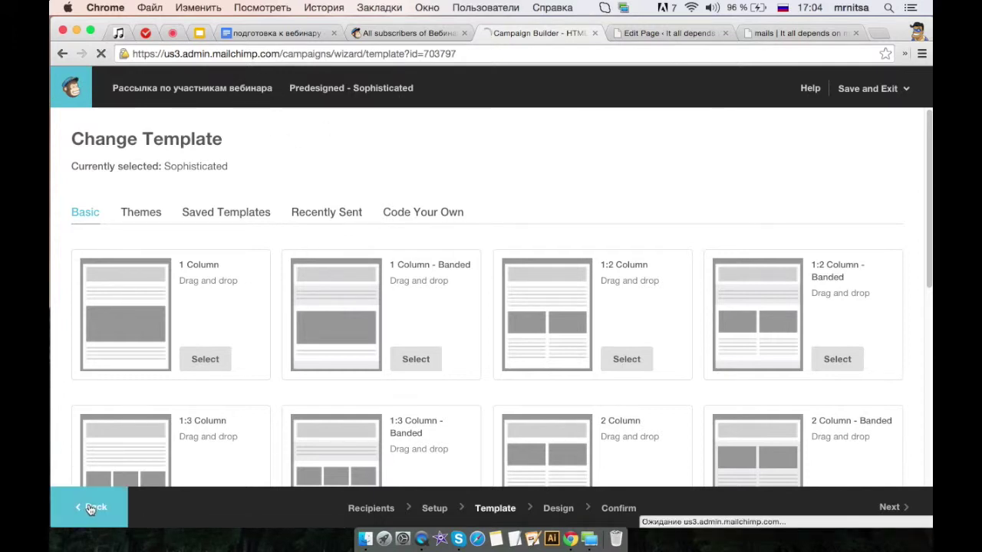
pyautogui.click(97, 508)
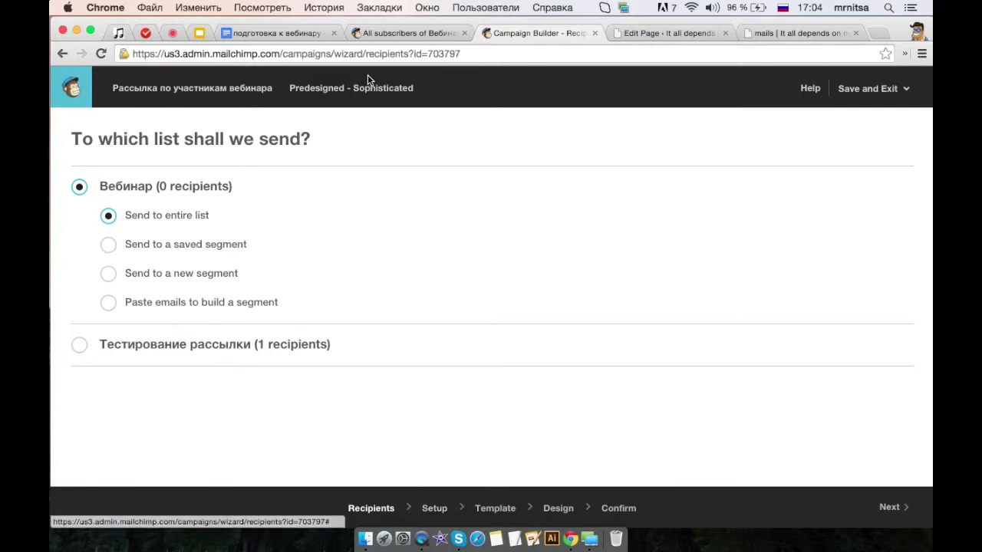
# Reopen the 'Рассылка по участникам вебинара' campaign and advance to template selection
pyautogui.click(76, 87)
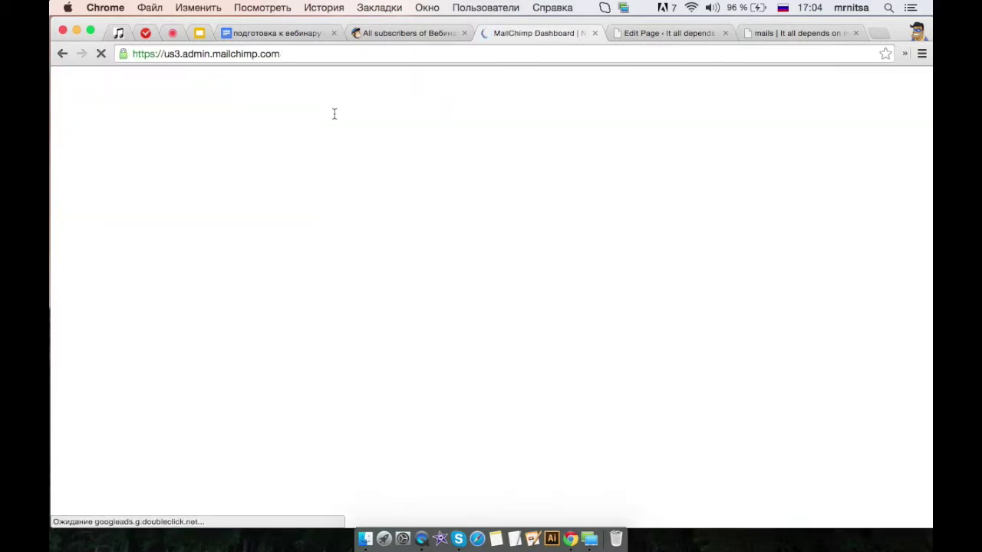
pyautogui.click(142, 262)
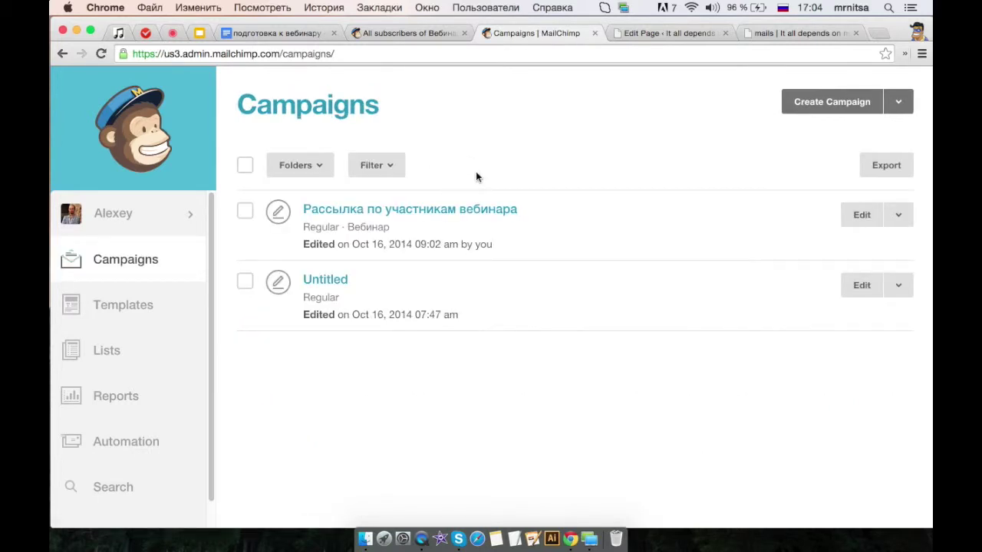
pyautogui.click(488, 211)
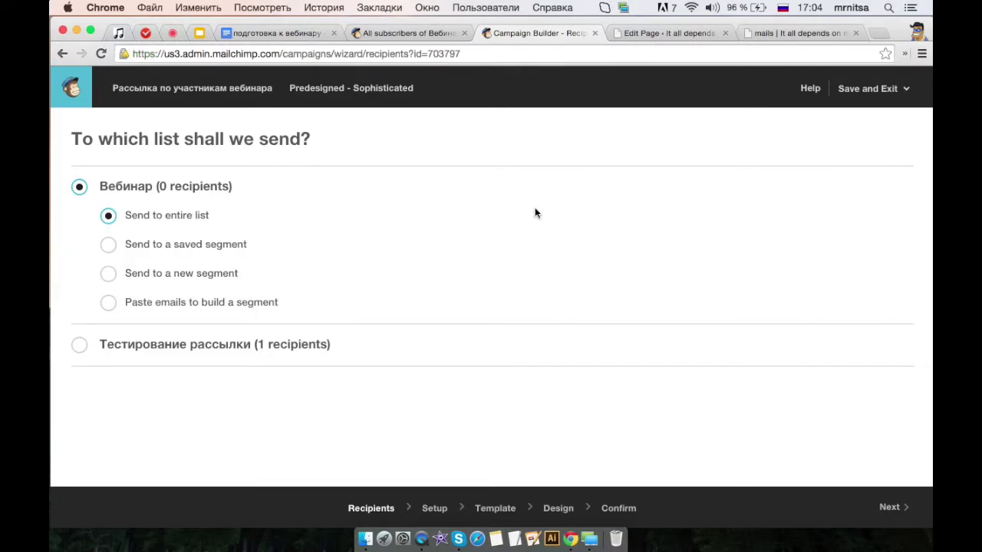
pyautogui.click(892, 507)
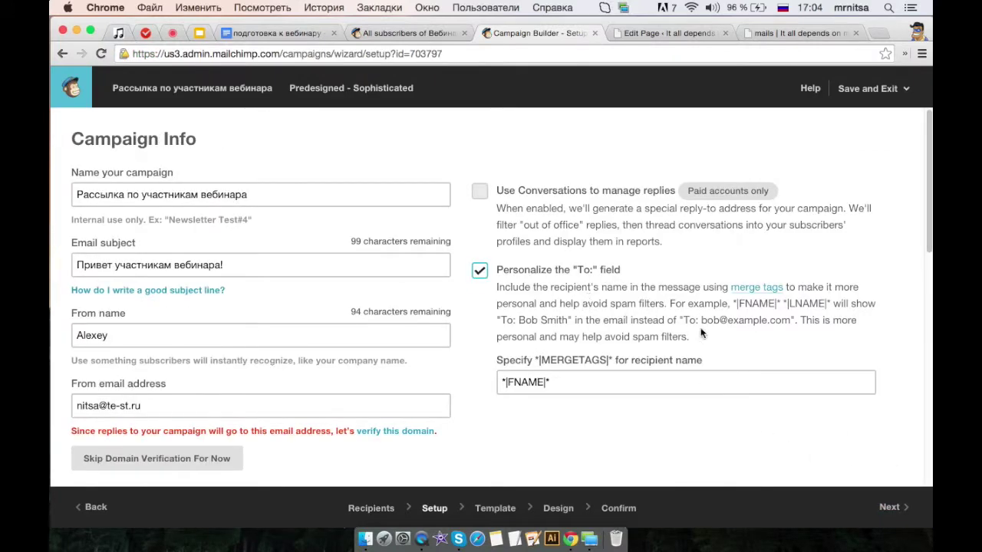
pyautogui.click(146, 460)
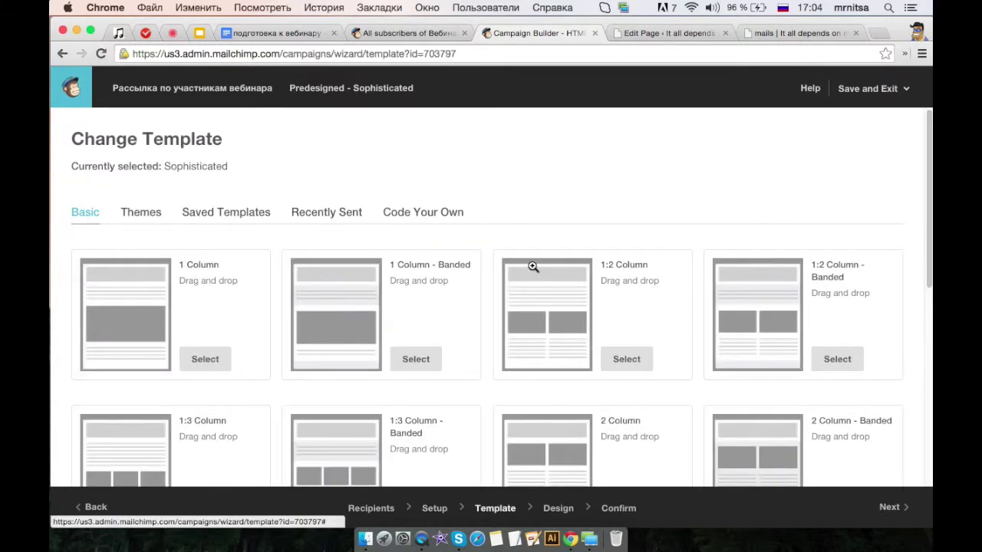
# Browse saved and recently sent templates, then switch the template to Sophisticated
pyautogui.click(257, 213)
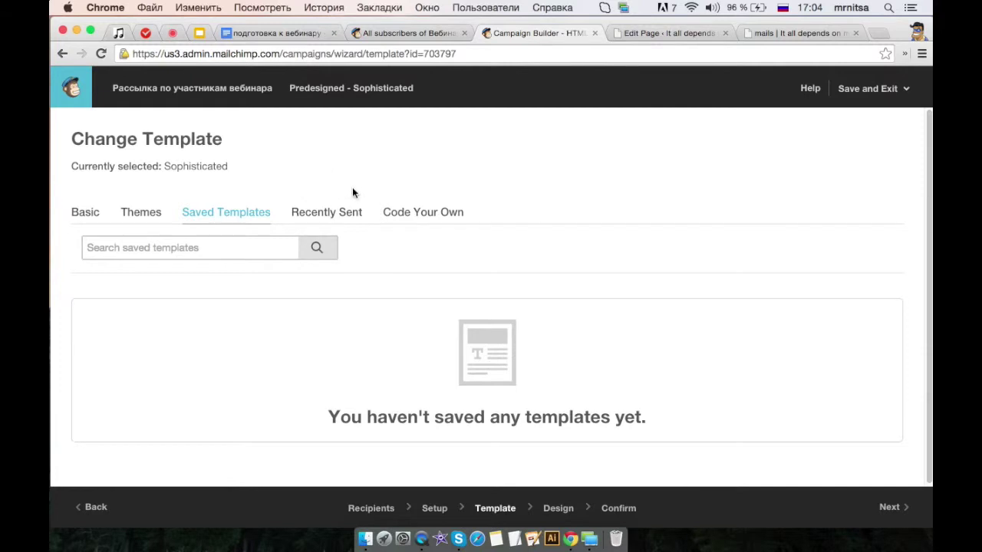
pyautogui.click(351, 212)
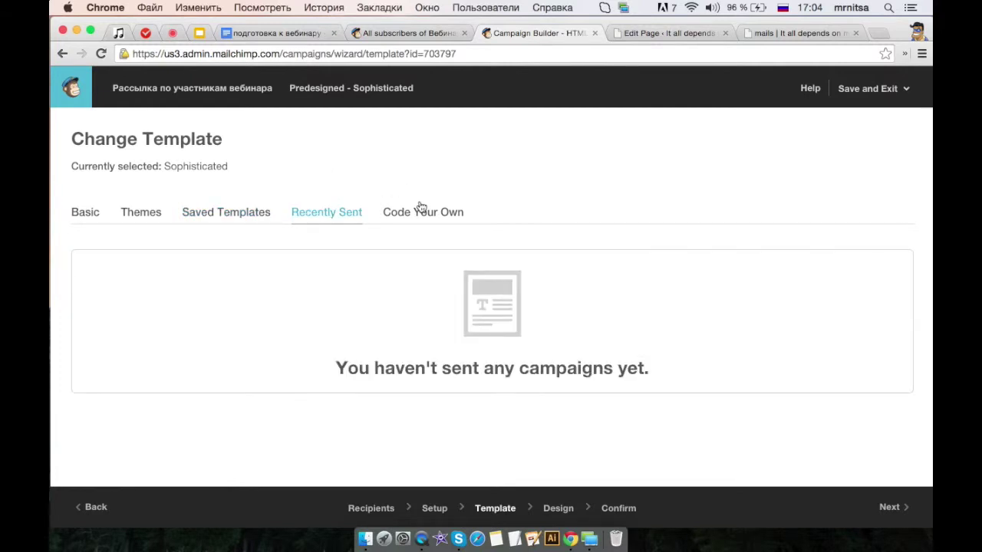
pyautogui.click(183, 218)
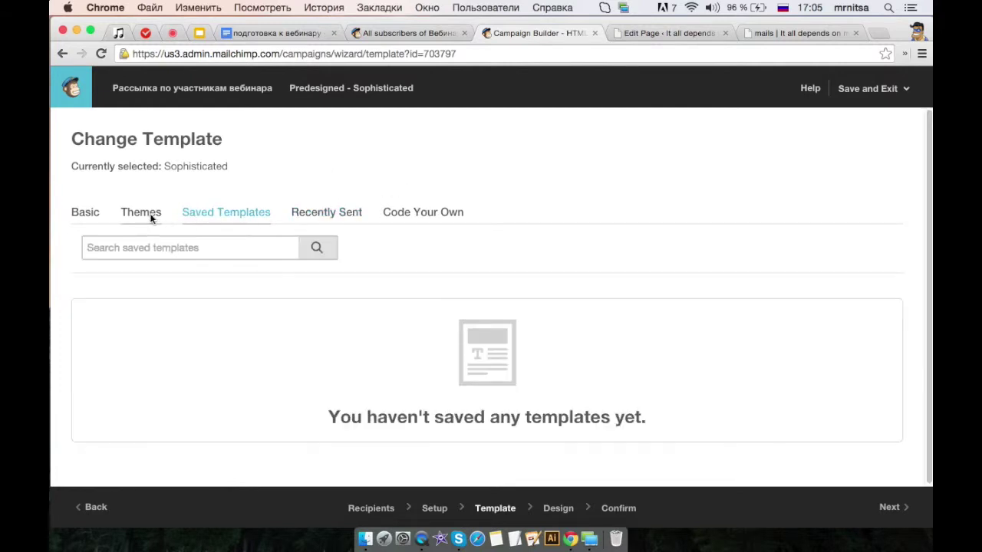
pyautogui.click(143, 215)
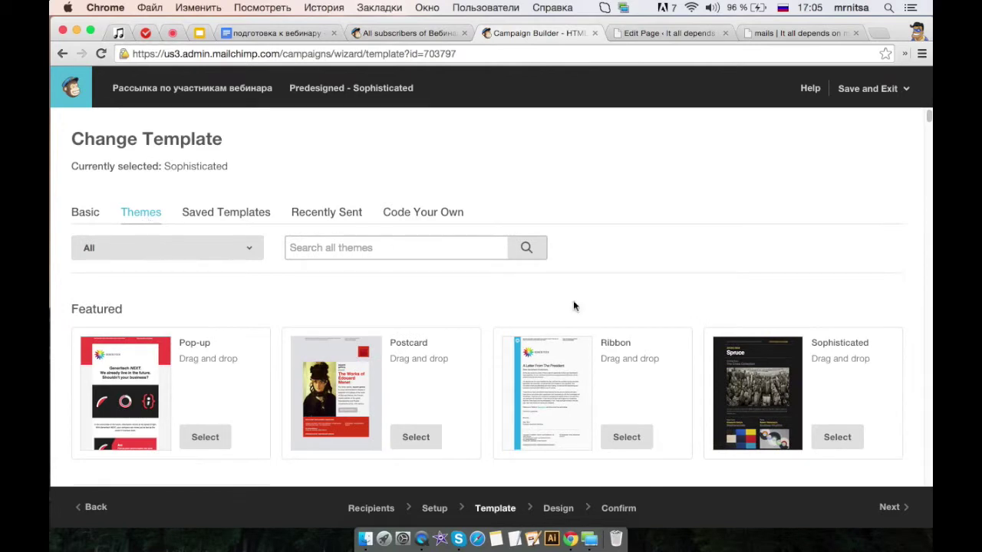
pyautogui.click(838, 436)
pyautogui.click(354, 381)
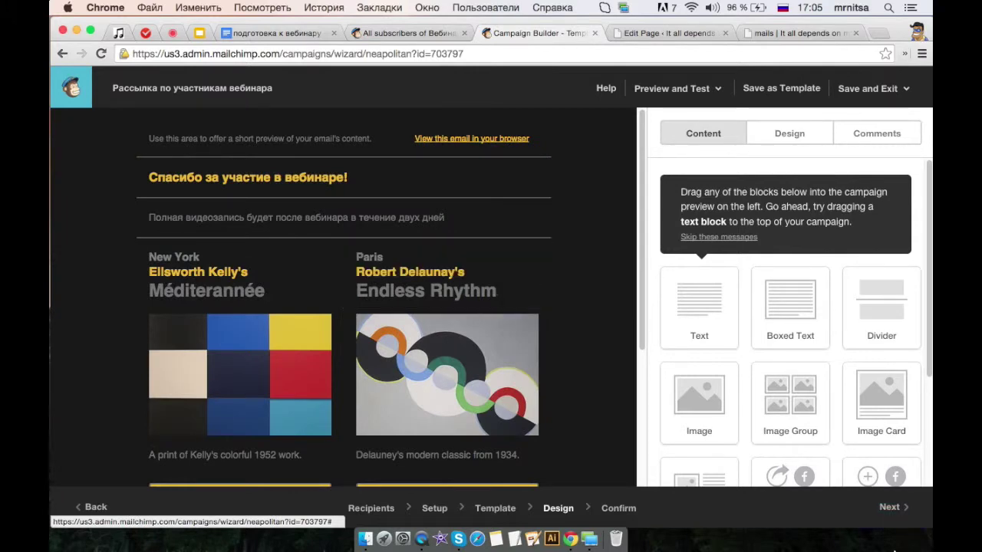
# Advance the campaign to Confirm and review its checklist
pyautogui.click(889, 507)
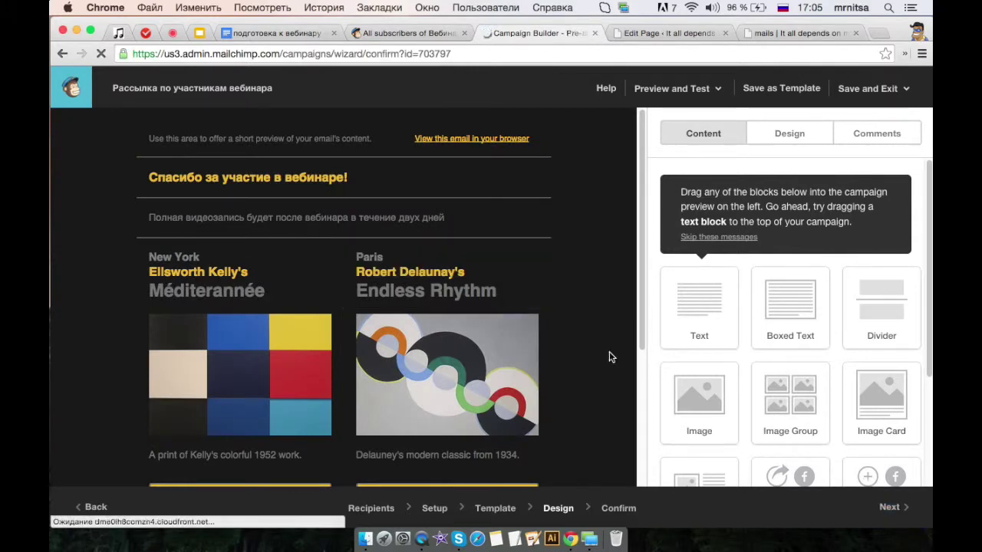
pyautogui.scroll(-5, 907, 283)
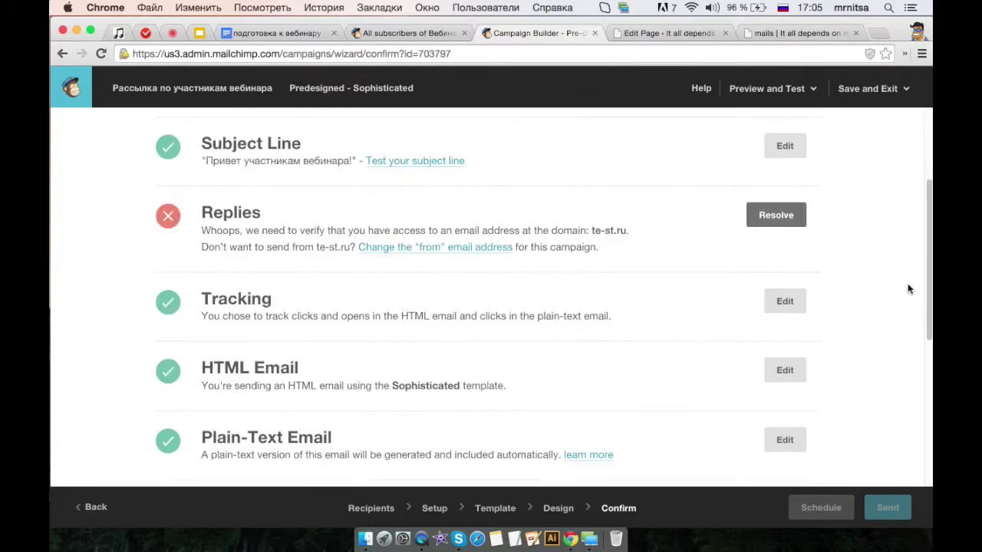
pyautogui.scroll(-2, 903, 294)
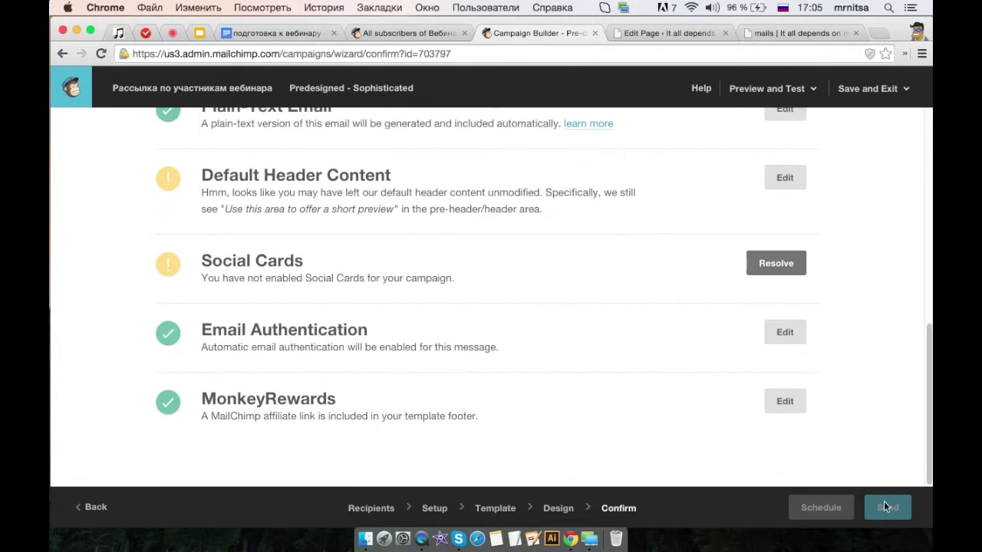
pyautogui.scroll(5, 861, 339)
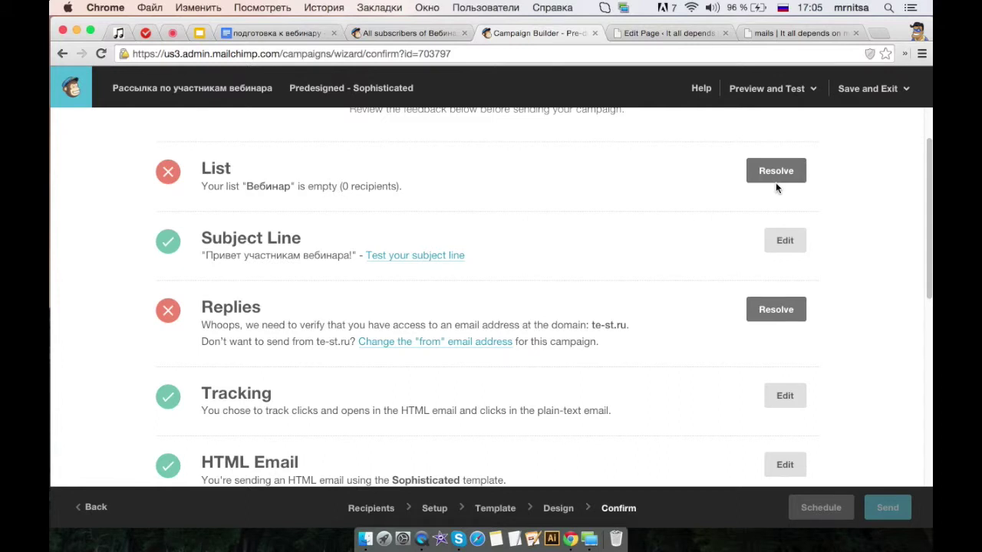
pyautogui.scroll(1, 777, 188)
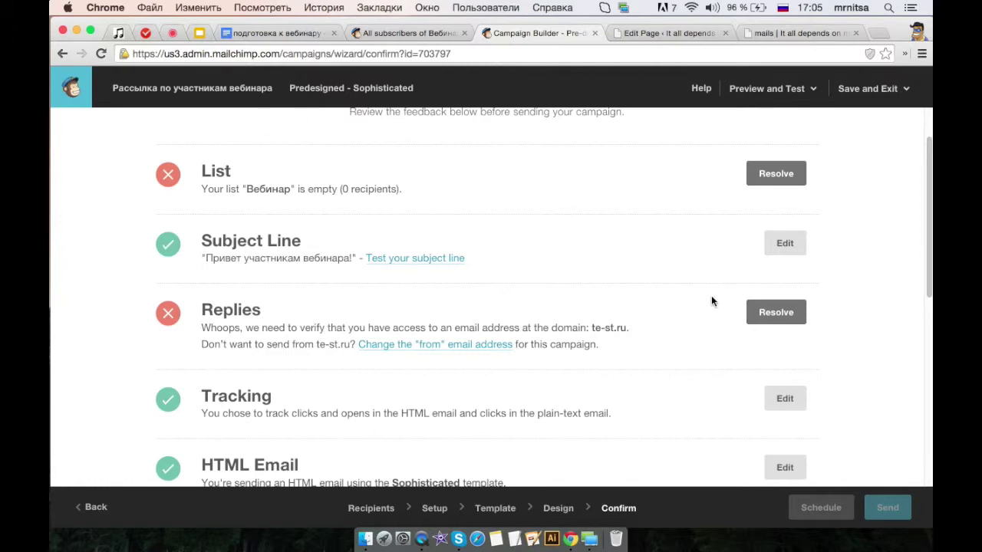
pyautogui.scroll(-2, 710, 299)
pyautogui.scroll(-10, 884, 290)
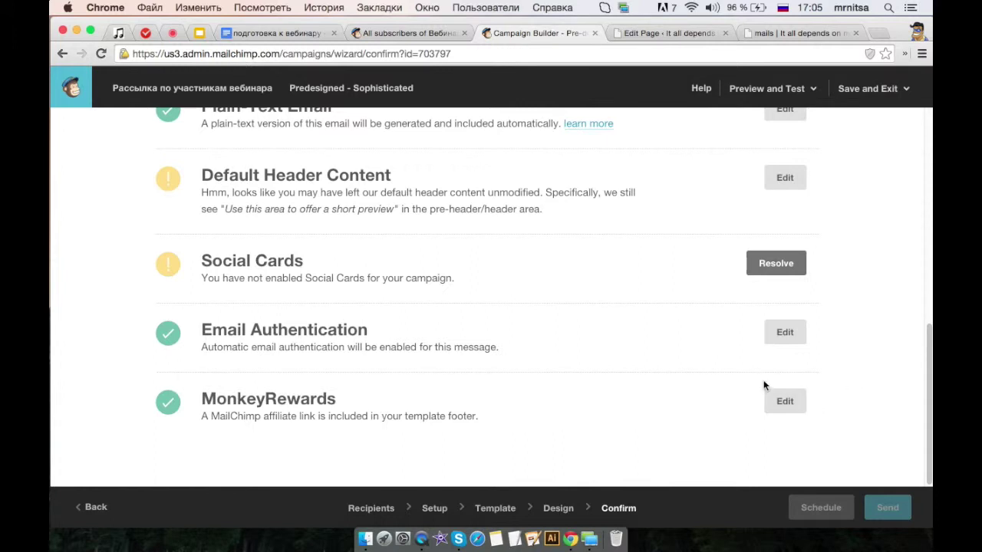
# Check the webinar broadcast, then open the Gmail inbox in a new tab
pyautogui.click(175, 34)
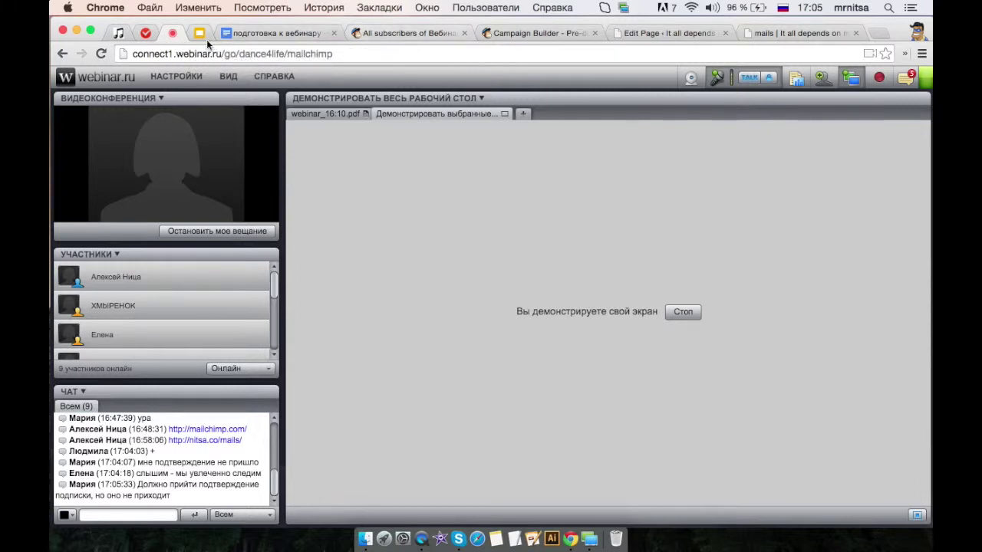
pyautogui.click(877, 33)
pyautogui.click(66, 79)
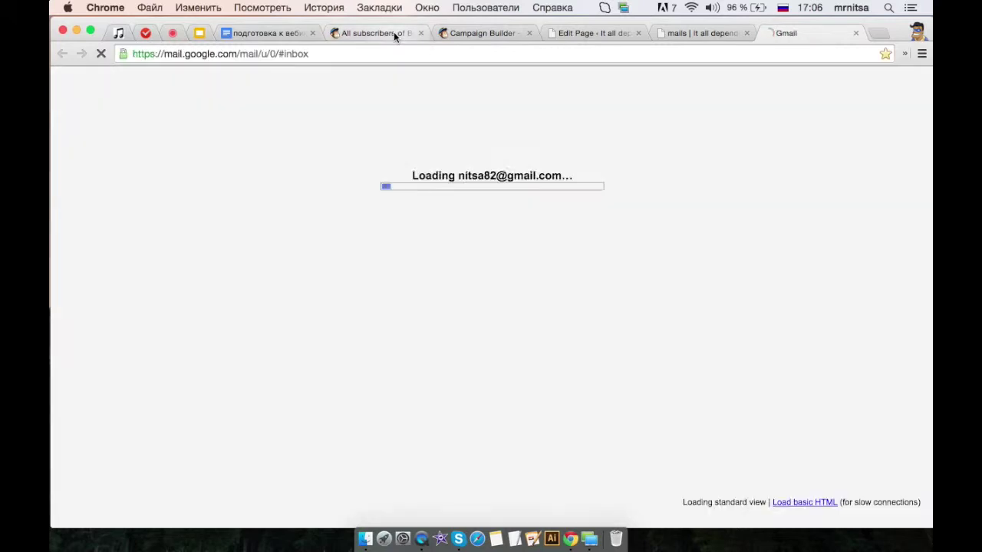
# Open the Вебинар list's Signup forms page and its Settings dropdown
pyautogui.click(394, 33)
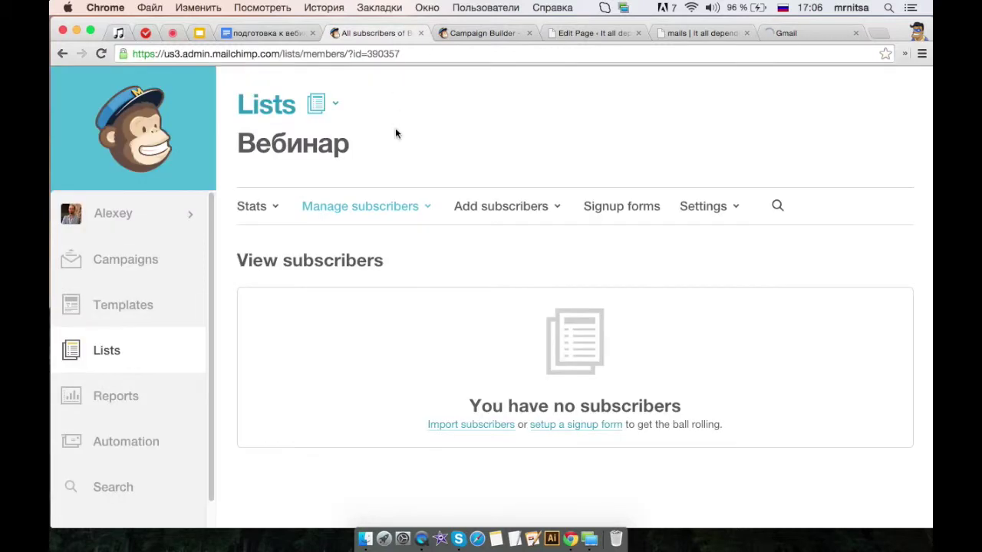
pyautogui.click(115, 351)
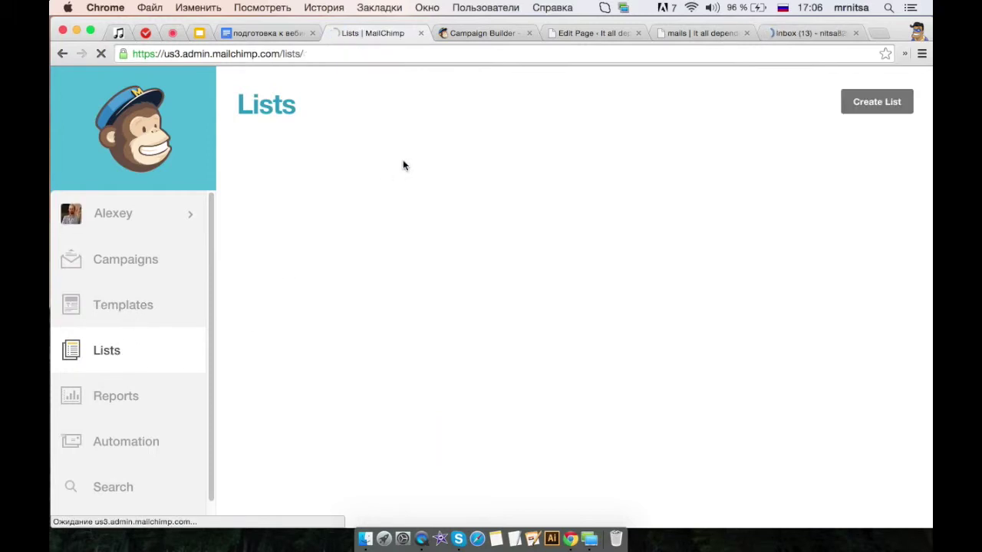
pyautogui.click(312, 211)
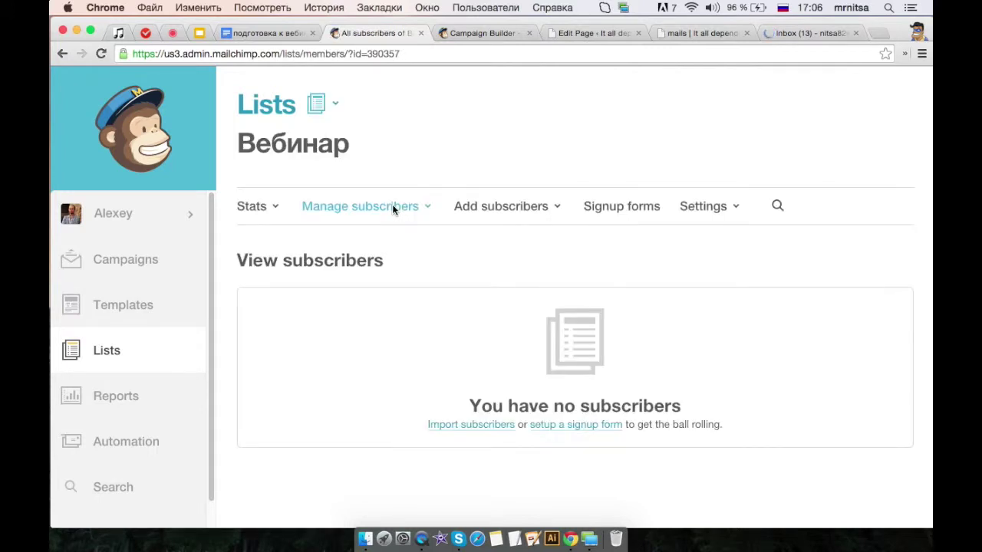
pyautogui.click(661, 214)
pyautogui.scroll(-3, 674, 230)
pyautogui.scroll(3, 674, 240)
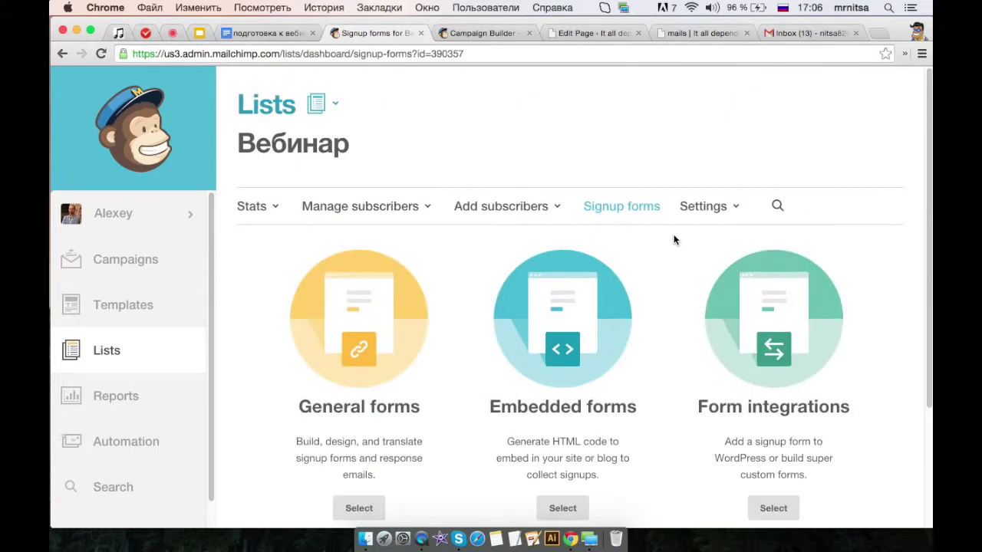
pyautogui.click(723, 218)
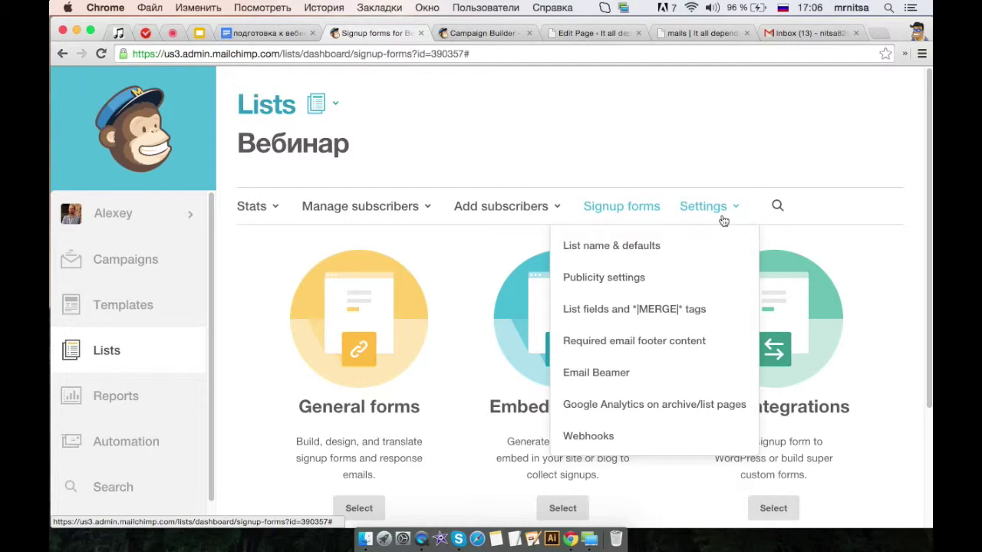
# Open the Вебинар list name and defaults settings, glancing over the Gmail, signup, editor and campaign tabs
pyautogui.click(682, 244)
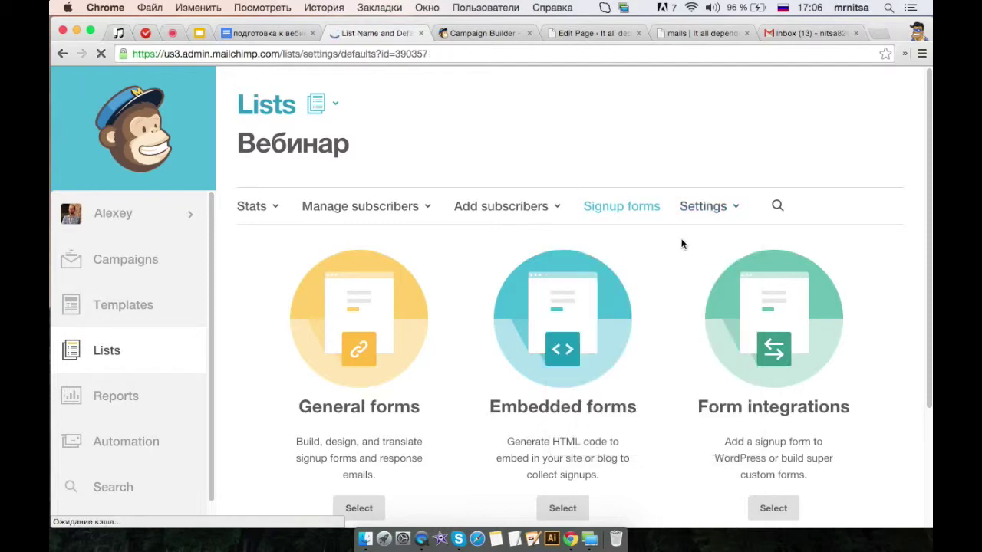
pyautogui.scroll(-4, 685, 244)
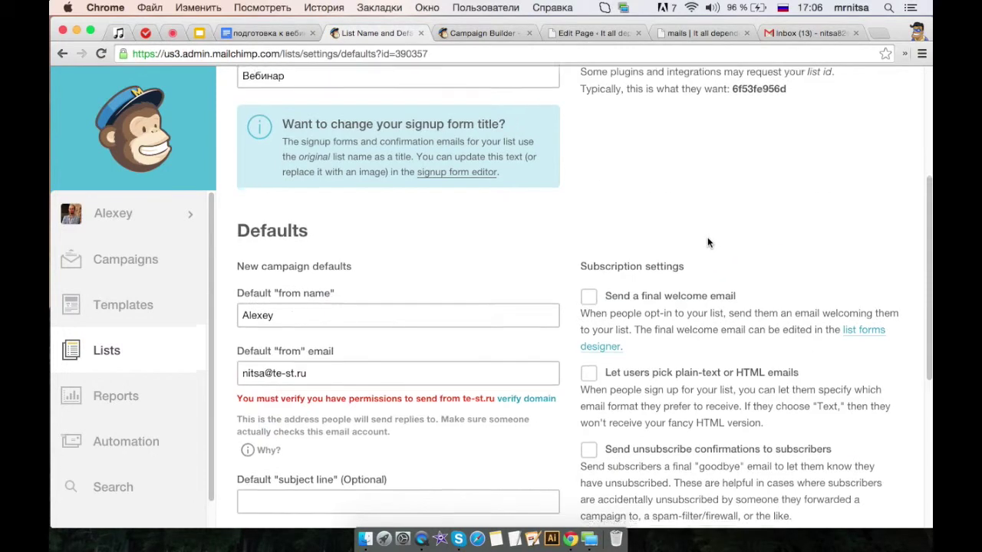
pyautogui.scroll(-4, 708, 243)
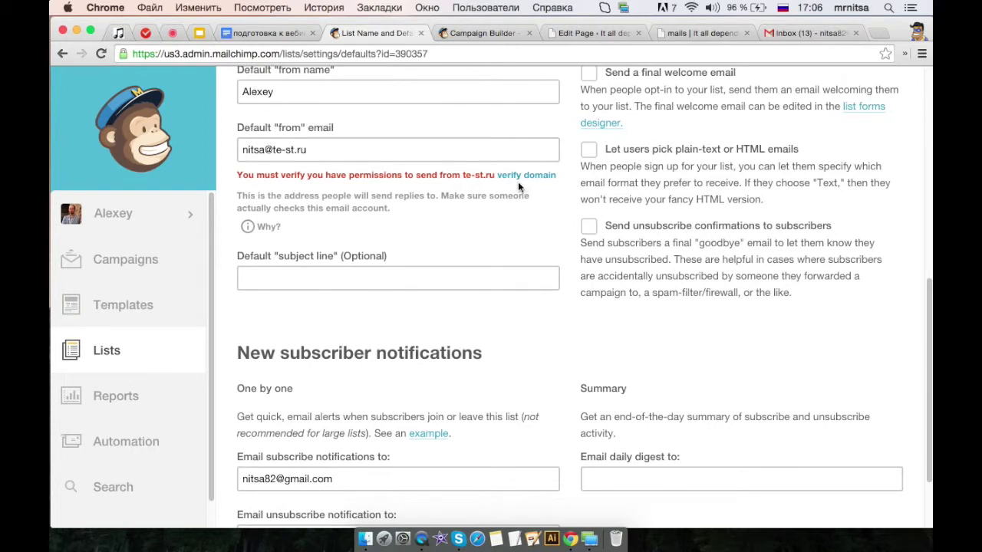
pyautogui.click(788, 31)
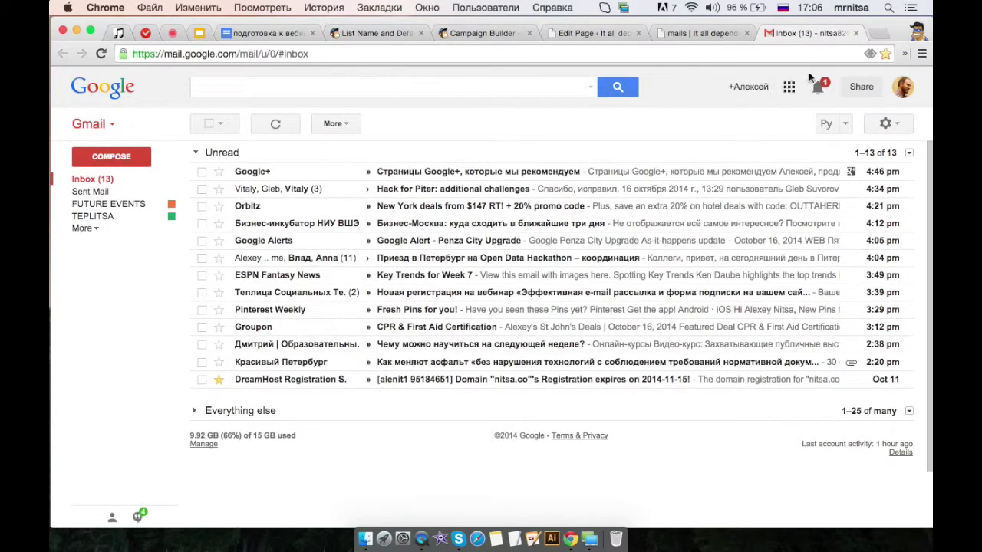
pyautogui.click(710, 33)
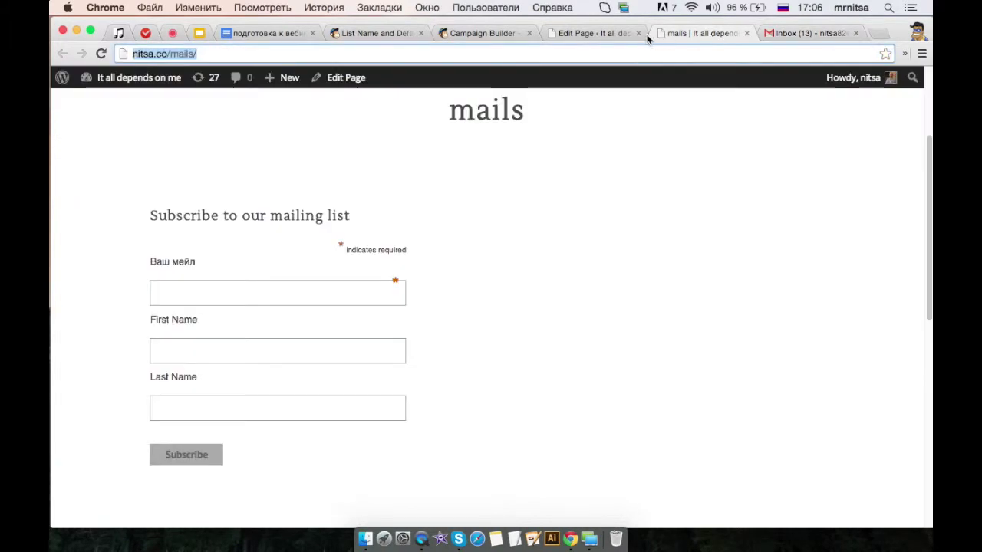
pyautogui.click(594, 34)
pyautogui.click(480, 34)
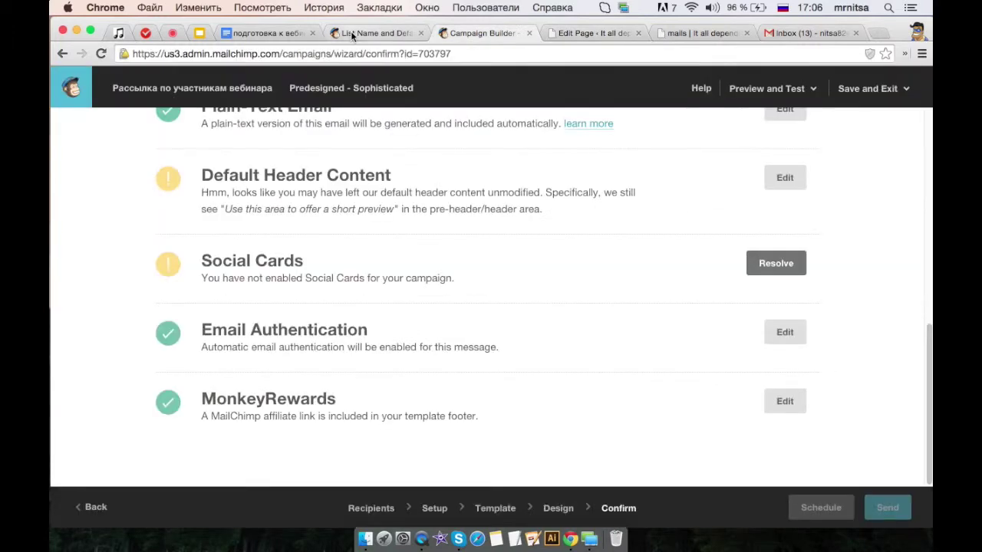
pyautogui.click(355, 33)
# Replace the default sender address with the owner's Gmail address and save the list defaults
pyautogui.scroll(3, 322, 277)
pyautogui.moveTo(321, 277); pyautogui.dragTo(226, 260)
pyautogui.write('тшеы')
pyautogui.press('BackSpace')
pyautogui.press('BackSpace')
pyautogui.press('BackSpace')
pyautogui.hotkey('ctrl', 'space')
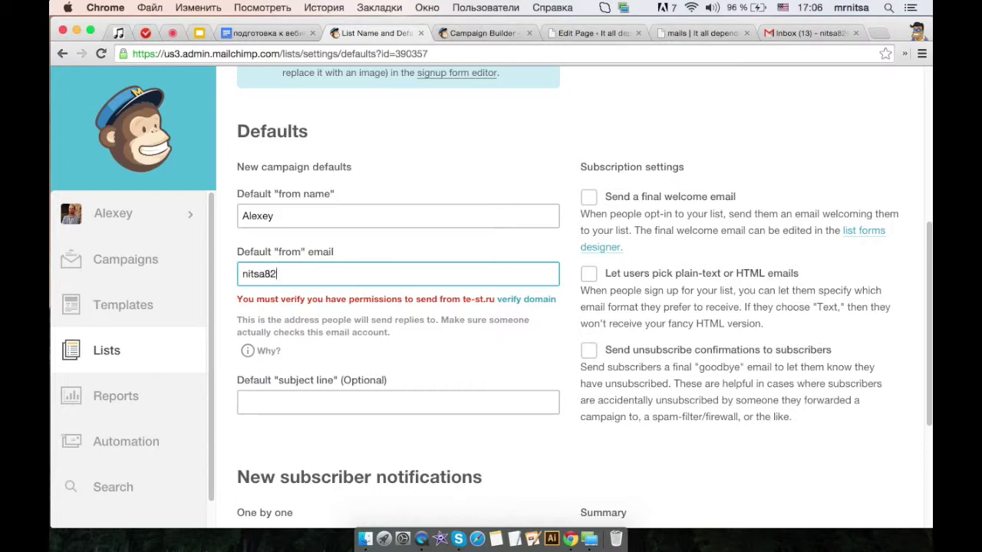
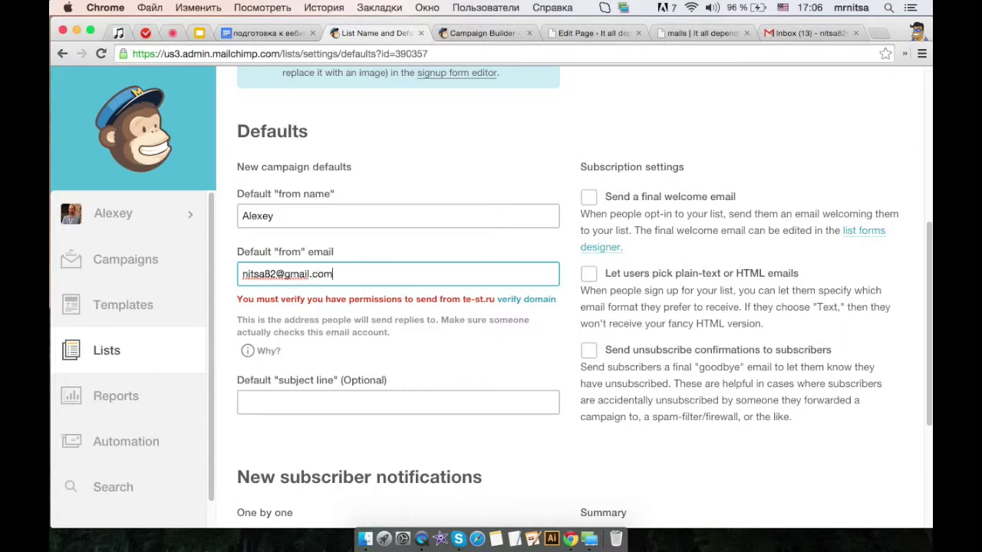
pyautogui.scroll(-5, 461, 295)
pyautogui.click(311, 499)
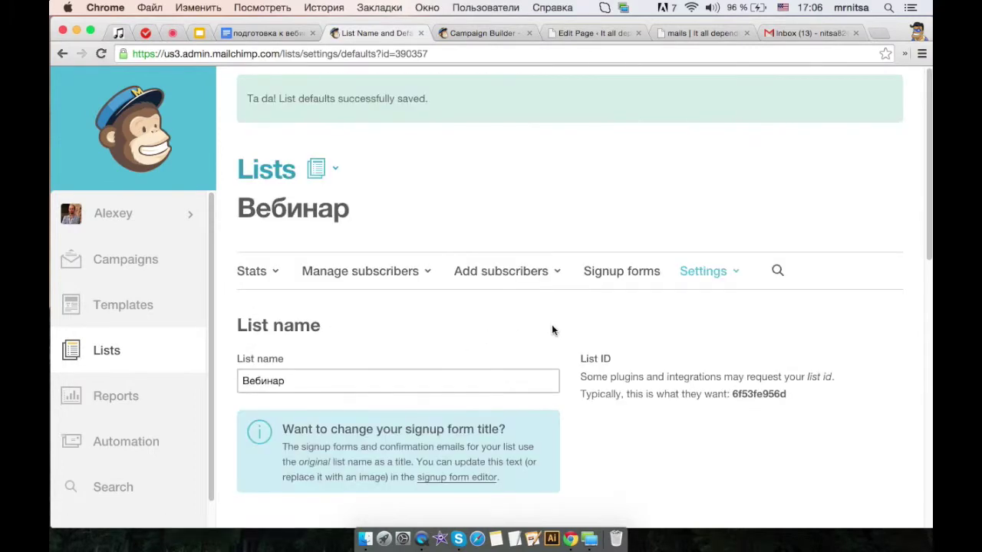
# Enable 'Let users pick plain-text or HTML emails' in the list settings
pyautogui.scroll(-2, 553, 324)
pyautogui.scroll(-2, 558, 320)
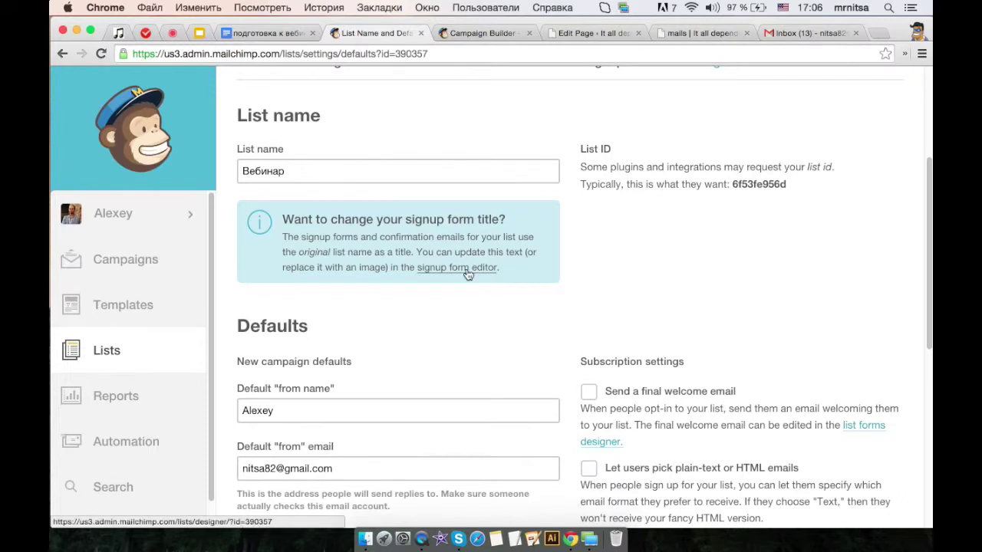
pyautogui.scroll(-2, 847, 291)
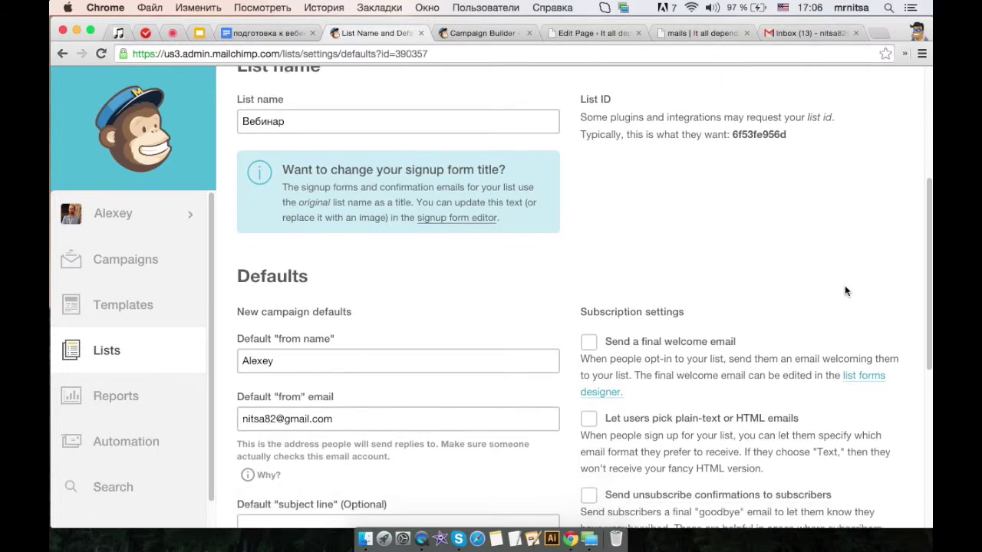
pyautogui.scroll(-1, 844, 290)
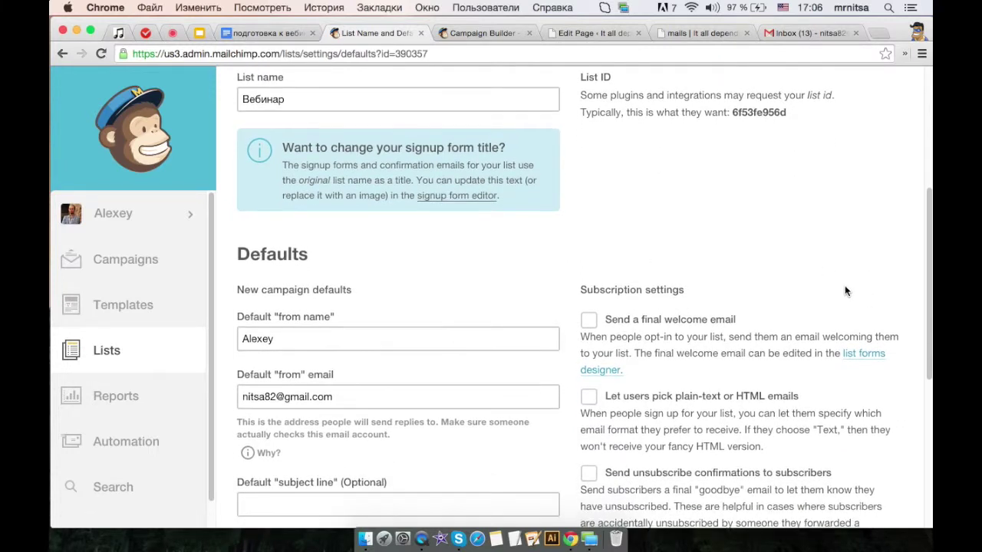
pyautogui.scroll(-2, 845, 290)
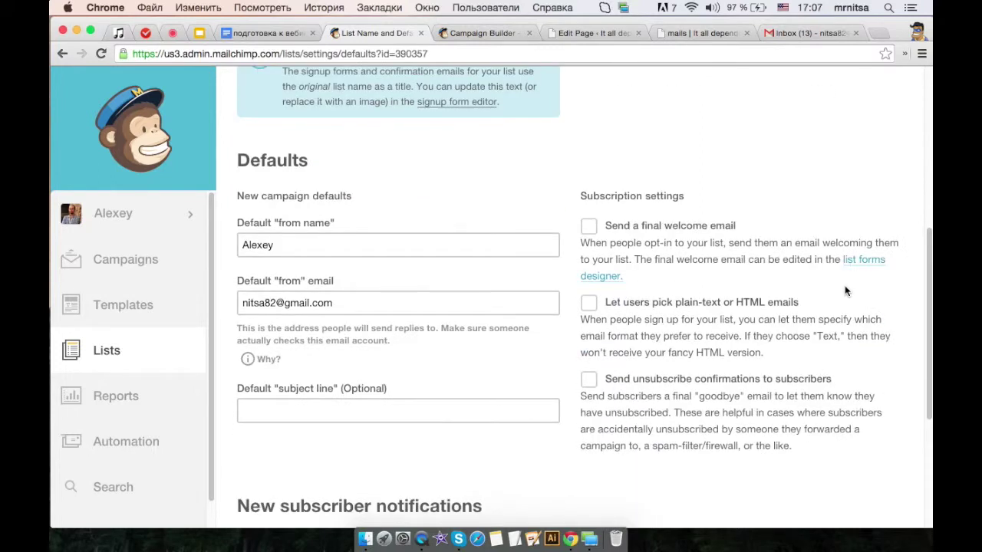
pyautogui.click(588, 305)
pyautogui.scroll(-1, 560, 330)
# Set the default subject line to «Спасибо за подписку!» and save the list defaults
pyautogui.click(465, 352)
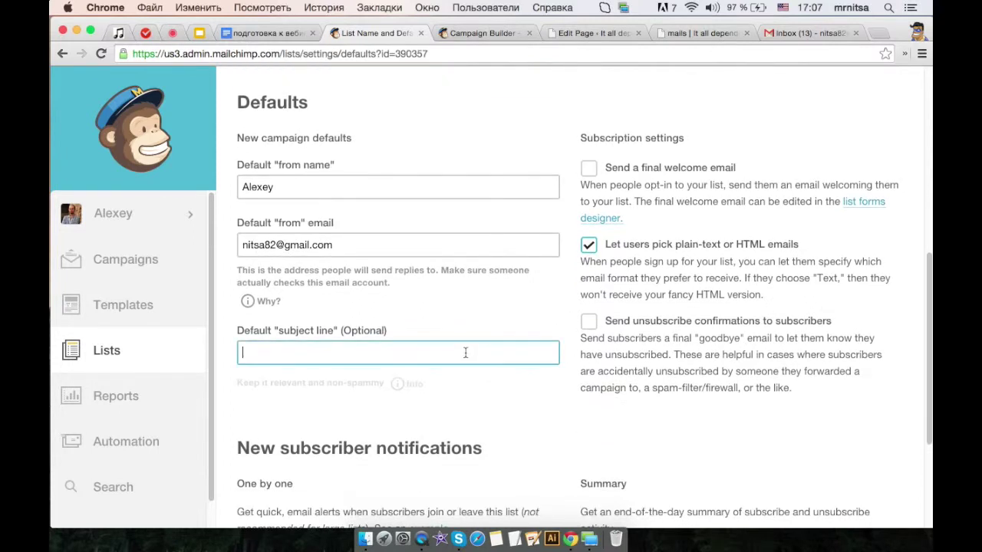
pyautogui.write('C')
pyautogui.press('BackSpace')
pyautogui.press('BackSpace')
pyautogui.press('BackSpace')
pyautogui.press('BackSpace')
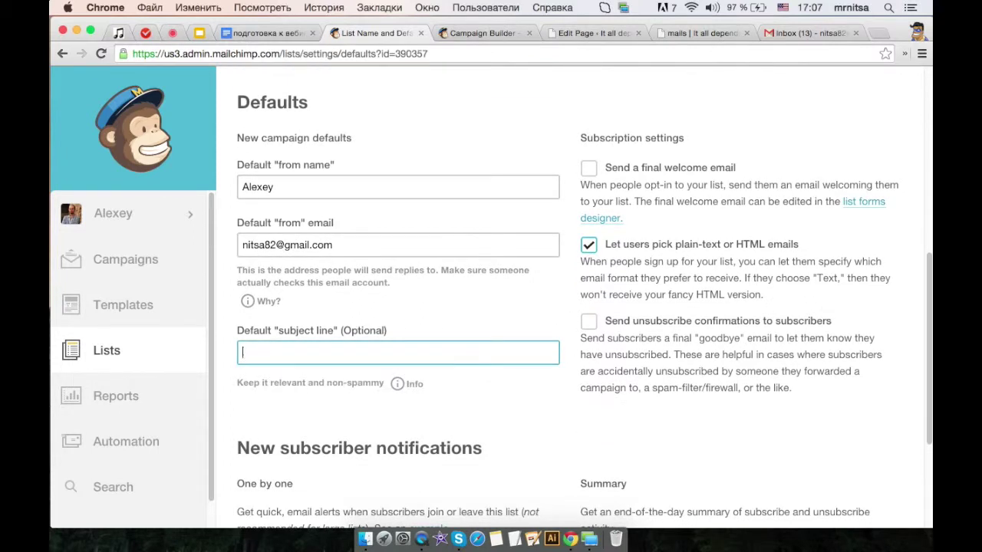
pyautogui.write('Спасибо за подписку')
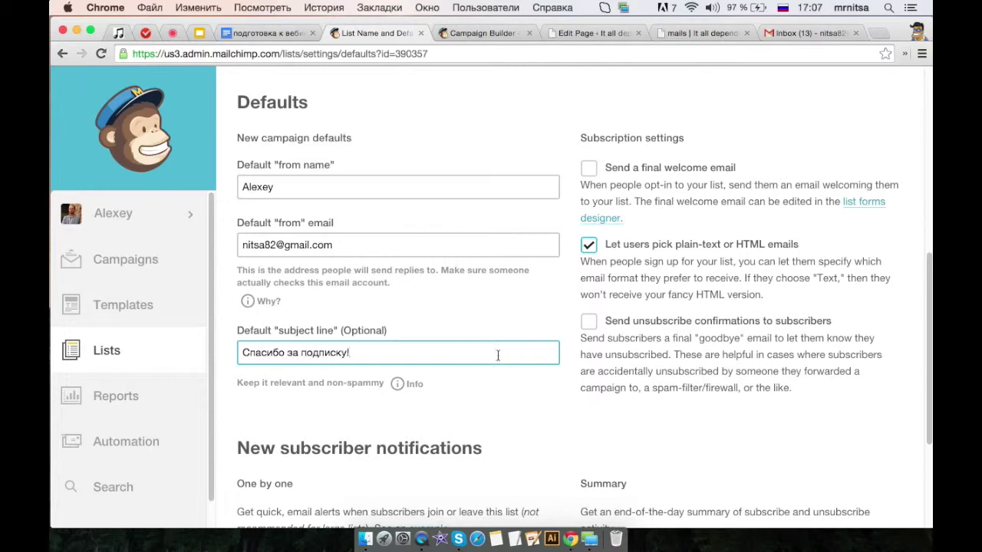
pyautogui.write('!')
pyautogui.scroll(-5, 497, 355)
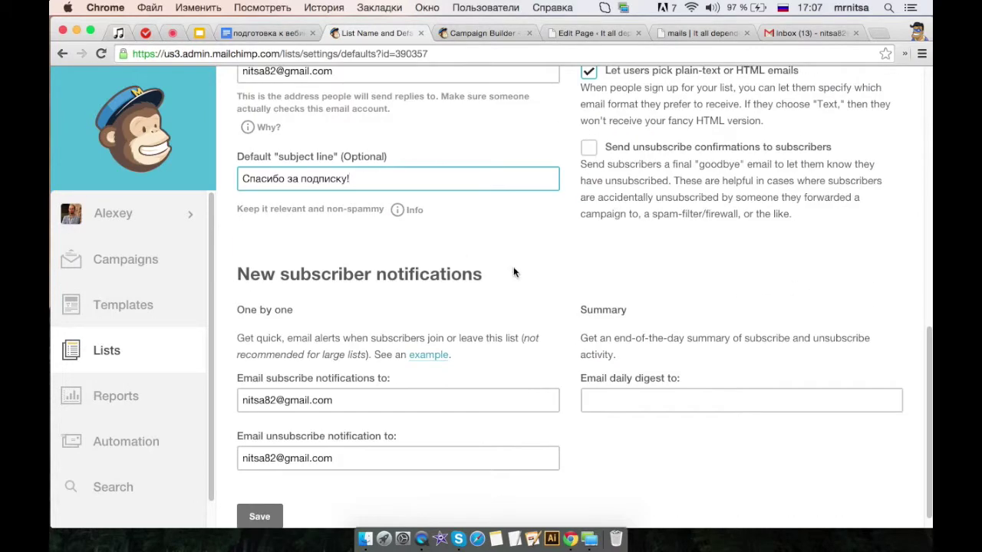
pyautogui.scroll(-1, 515, 272)
pyautogui.scroll(15, 491, 274)
pyautogui.scroll(-15, 301, 353)
pyautogui.click(261, 499)
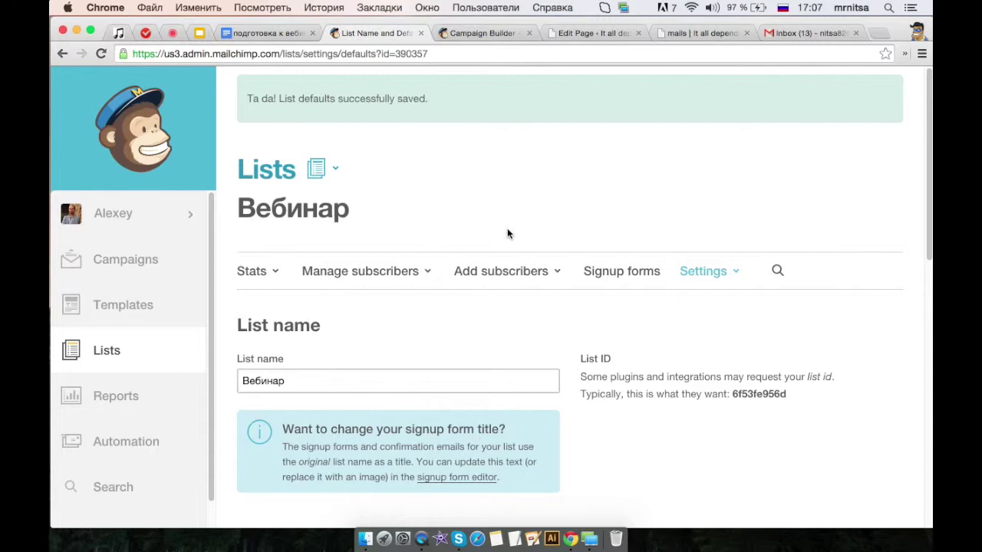
pyautogui.click(173, 33)
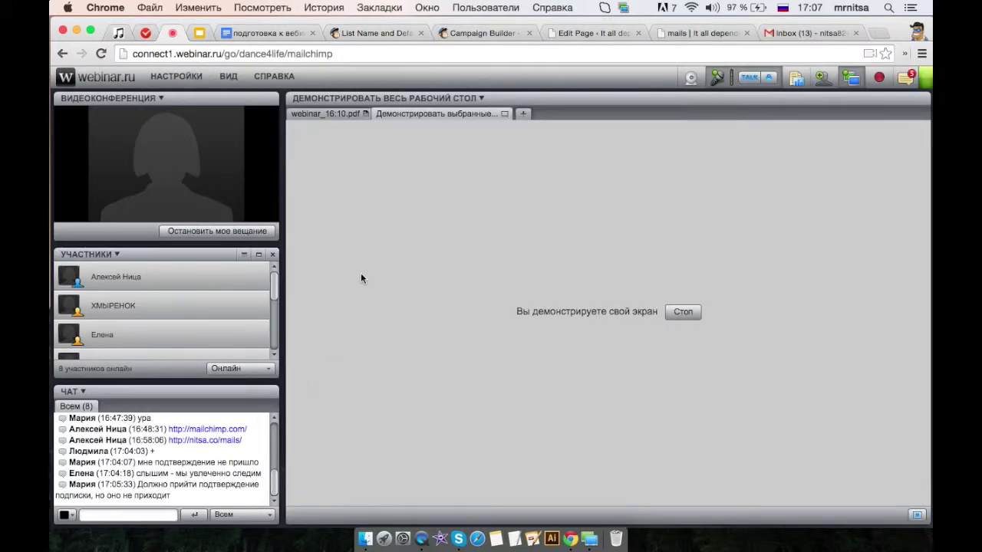
# Reload the mails signup page and enter the subscriber's email address in the form
pyautogui.click(721, 34)
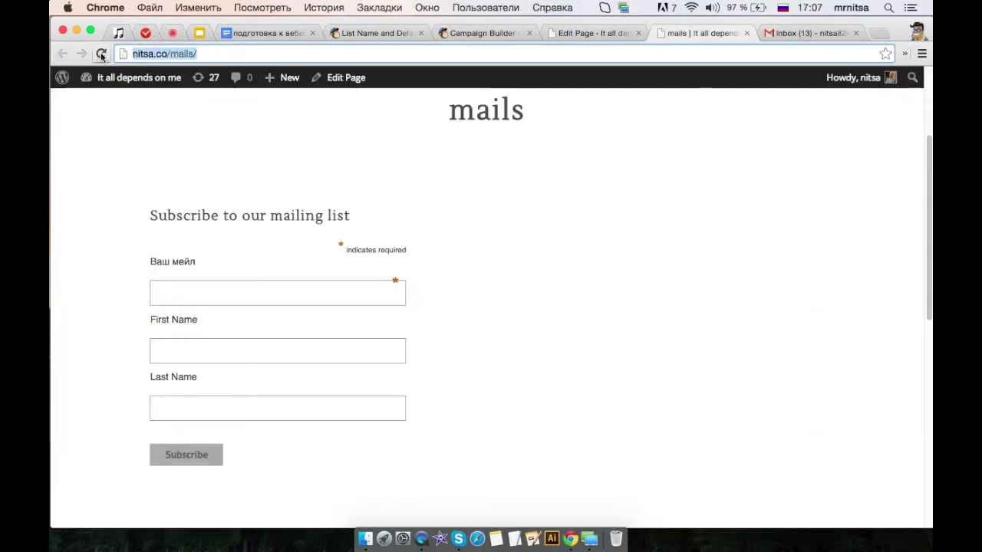
pyautogui.click(101, 54)
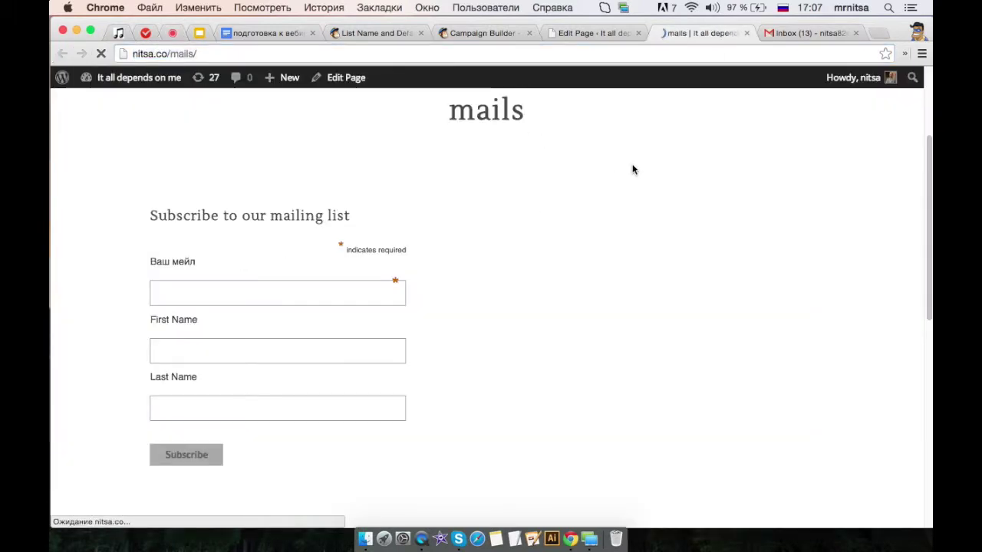
pyautogui.click(342, 292)
pyautogui.write('тш')
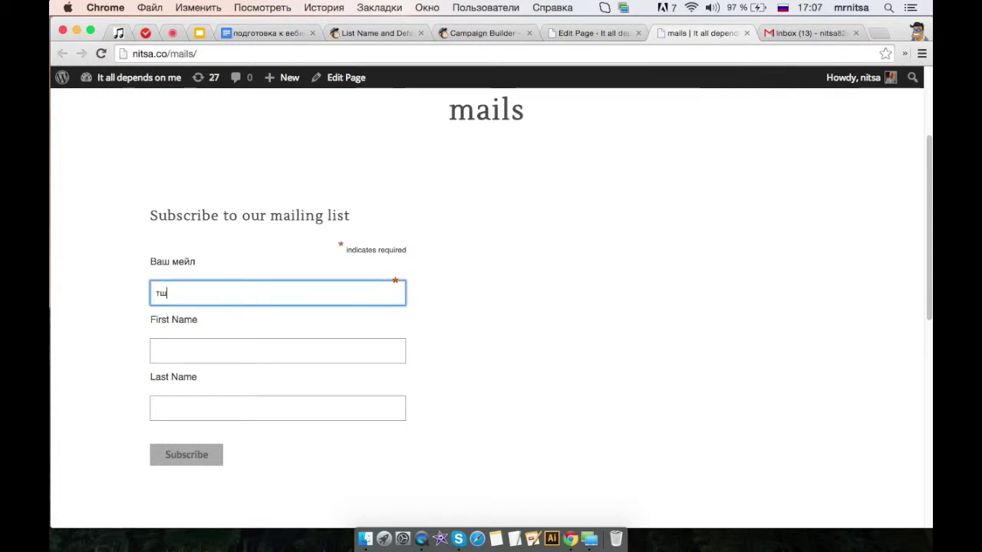
pyautogui.write('тш')
pyautogui.press('BackSpace')
pyautogui.press('BackSpace')
pyautogui.press('super+space')
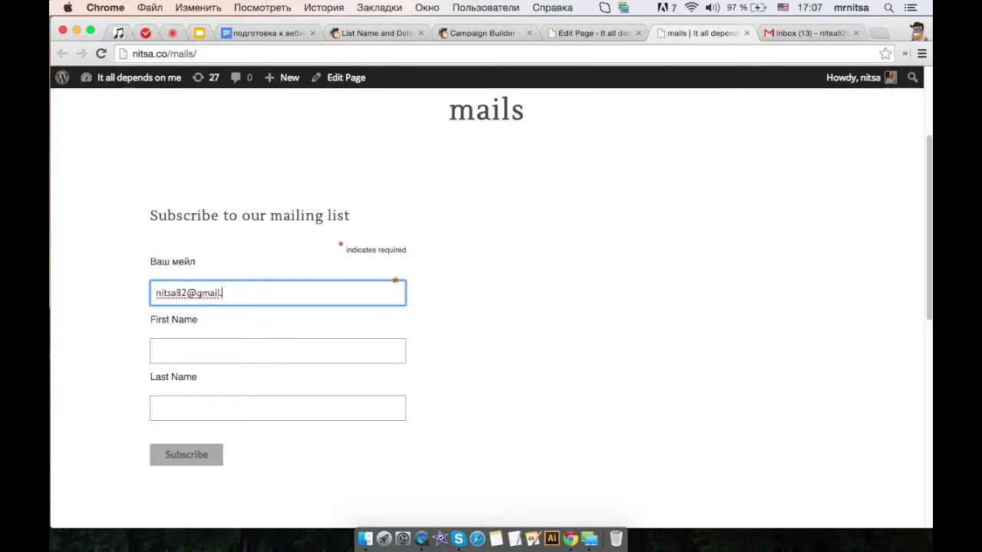
# Fill in the subscriber's first and last name and submit the Subscribe form
pyautogui.click(355, 349)
pyautogui.write('Alec')
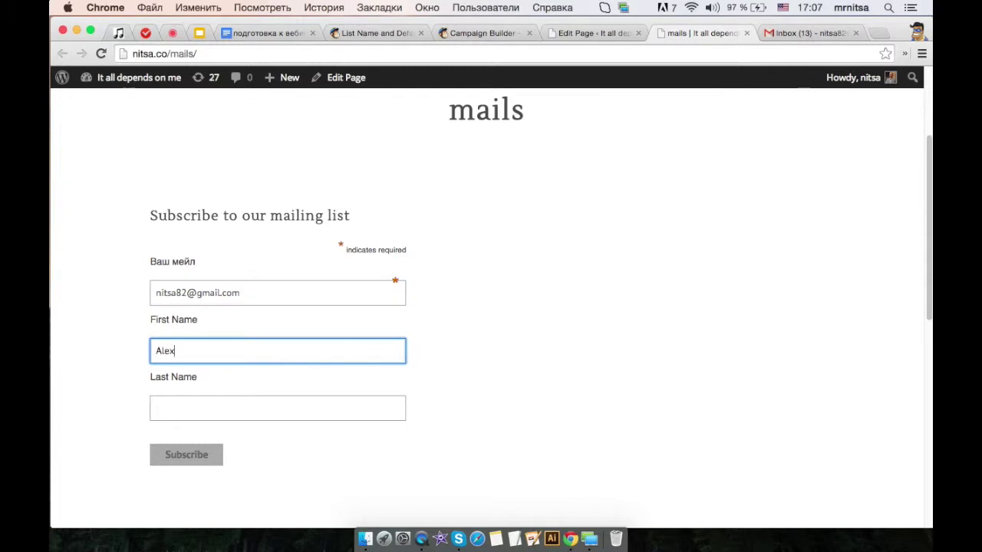
pyautogui.press('BackSpace')
pyautogui.click(333, 398)
pyautogui.write('Nitsa')
pyautogui.click(301, 458)
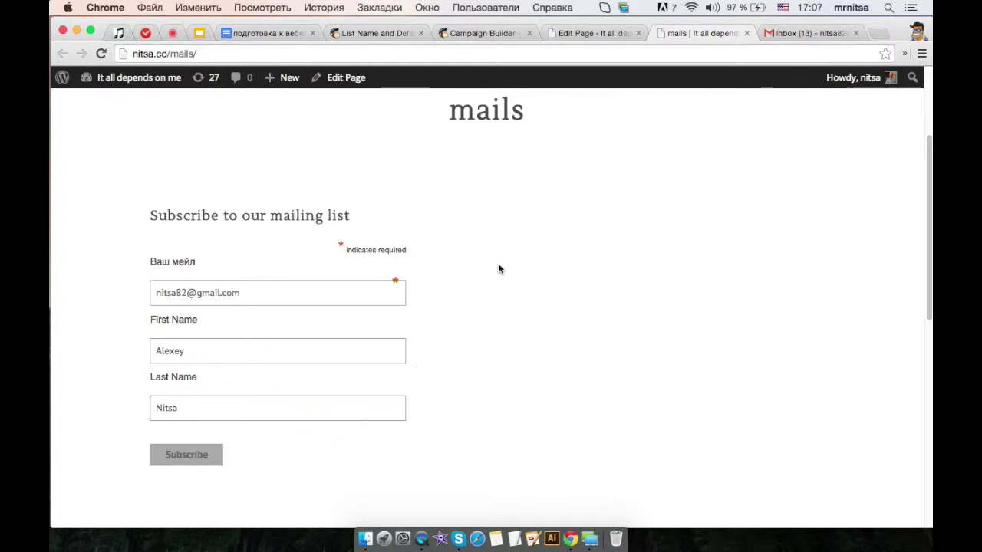
pyautogui.scroll(-2, 533, 291)
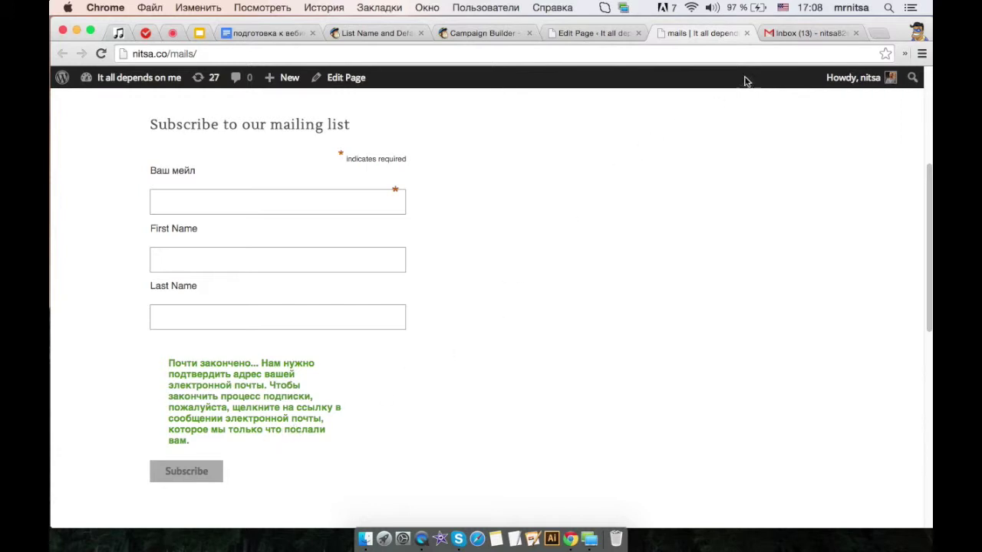
# Open Gmail's Spam folder, return to the inbox, then reopen Spam to look for the confirmation email
pyautogui.click(792, 34)
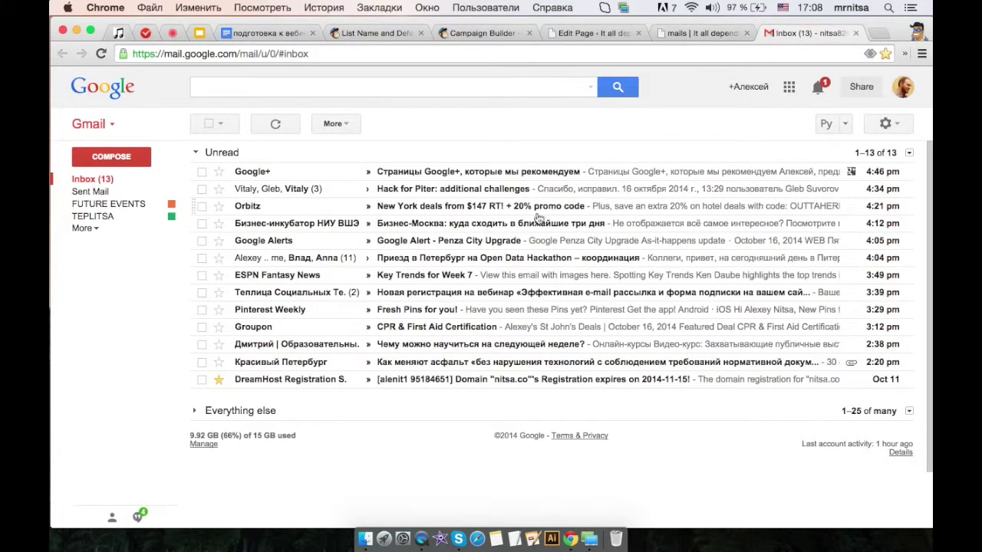
pyautogui.click(98, 229)
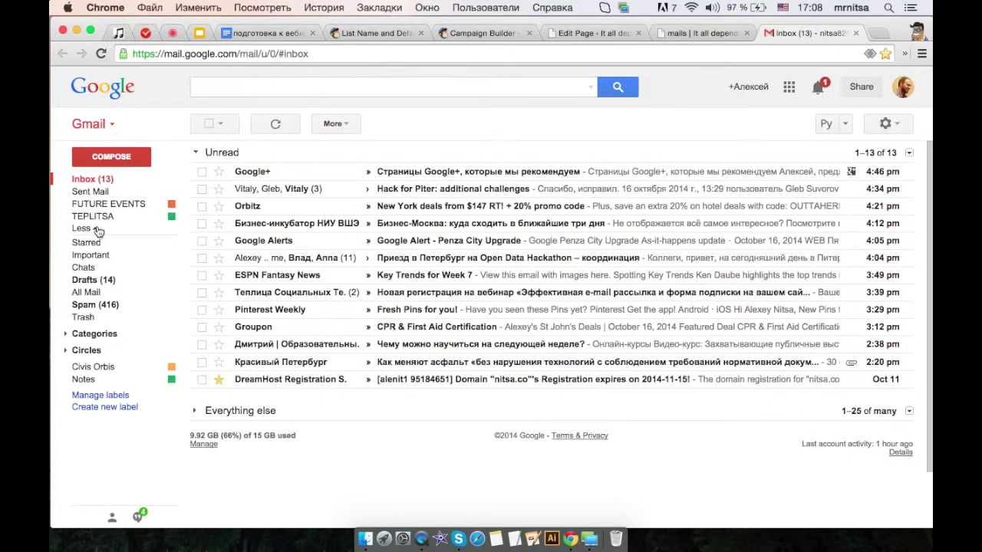
pyautogui.click(96, 305)
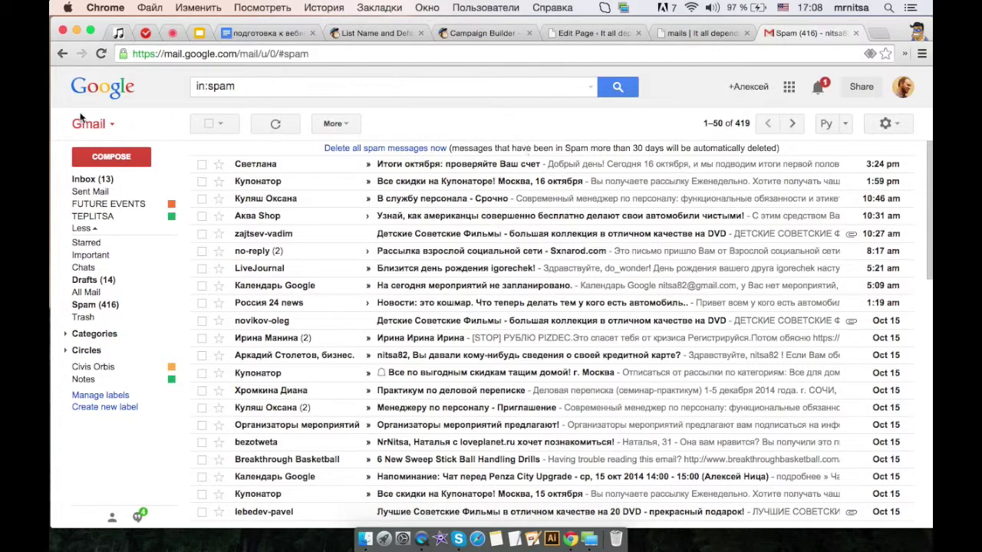
pyautogui.click(131, 179)
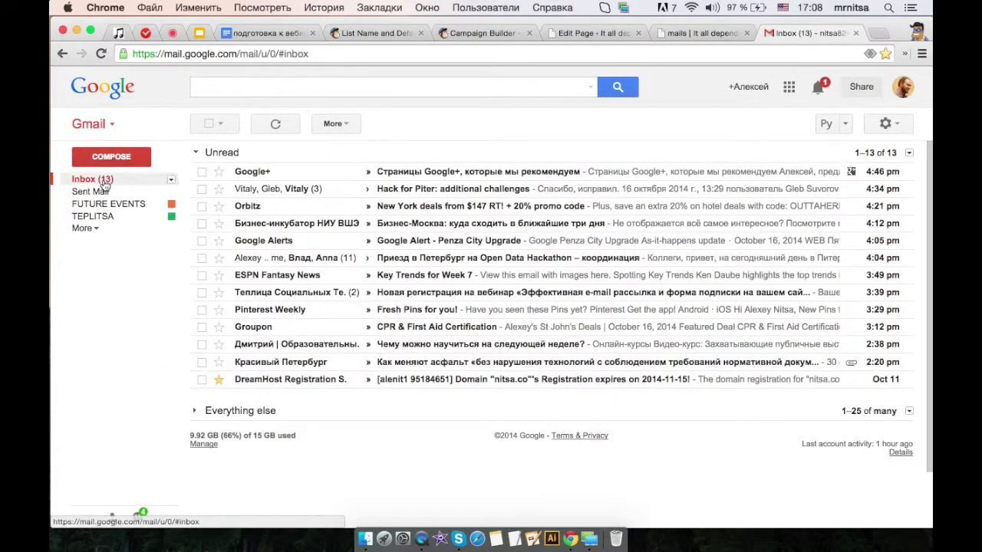
pyautogui.click(105, 228)
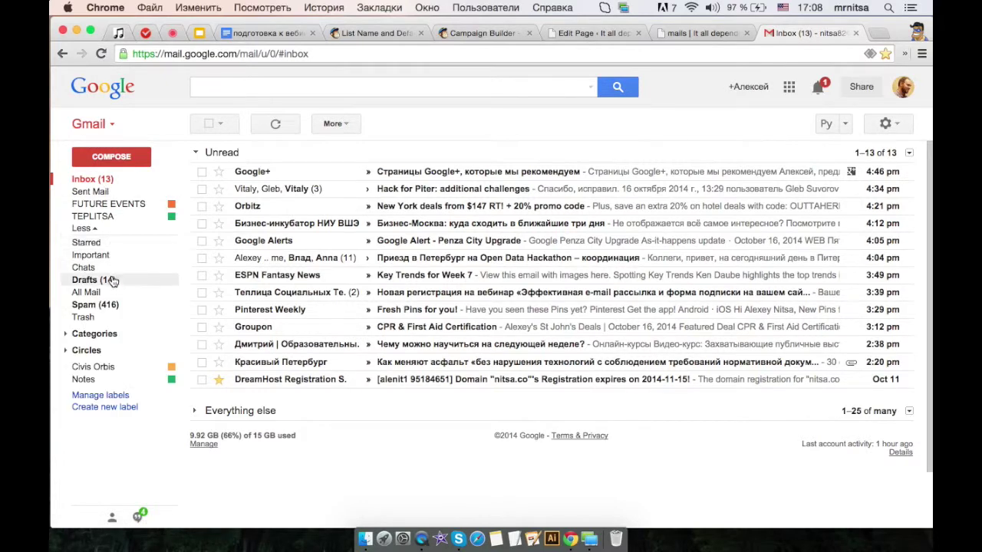
pyautogui.click(115, 309)
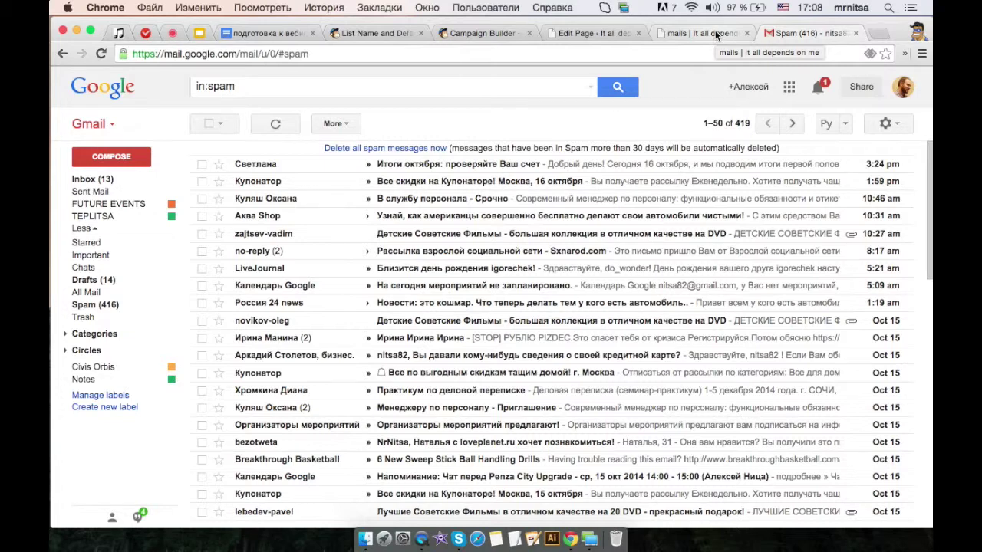
# Go back through the tabs to the Вебинар list defaults page and scroll to Defaults
pyautogui.click(715, 35)
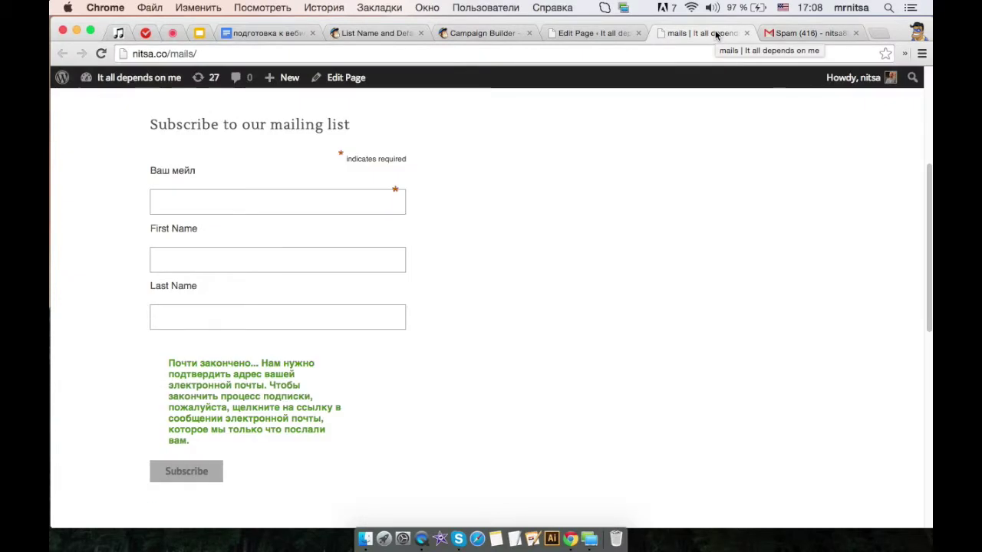
pyautogui.click(605, 33)
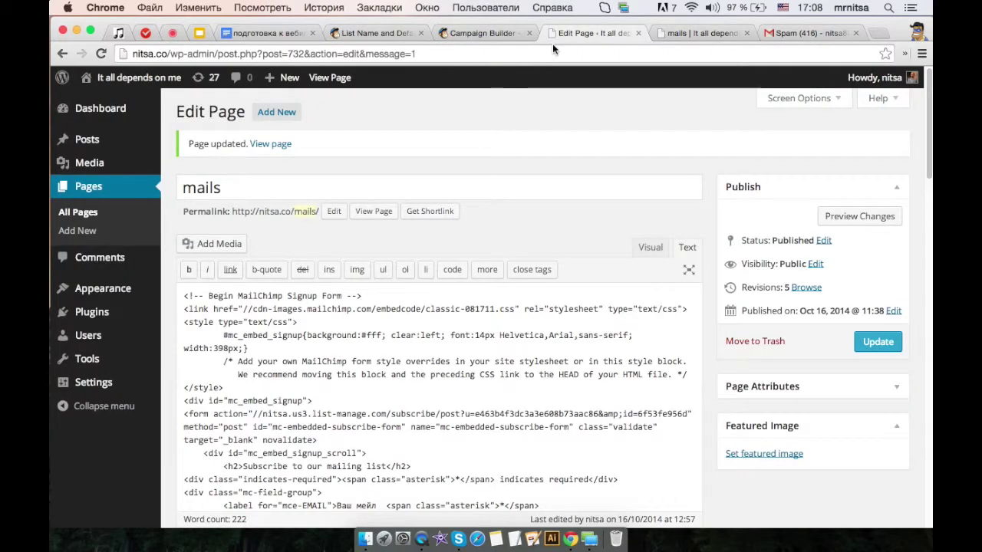
pyautogui.click(495, 32)
pyautogui.click(383, 33)
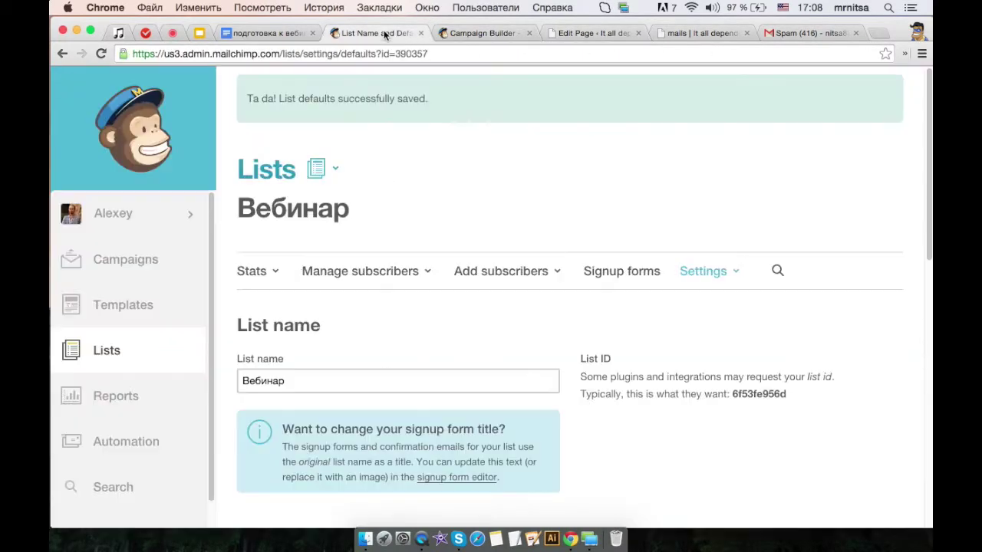
pyautogui.scroll(-5, 576, 234)
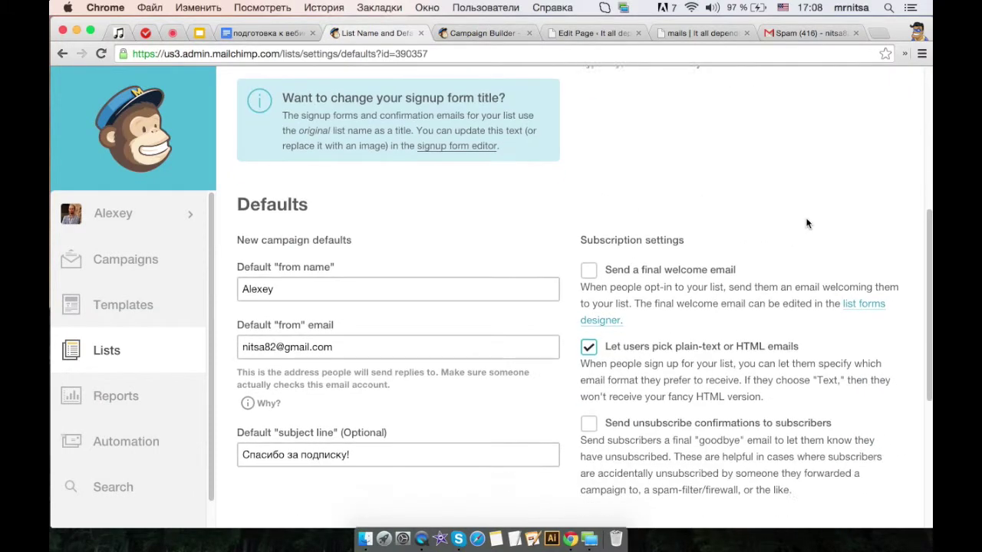